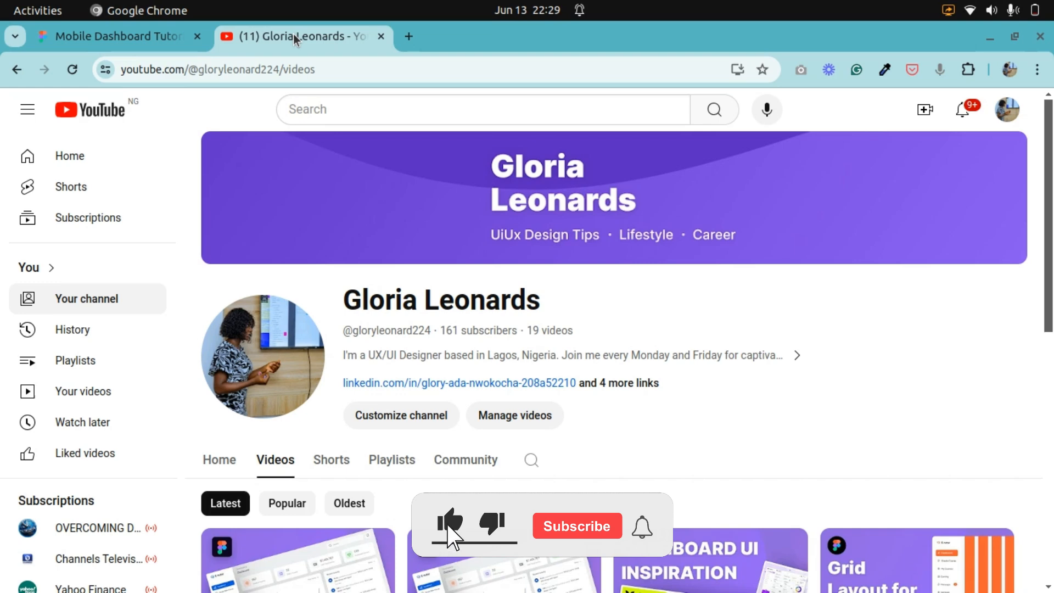
Switch to the Figma file and check the column settings of the Mobile Grid frame's layout grid.
left_click(99, 37)
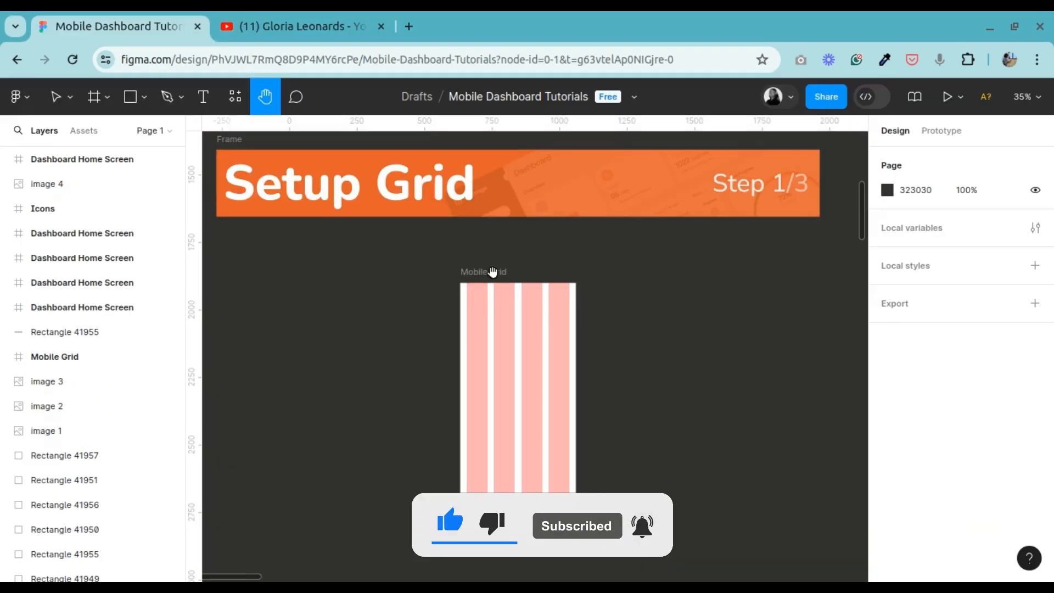
left_click(57, 97)
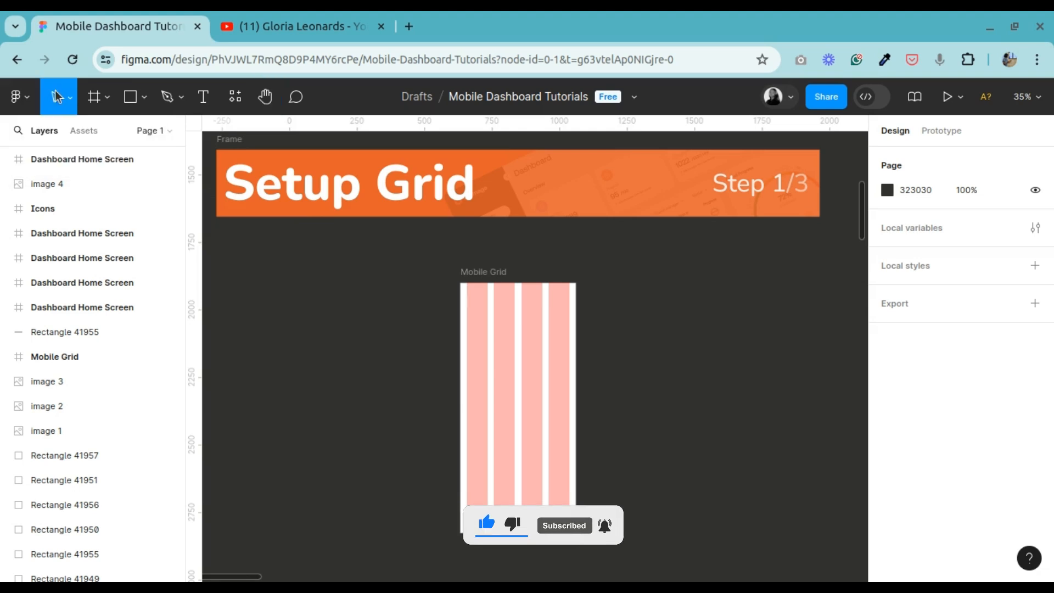
left_click(496, 272)
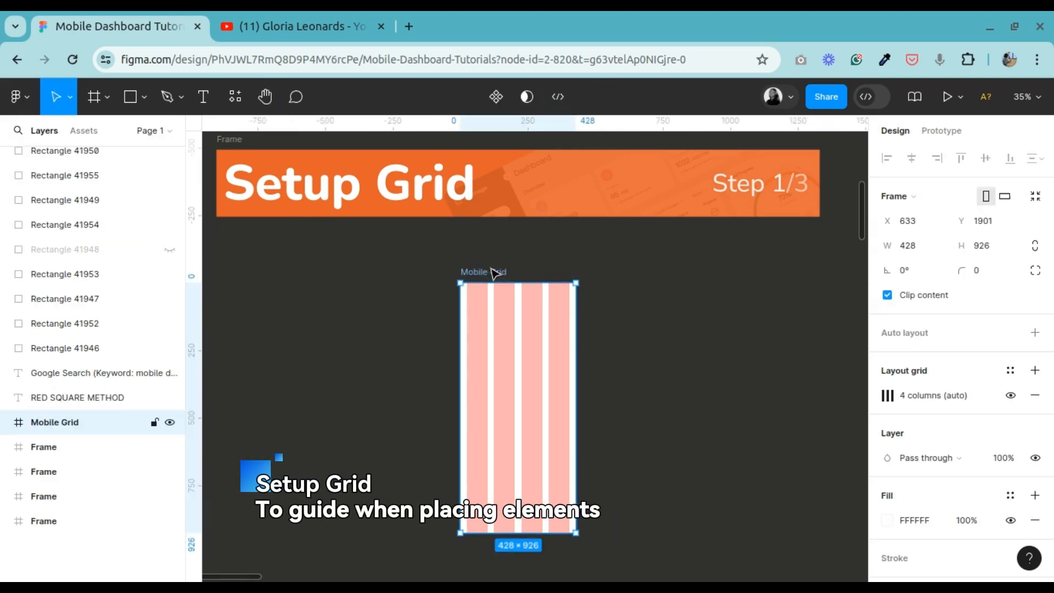
left_click(888, 397)
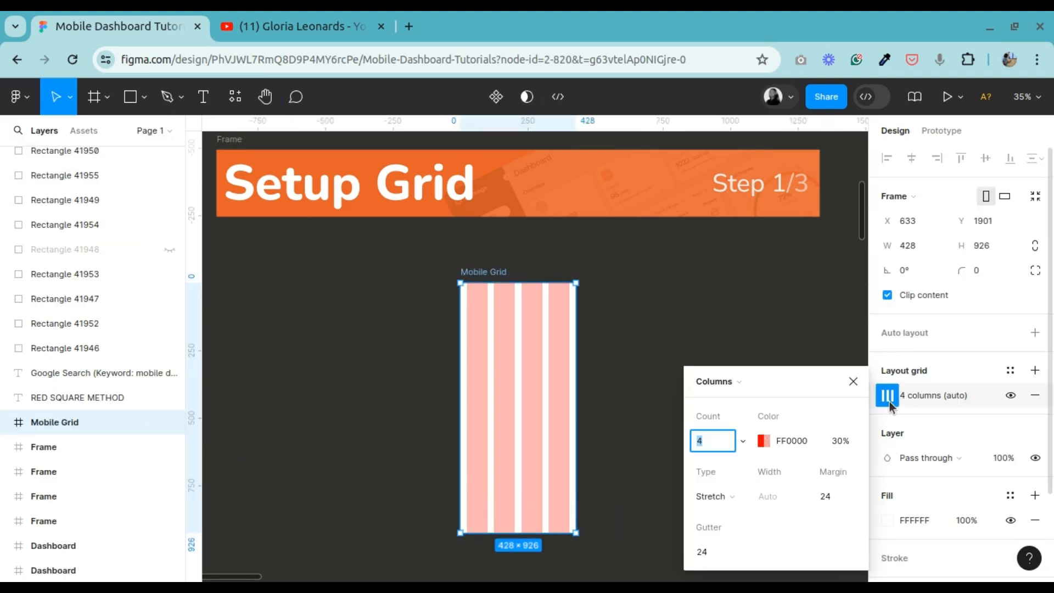
left_click_drag(755, 393, 659, 294)
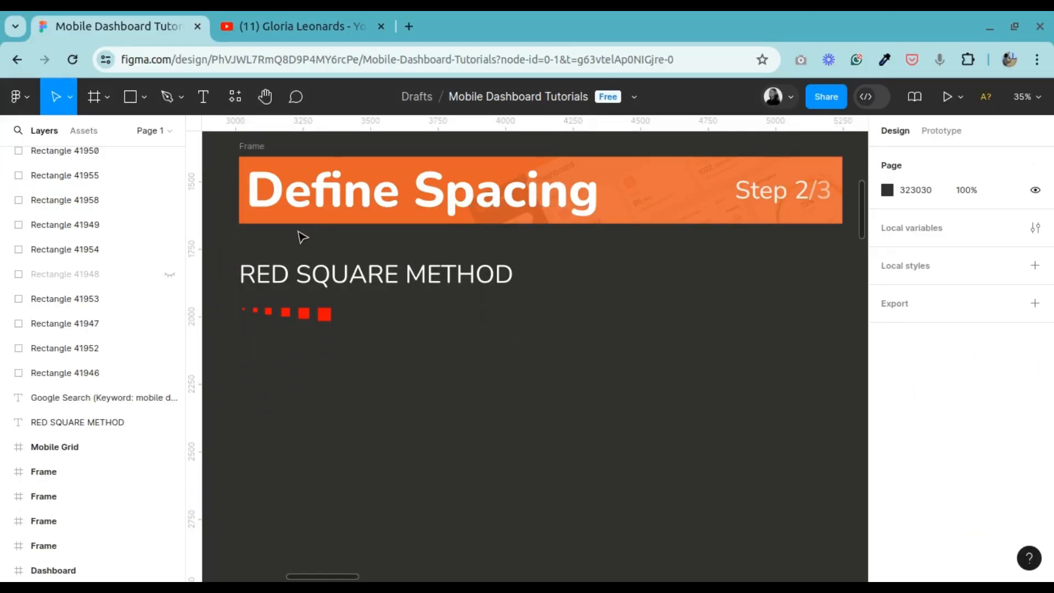
Check the width and height of the red spacing squares under the RED SQUARE METHOD heading, from smallest to largest.
left_click(266, 97)
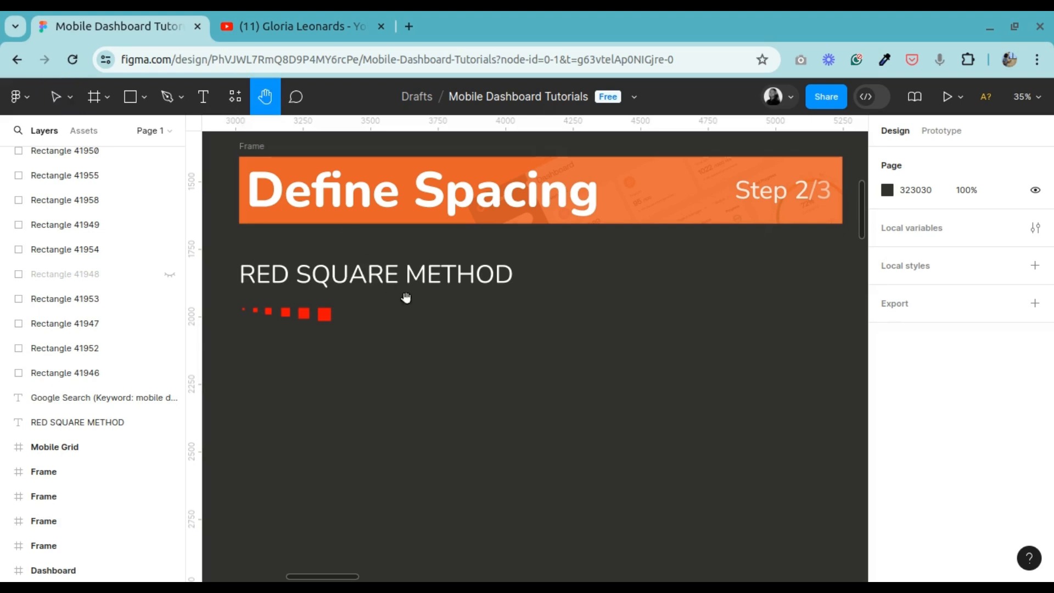
left_click_drag(309, 287, 535, 346)
key("ctrl+plus")
key("ctrl+plus")
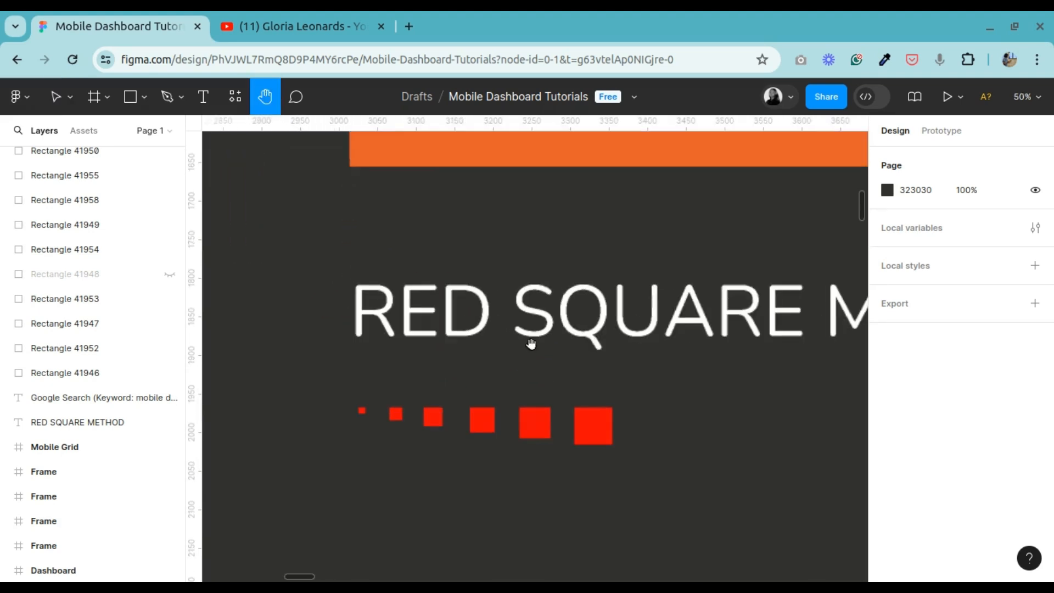
left_click_drag(512, 414, 499, 358)
key("ctrl+plus")
scroll(544, 327, "left", 3)
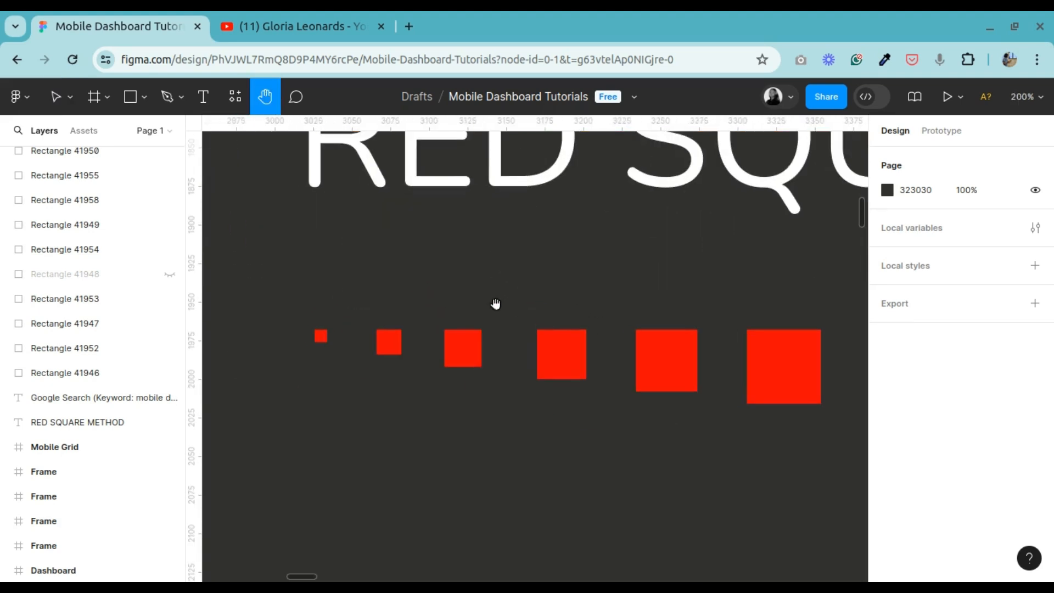
left_click(56, 97)
left_click(323, 338)
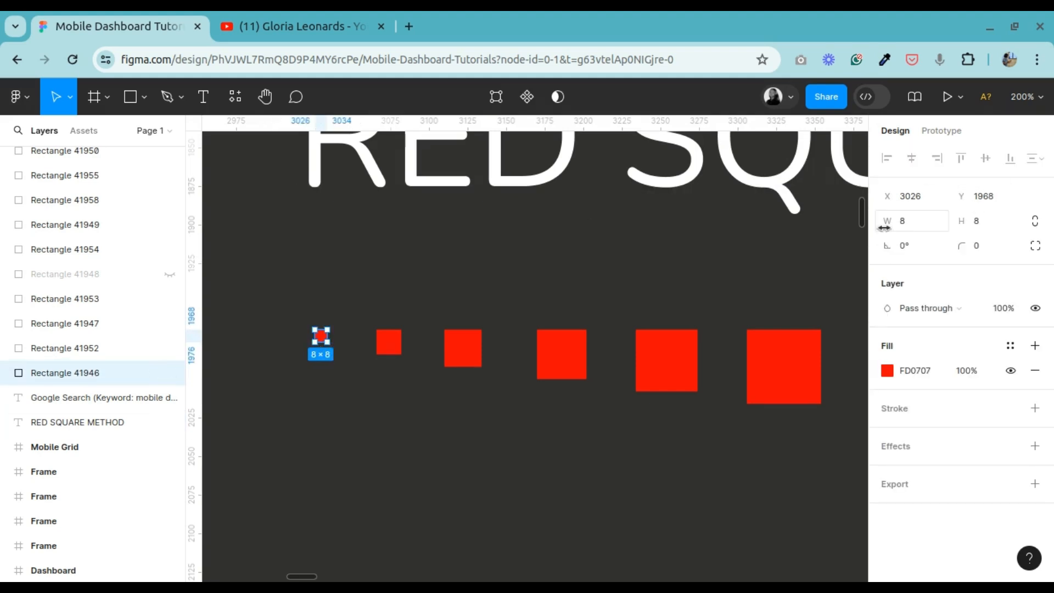
left_click(392, 345)
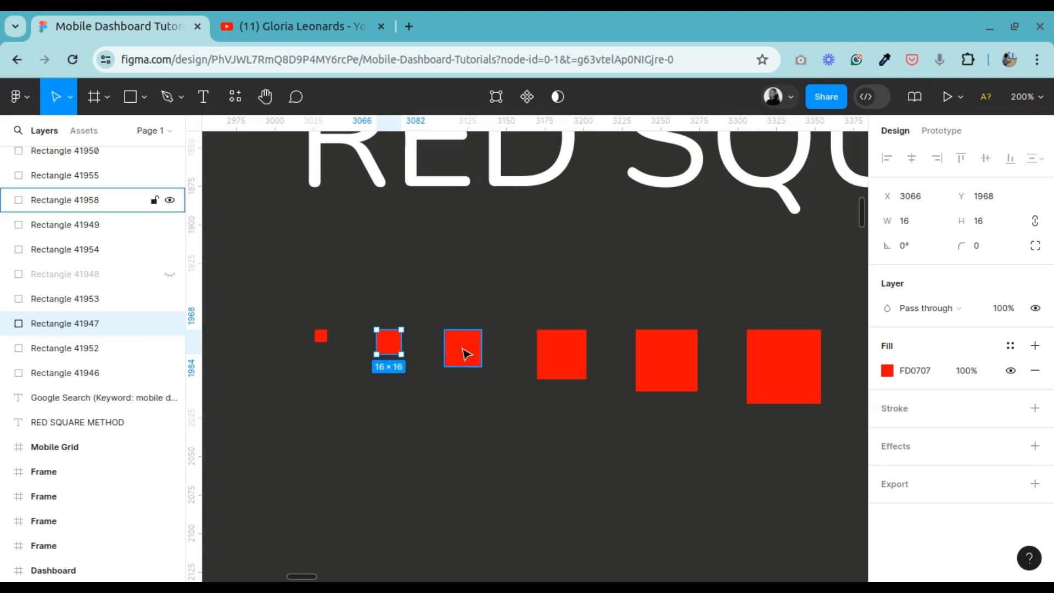
left_click(460, 352)
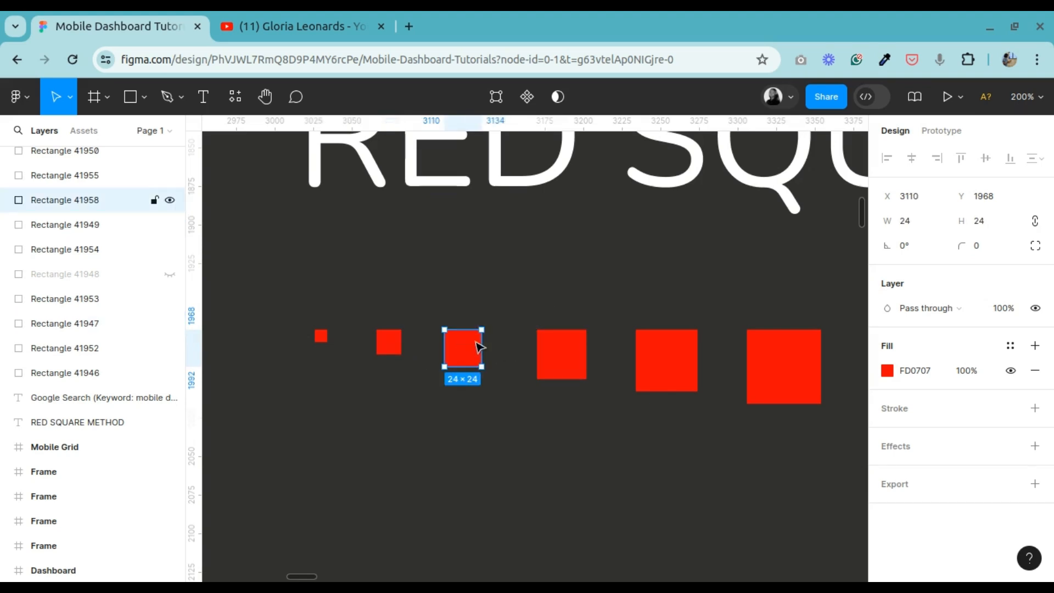
left_click(574, 363)
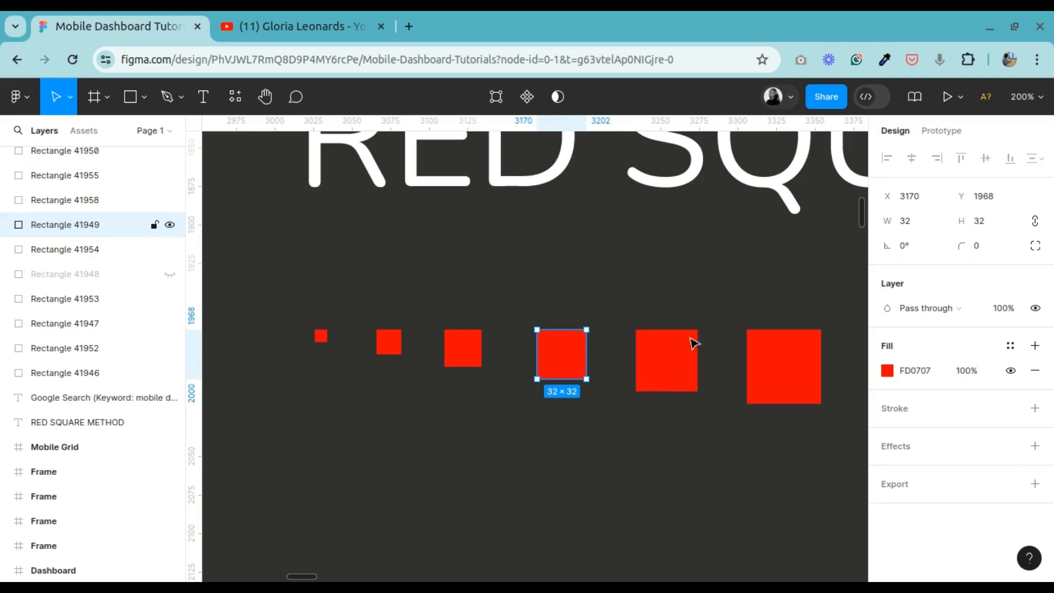
left_click(817, 361)
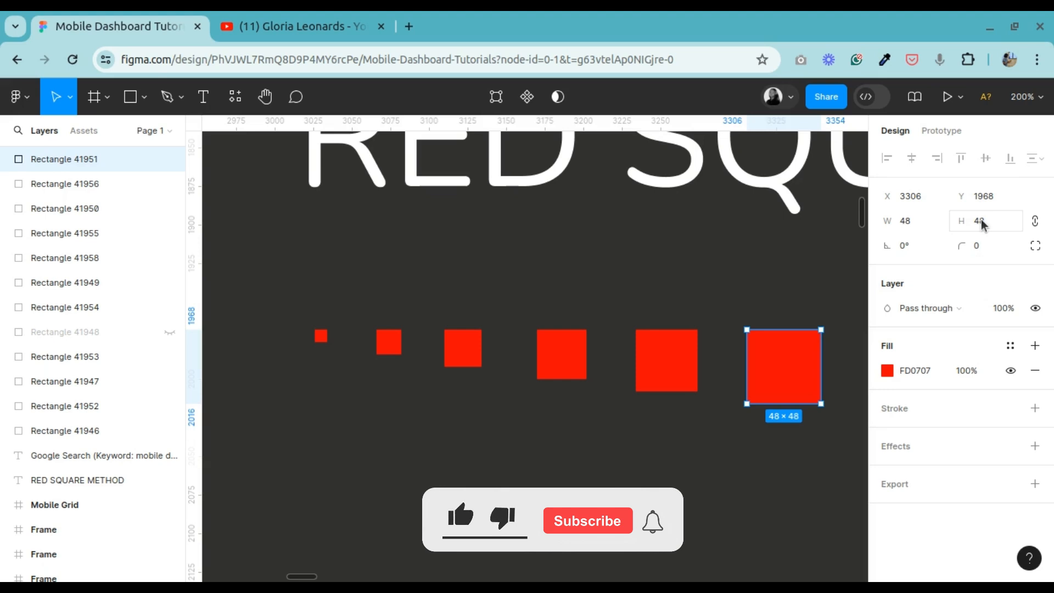
left_click(575, 365)
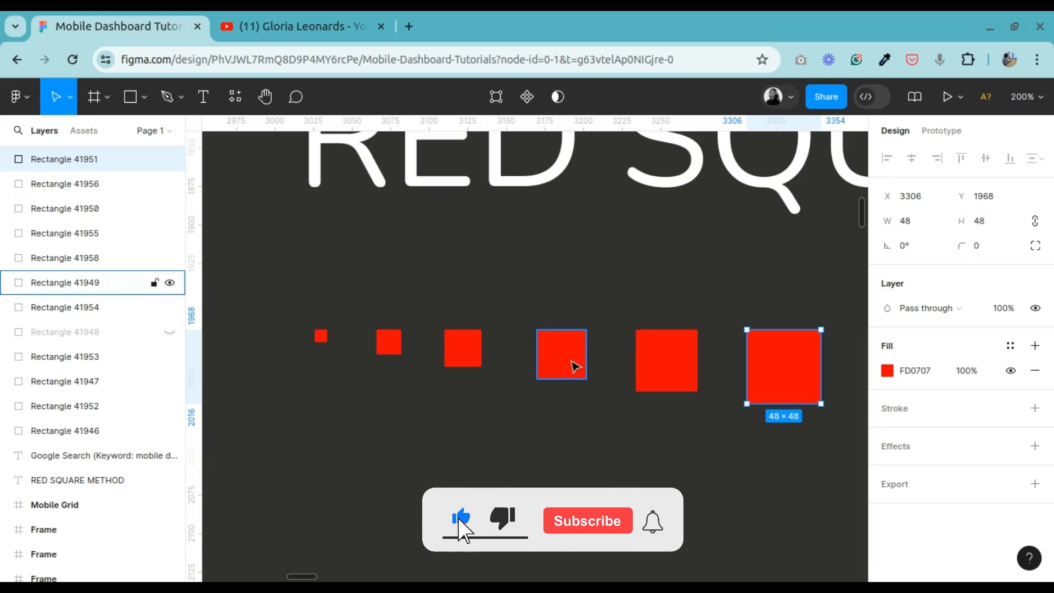
left_click(675, 360)
left_click(360, 457)
left_click_drag(266, 421, 820, 438)
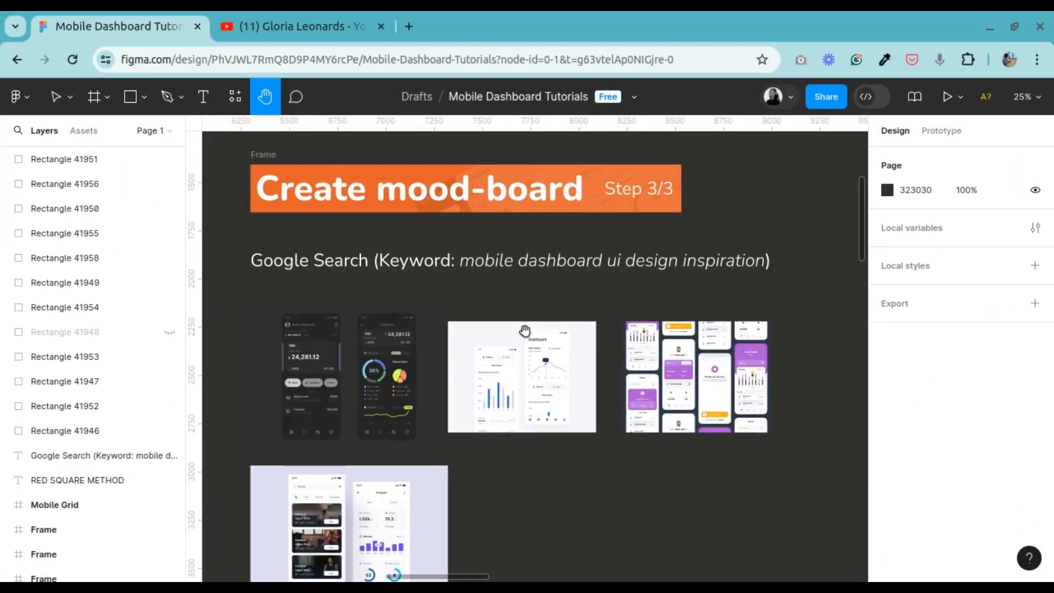
Examine the mood-board's Google search keyword text and its mobile dashboard reference images up close.
left_click(56, 97)
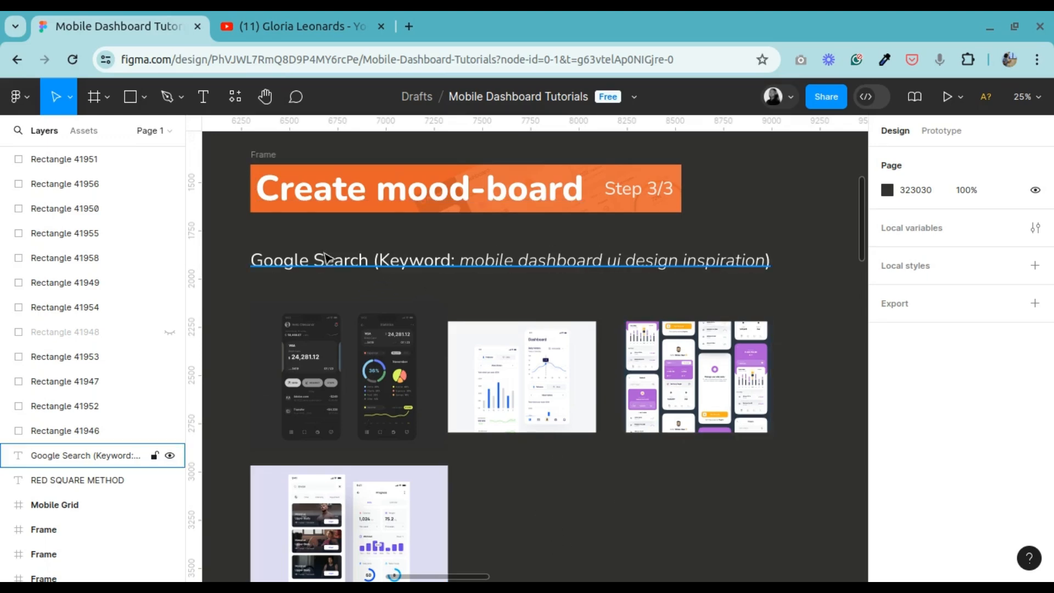
left_click(371, 262)
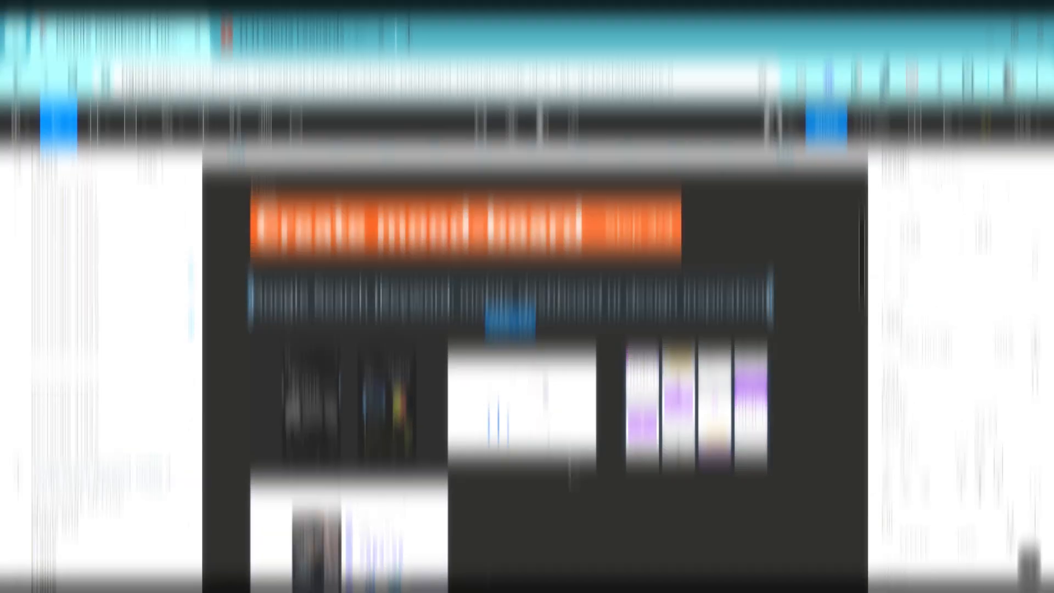
key("h")
scroll(556, 326, "down", 2)
left_click_drag(385, 345, 551, 387)
key("ctrl+plus")
left_click_drag(522, 471, 548, 438)
key("ctrl+plus")
key("ctrl+minus")
left_click_drag(832, 401, 301, 338)
left_click_drag(628, 338, 579, 347)
left_click_drag(443, 378, 840, 244)
left_click_drag(315, 419, 582, 295)
left_click_drag(478, 368, 511, 338)
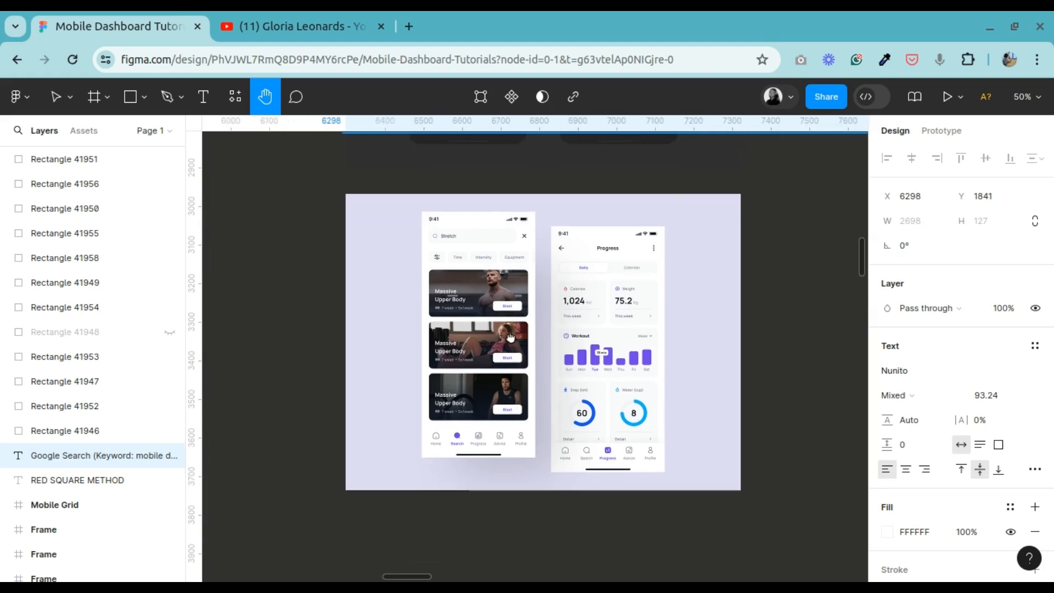
key("ctrl+plus")
key("ctrl+minus")
Examine the Final Result section's desktop dashboard and the upper part of the mobile version with its red spacing bars.
left_click_drag(604, 149, 270, 313)
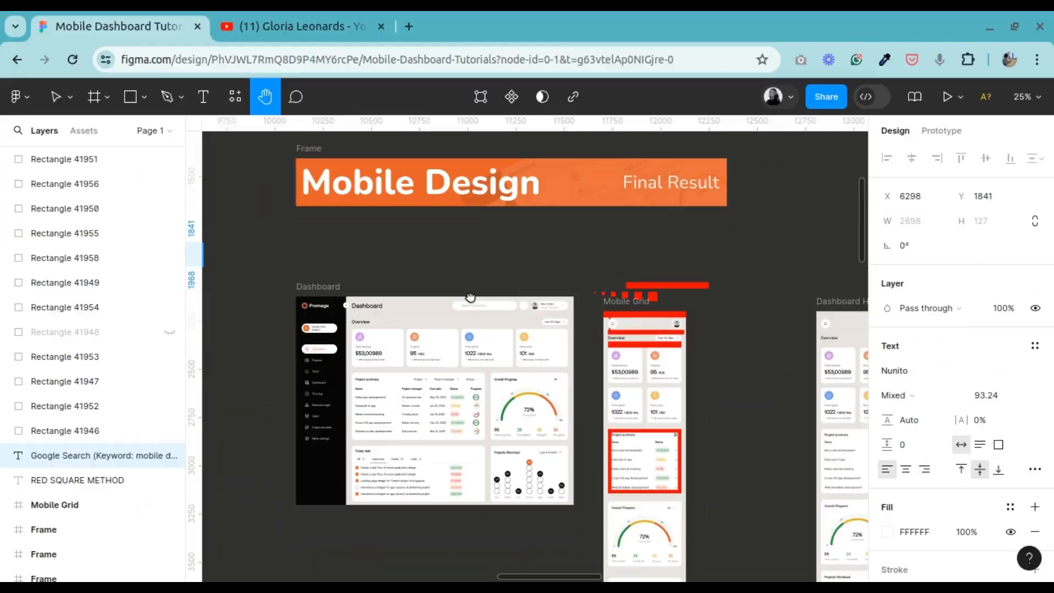
left_click_drag(469, 297, 439, 299)
left_click_drag(620, 395, 624, 337)
key("ctrl+plus")
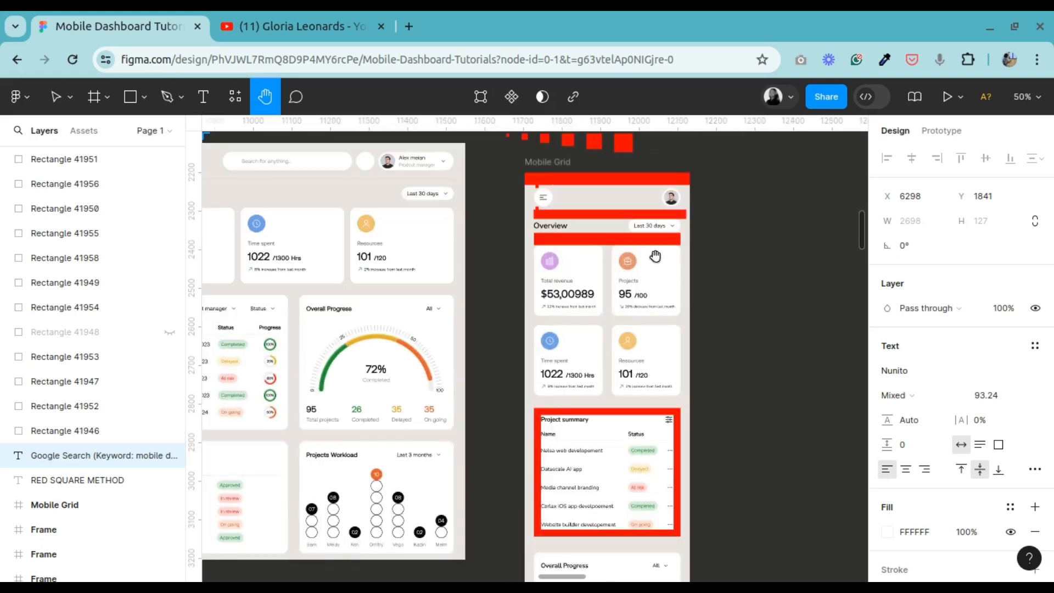
left_click_drag(677, 240, 654, 301)
key("ctrl+plus")
left_click_drag(653, 209, 604, 327)
key("v")
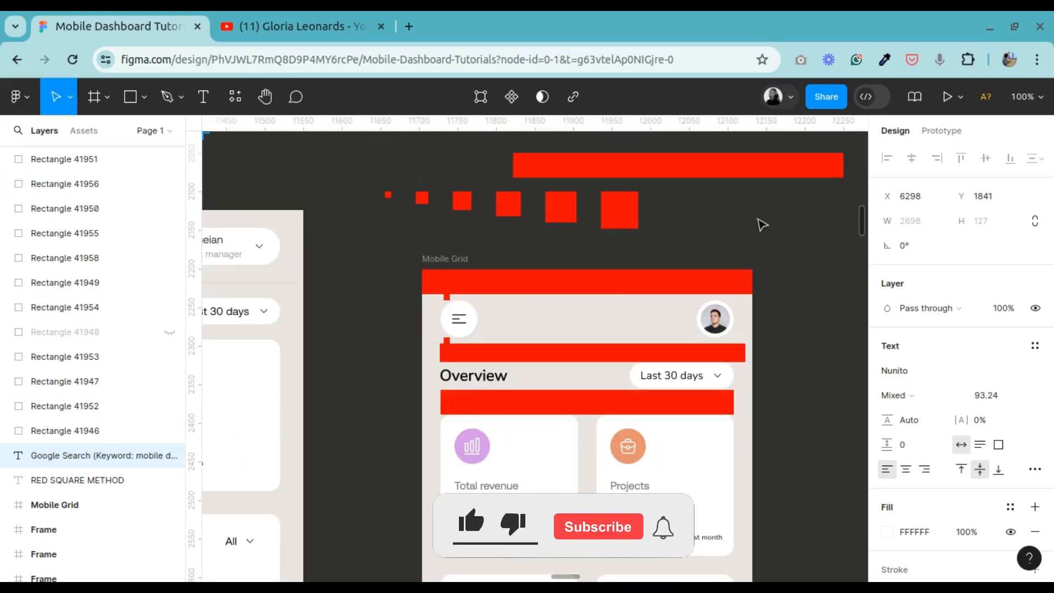
Compare the mobile screen's topmost red spacing bar with the third and fourth red squares, and hide and reshow the bar.
left_click(466, 291)
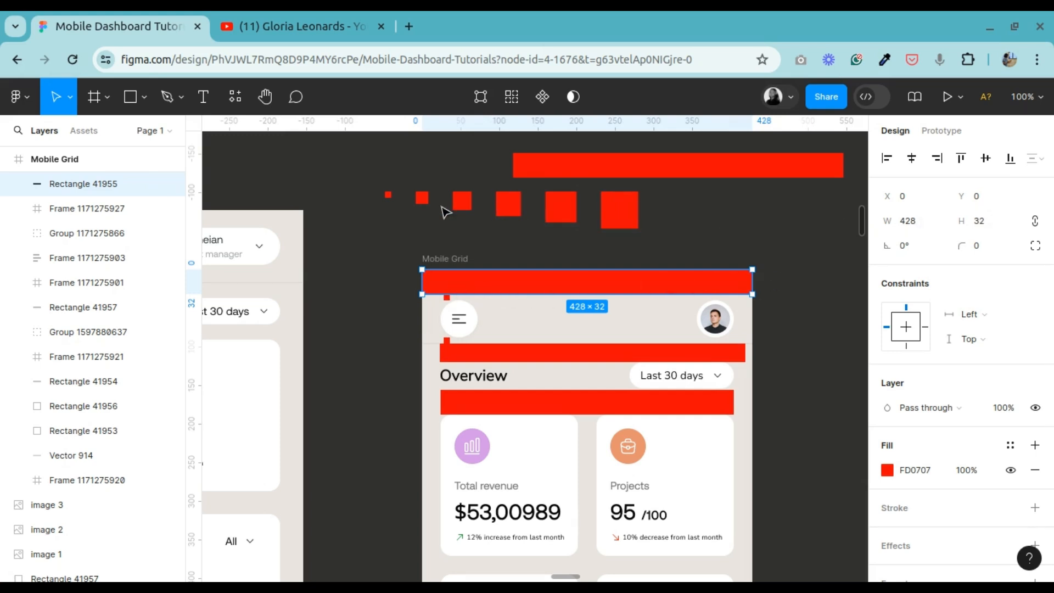
left_click(462, 201)
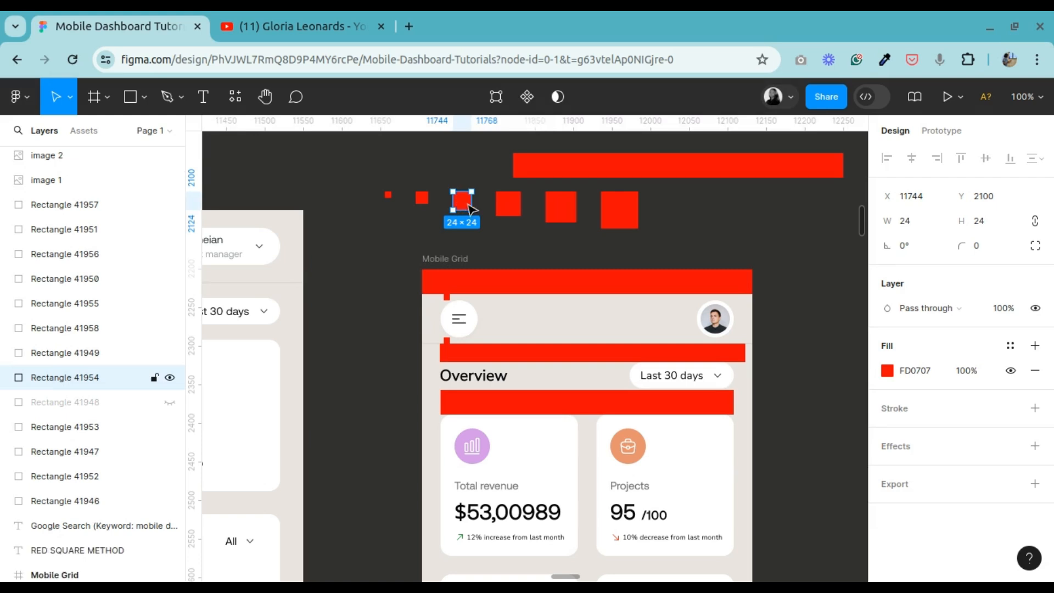
left_click(502, 210)
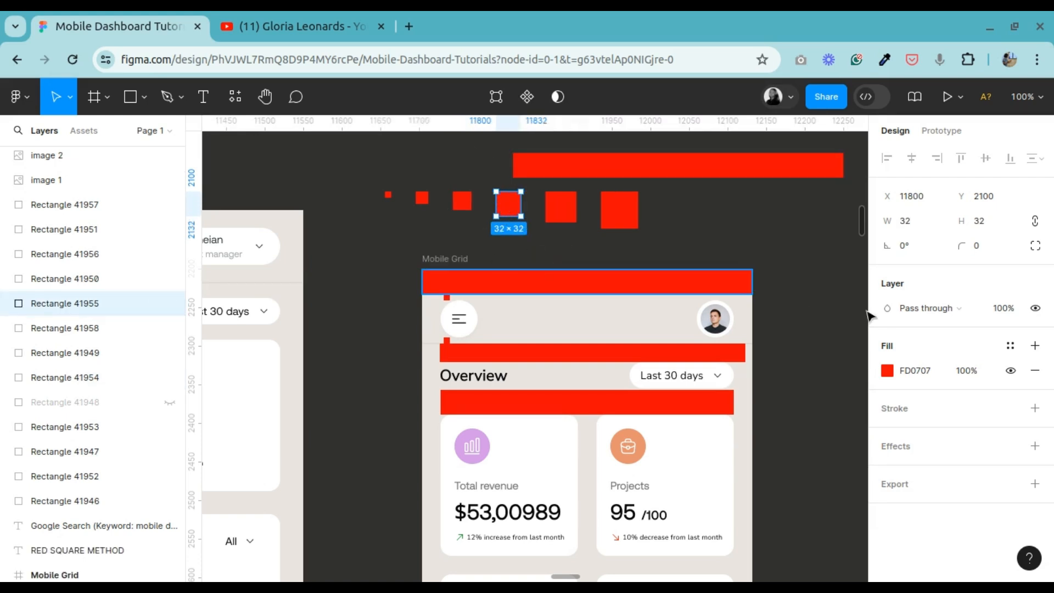
left_click(494, 283)
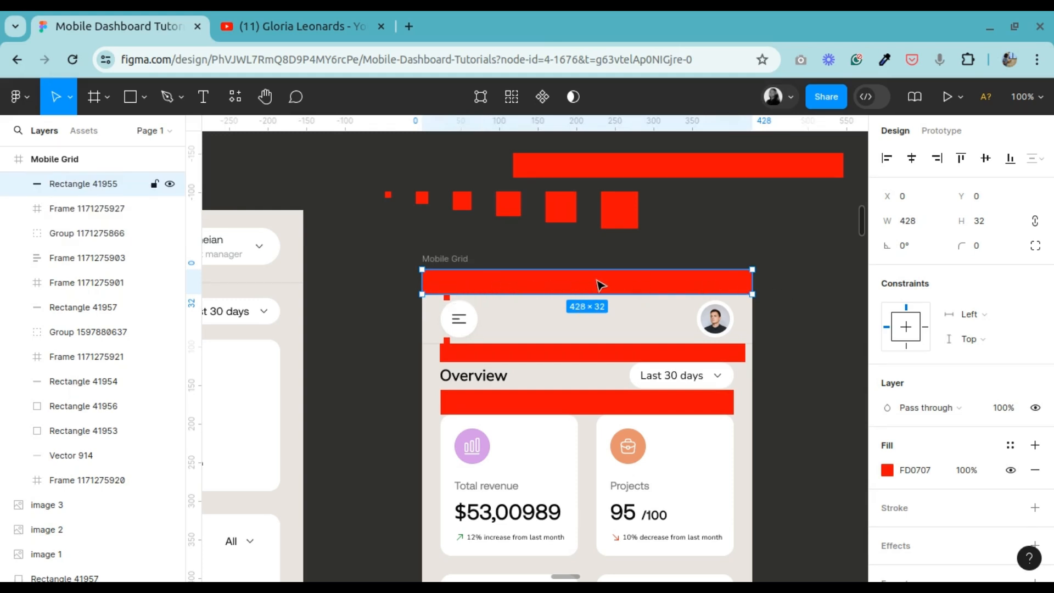
left_click(170, 183)
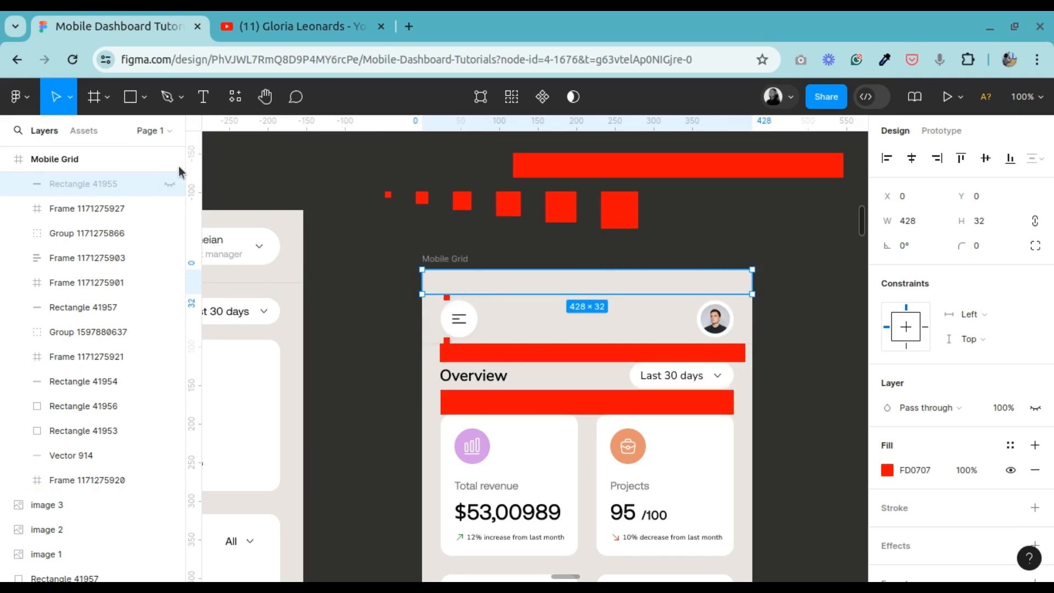
left_click(170, 184)
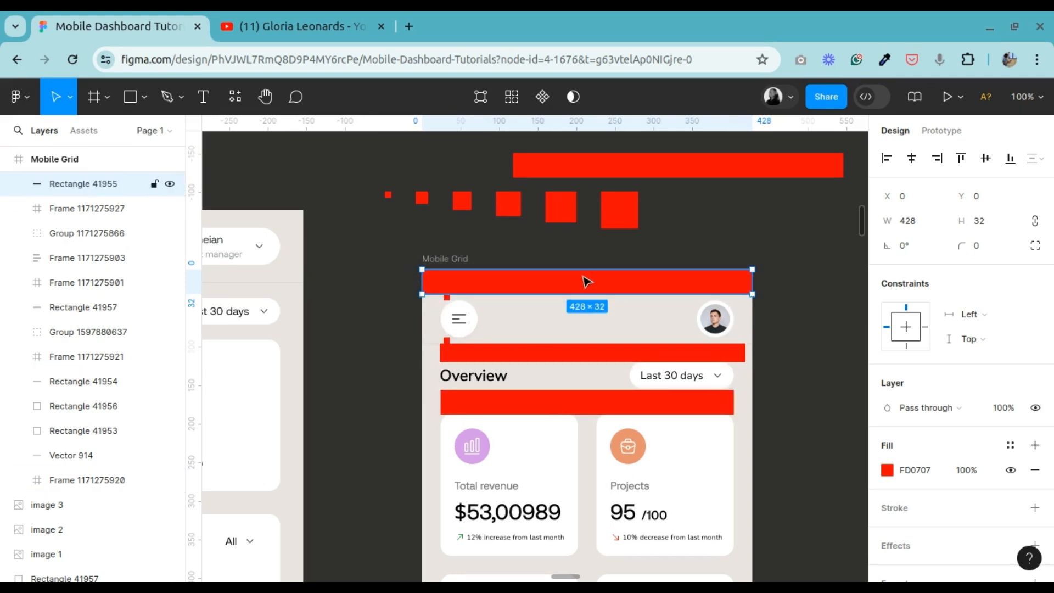
Inspect the mobile header up close and select the frame holding the menu icon and profile picture.
key("ctrl+plus")
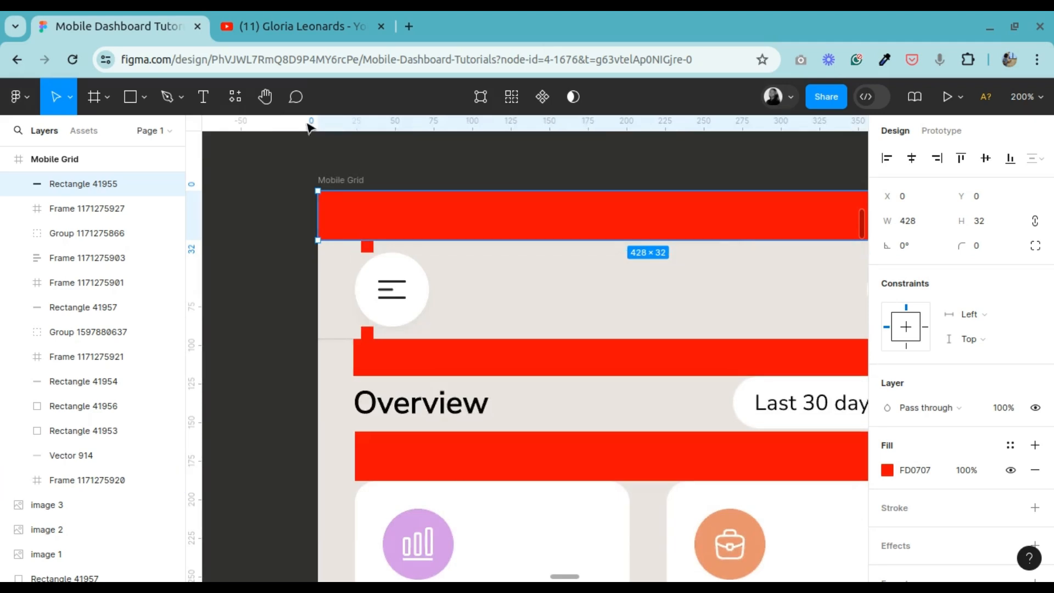
left_click(282, 101)
left_click(266, 98)
left_click_drag(595, 313, 494, 280)
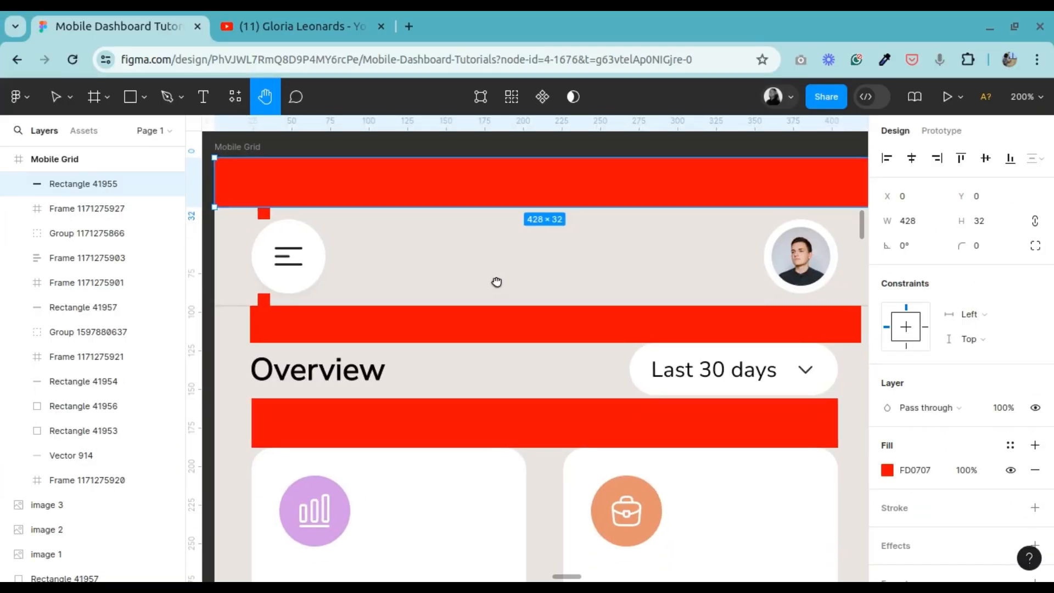
left_click(55, 97)
left_click(290, 270)
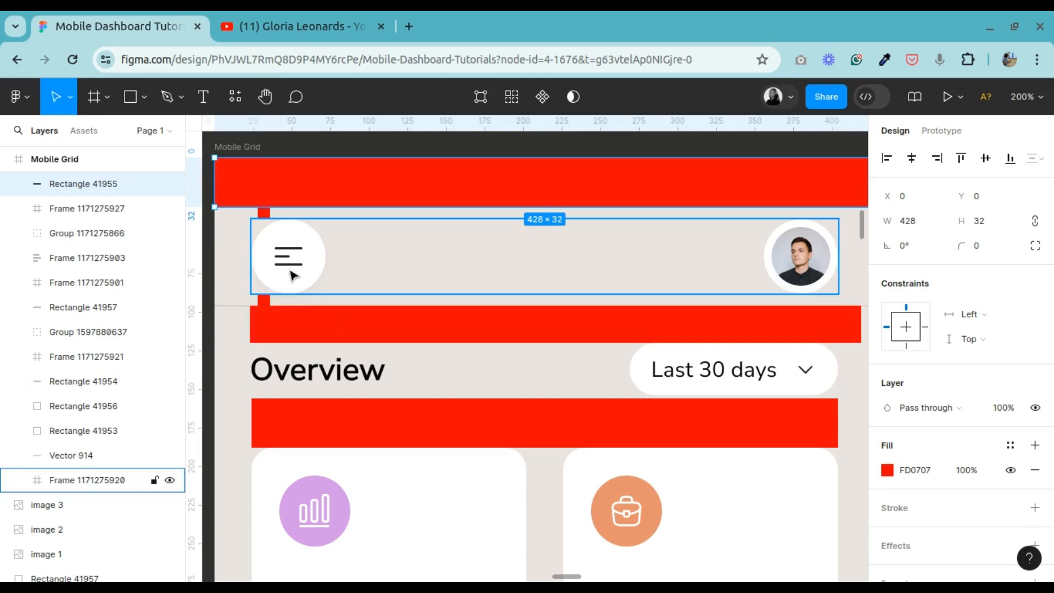
key("minus")
key("minus")
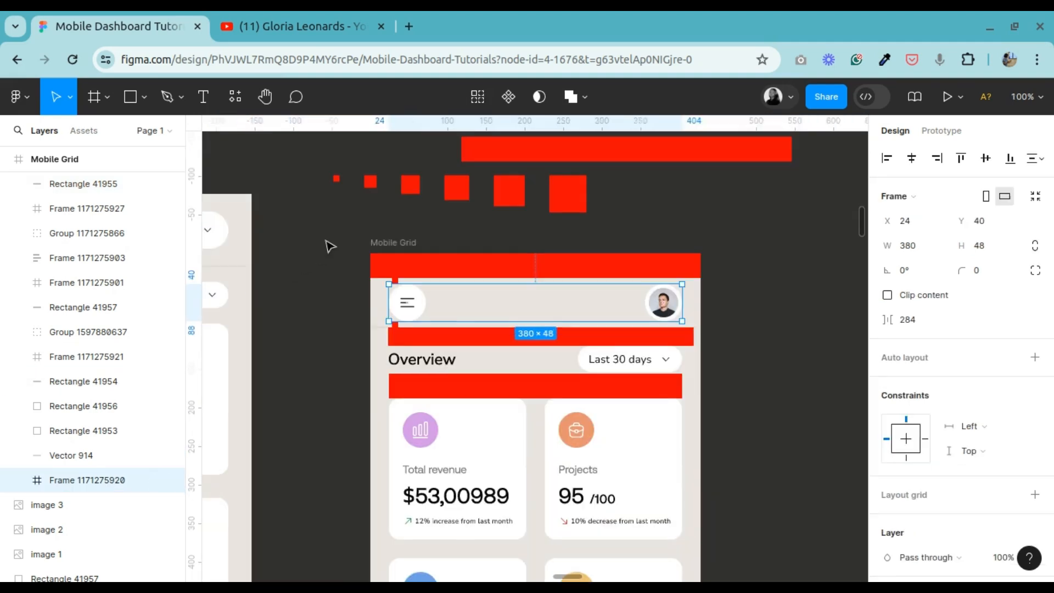
Compare the desktop dashboard's header and search area with the simplified header of the mobile version.
key("h")
left_click_drag(278, 249, 664, 191)
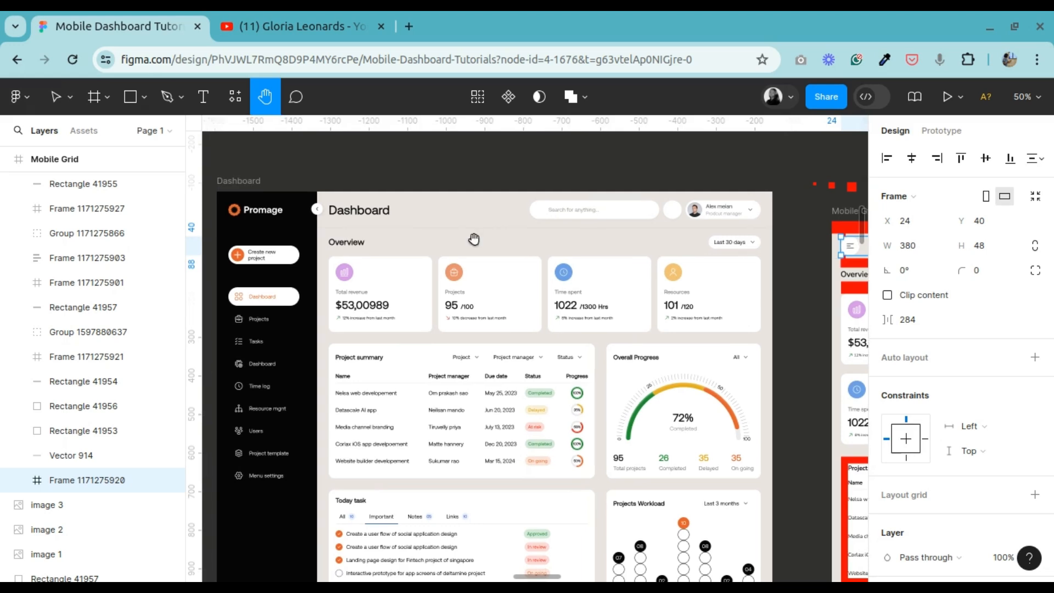
left_click(57, 92)
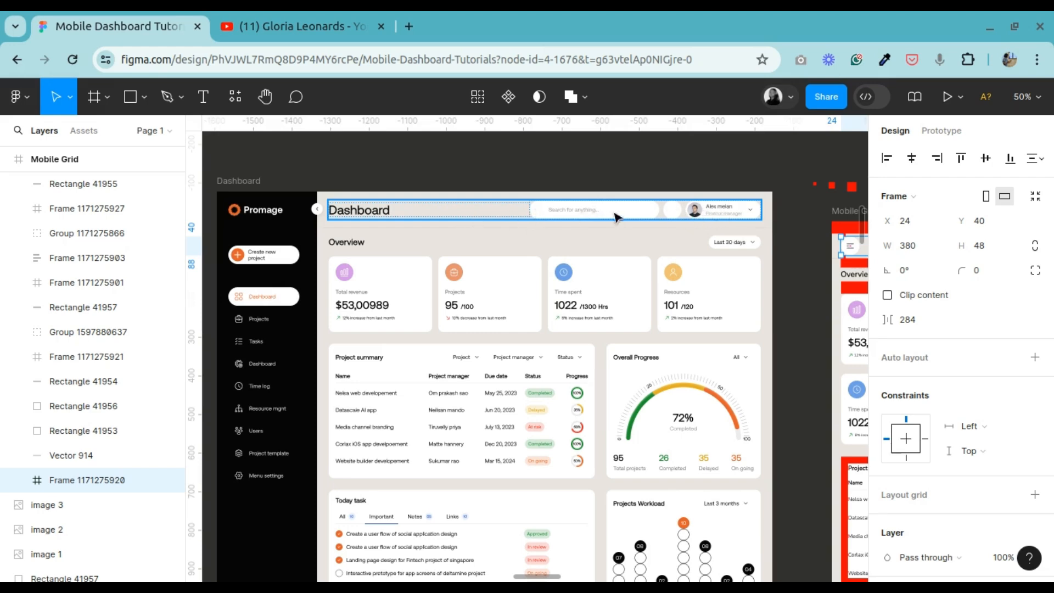
left_click(265, 97)
left_click_drag(616, 270, 459, 339)
scroll(460, 339, "up", 3)
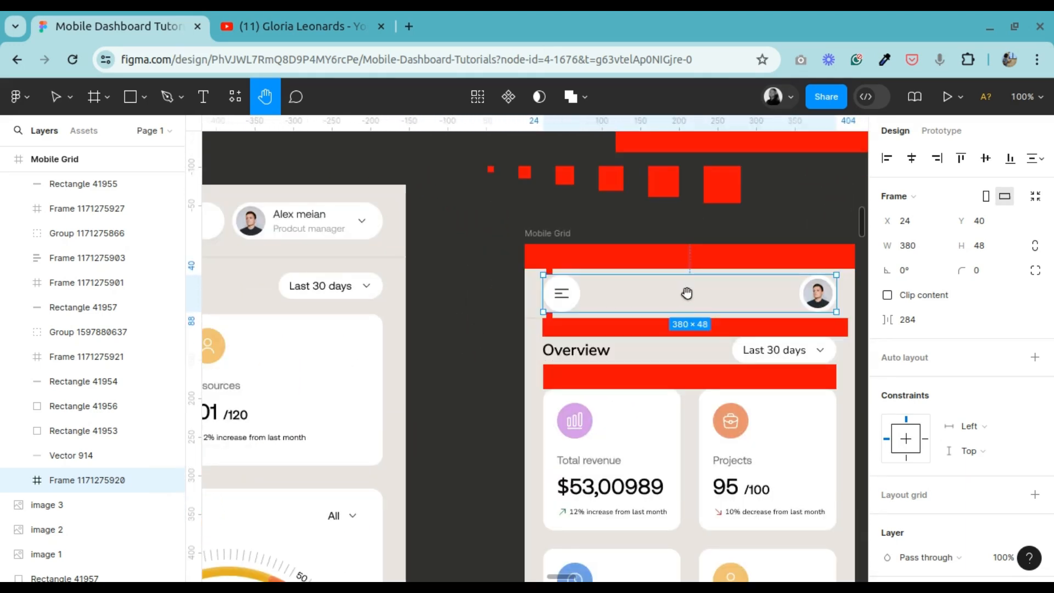
scroll(508, 282, "right", 3)
scroll(510, 281, "up", 3)
scroll(496, 283, "down", 3)
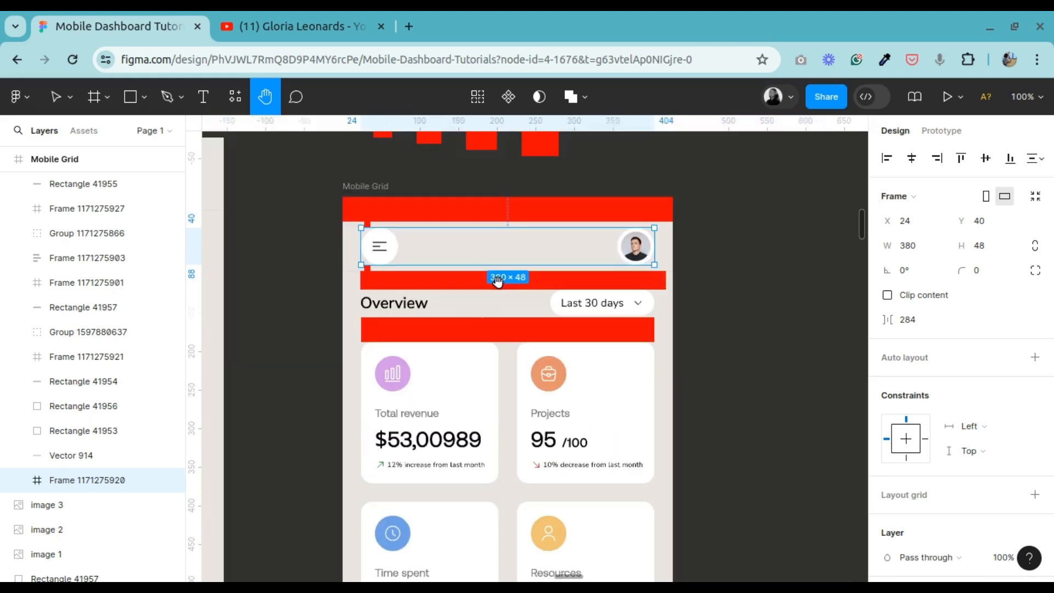
Compare the desktop dashboard's header and profile area with the menu icon and profile picture in the mobile header.
scroll(542, 296, "left", 2)
left_click_drag(542, 297, 607, 287)
scroll(608, 286, "left", 2)
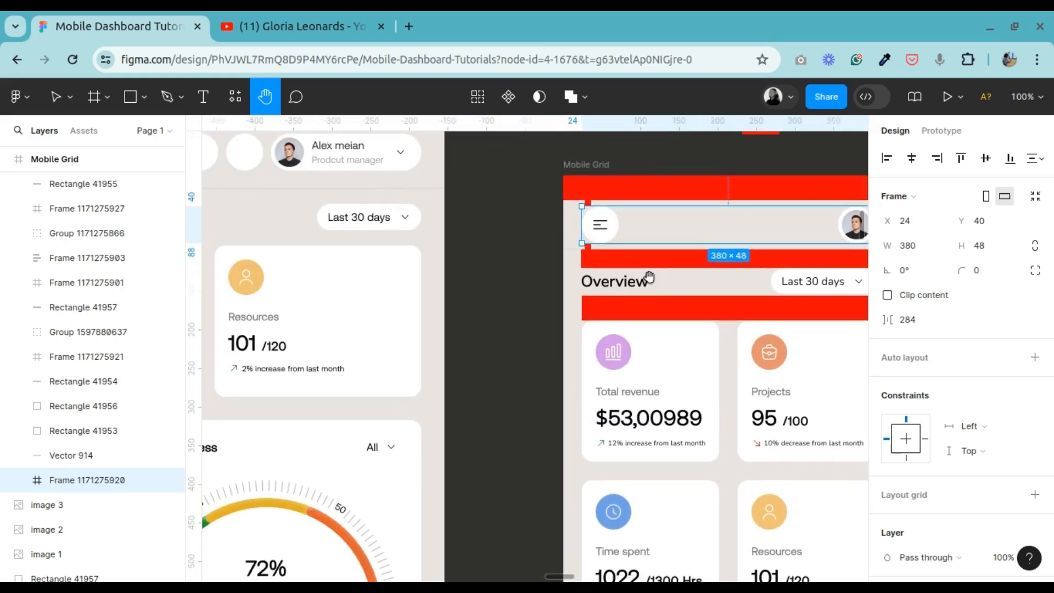
scroll(530, 287, "right", 3)
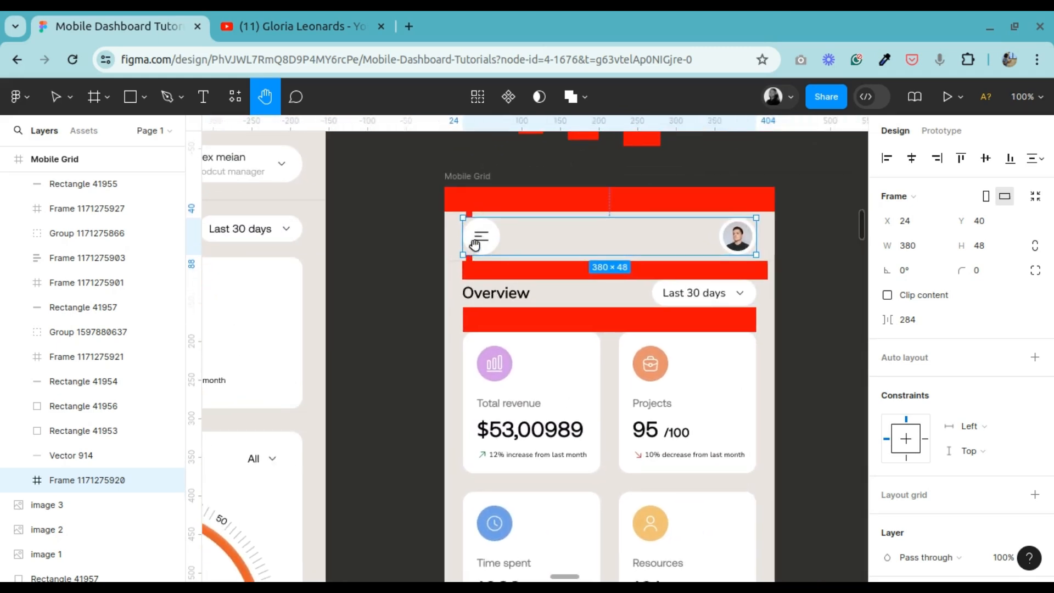
scroll(466, 253, "up", 1)
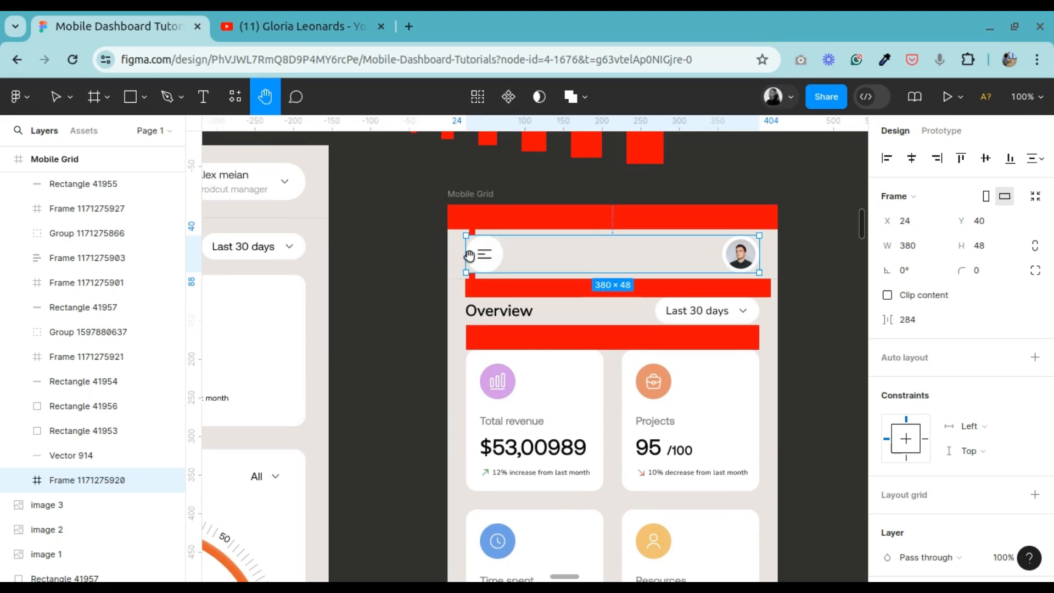
scroll(475, 267, "left", 3)
scroll(494, 258, "right", 3)
scroll(478, 247, "left", 4)
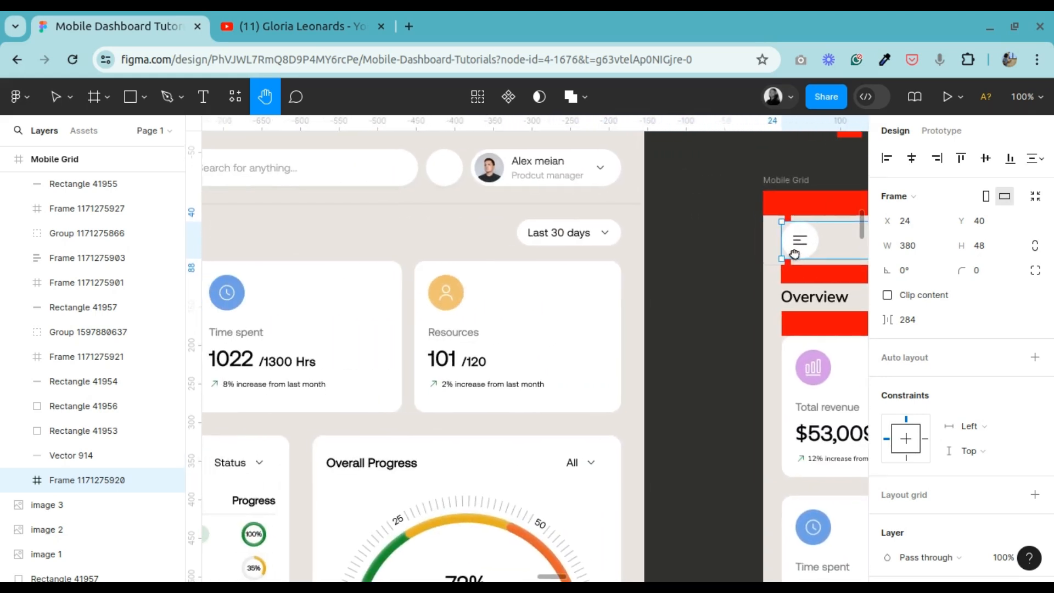
scroll(470, 240, "right", 10)
scroll(796, 249, "left", 8)
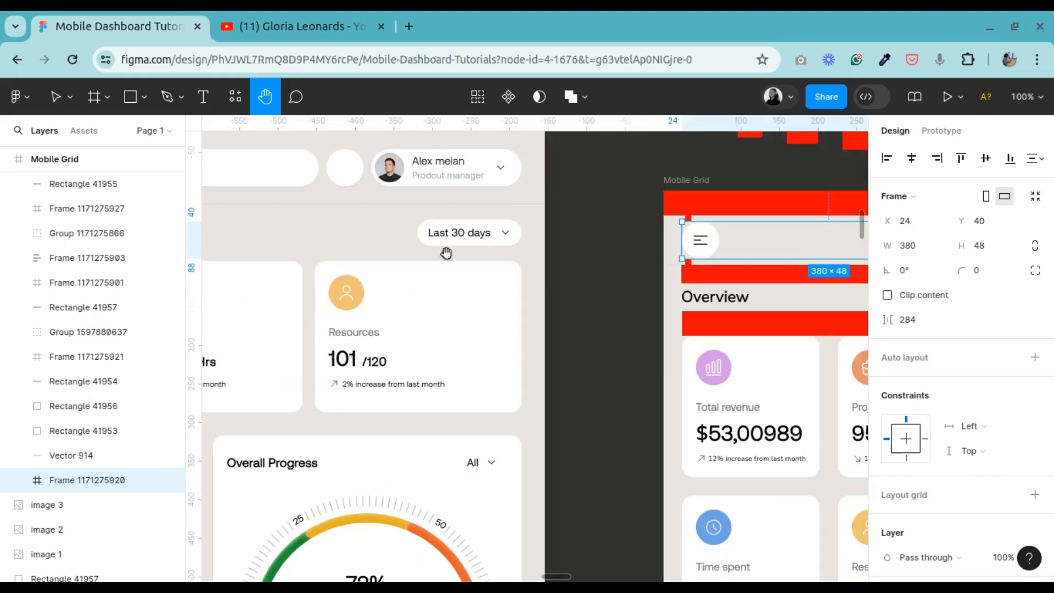
scroll(360, 245, "right", 4)
Inspect the mobile header's menu icon and profile picture at 200% zoom.
scroll(428, 291, "up", 3)
scroll(549, 297, "up", 5)
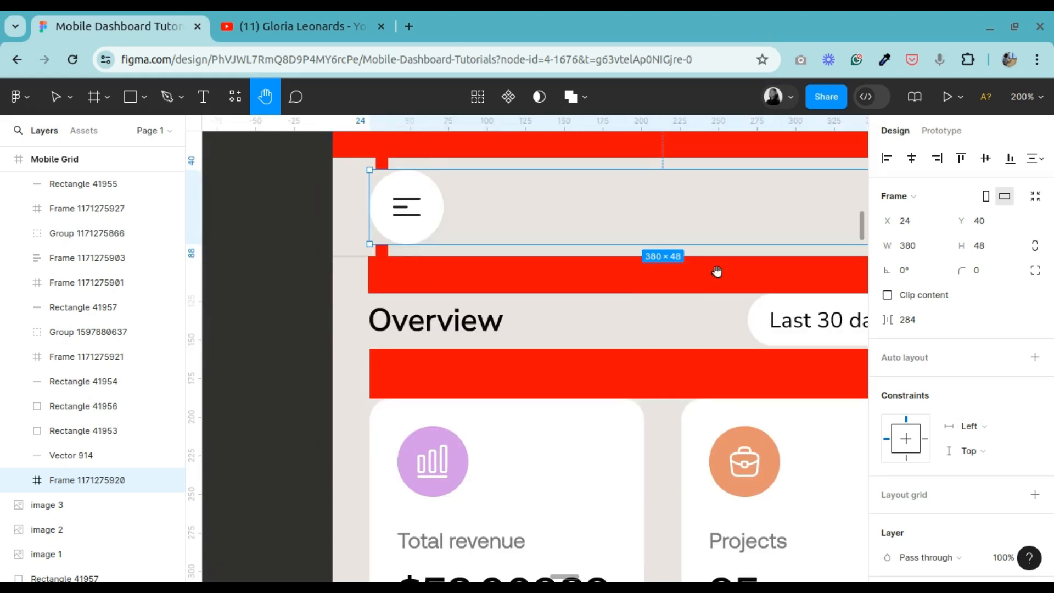
scroll(631, 297, "right", 3)
left_click_drag(595, 318, 621, 303)
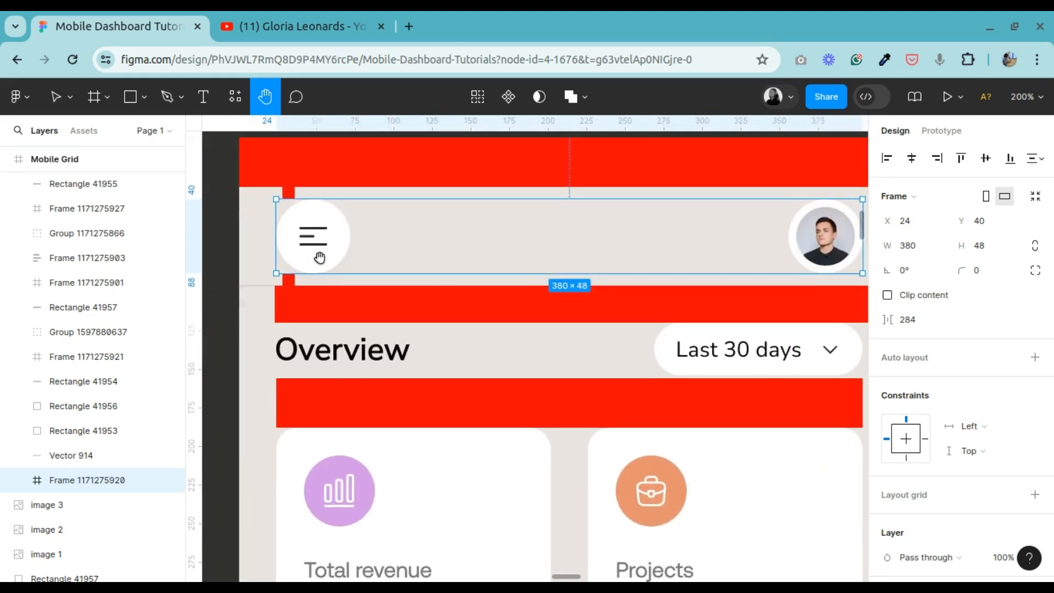
left_click_drag(317, 254, 645, 265)
Review the whole desktop dashboard, including its sidebar menu, alongside the upper sections of the mobile layout.
scroll(644, 265, "down", 6)
scroll(416, 330, "left", 3)
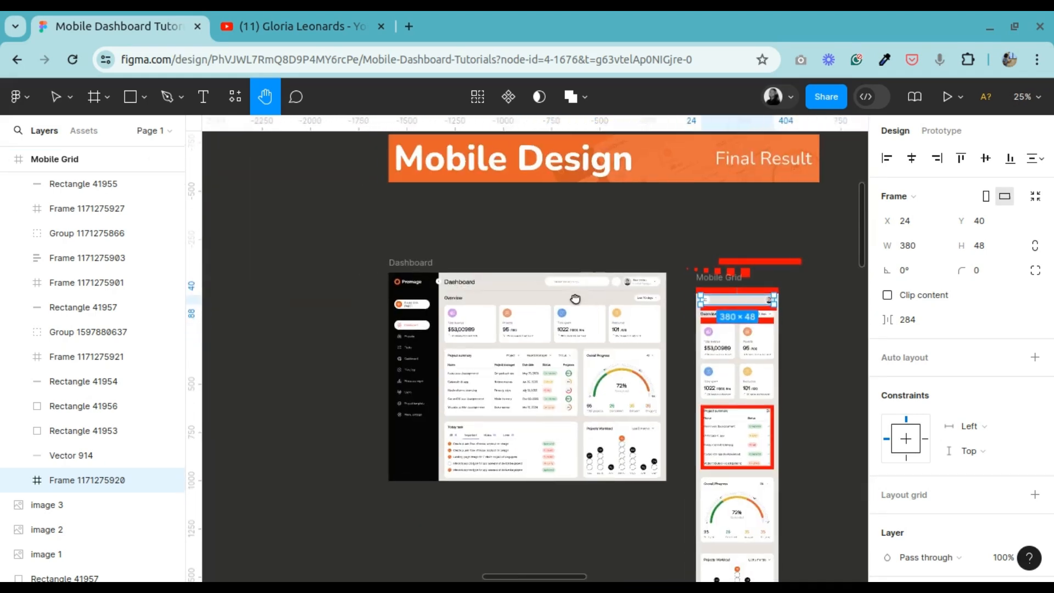
scroll(715, 275, "up", 2)
scroll(403, 168, "down", 1)
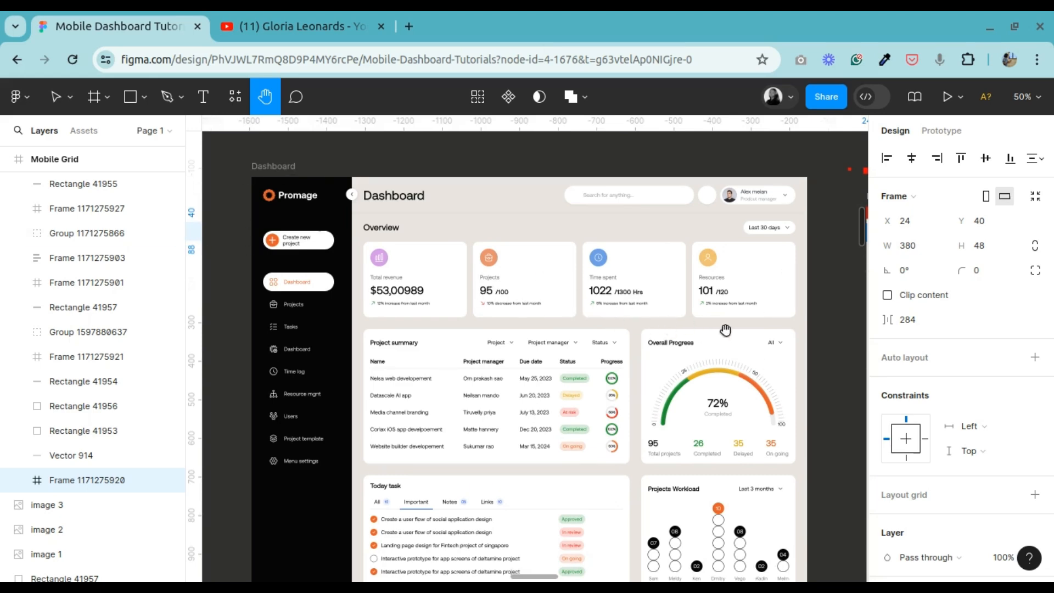
scroll(790, 359, "right", 8)
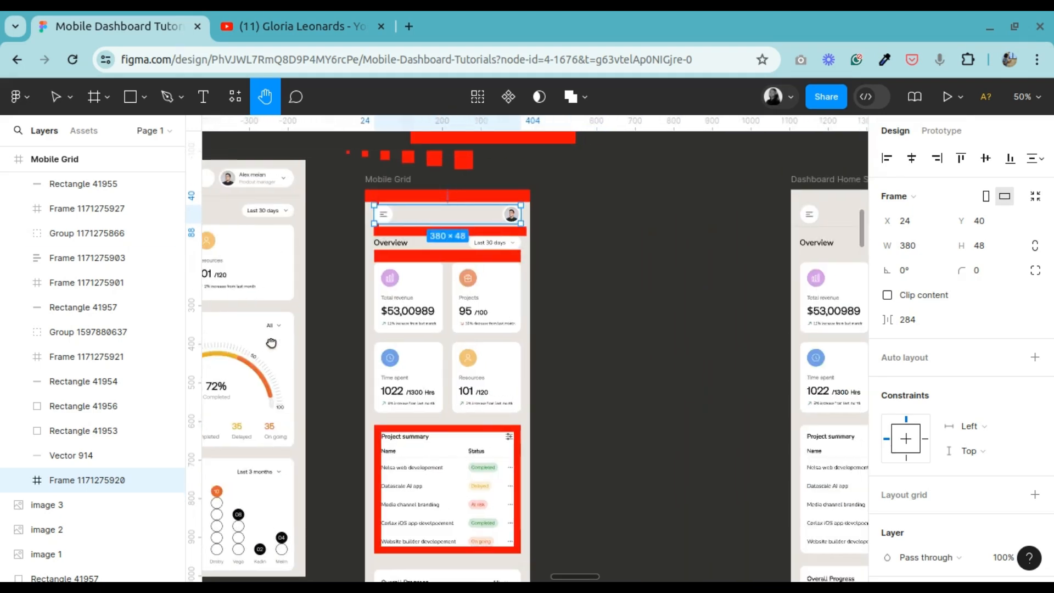
Examine the mobile header's layout from the menu icon to the profile picture, and check it against the desktop header.
scroll(588, 358, "up", 2)
scroll(415, 242, "up", 4)
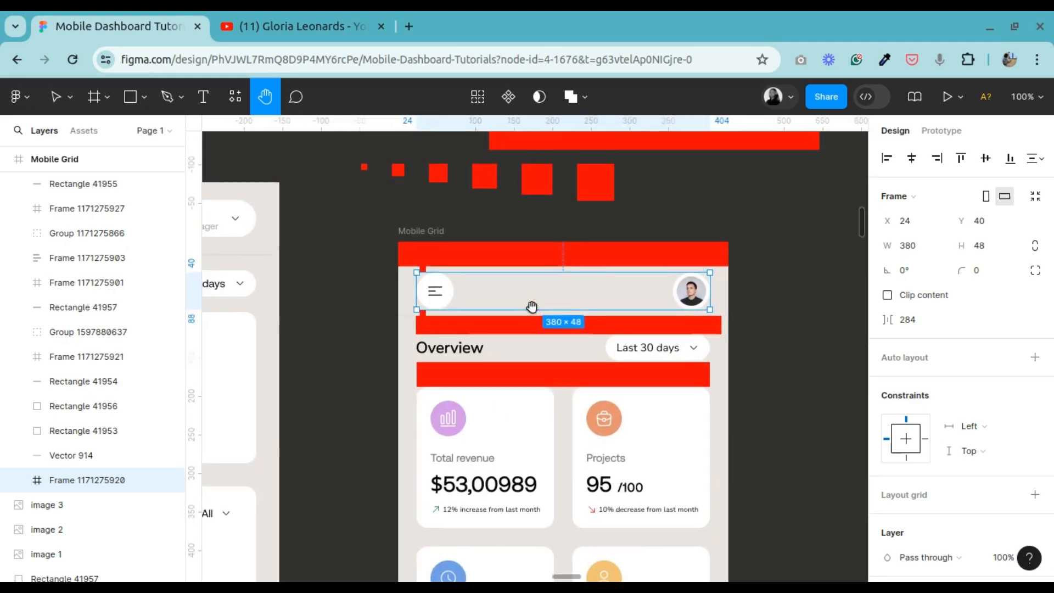
scroll(466, 285, "right", 2)
left_click_drag(466, 285, 771, 304)
scroll(771, 304, "down", 4)
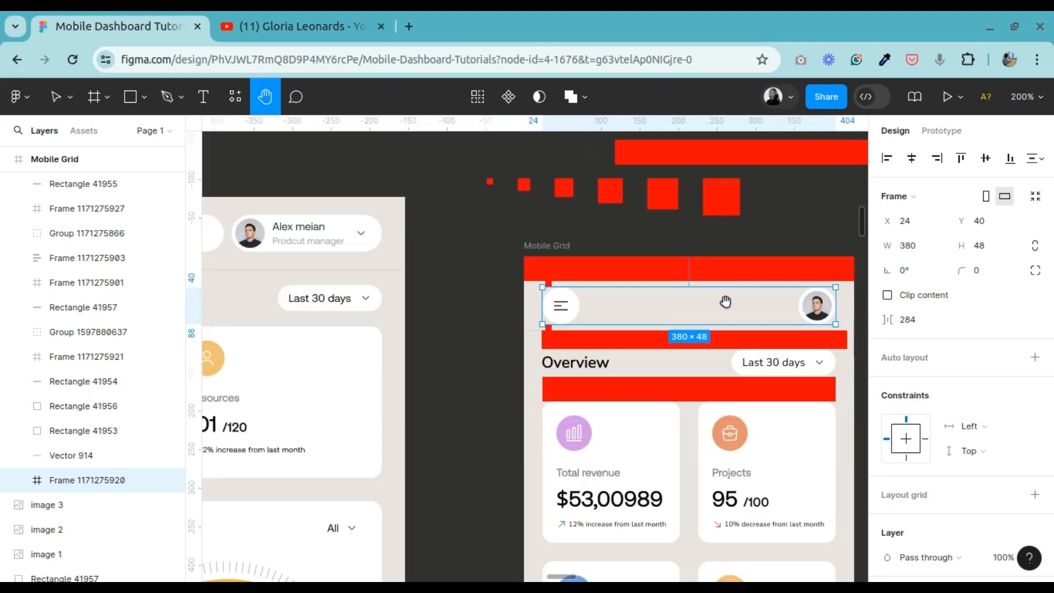
scroll(398, 301, "left", 8)
left_click_drag(449, 280, 611, 277)
key("ctrl+minus")
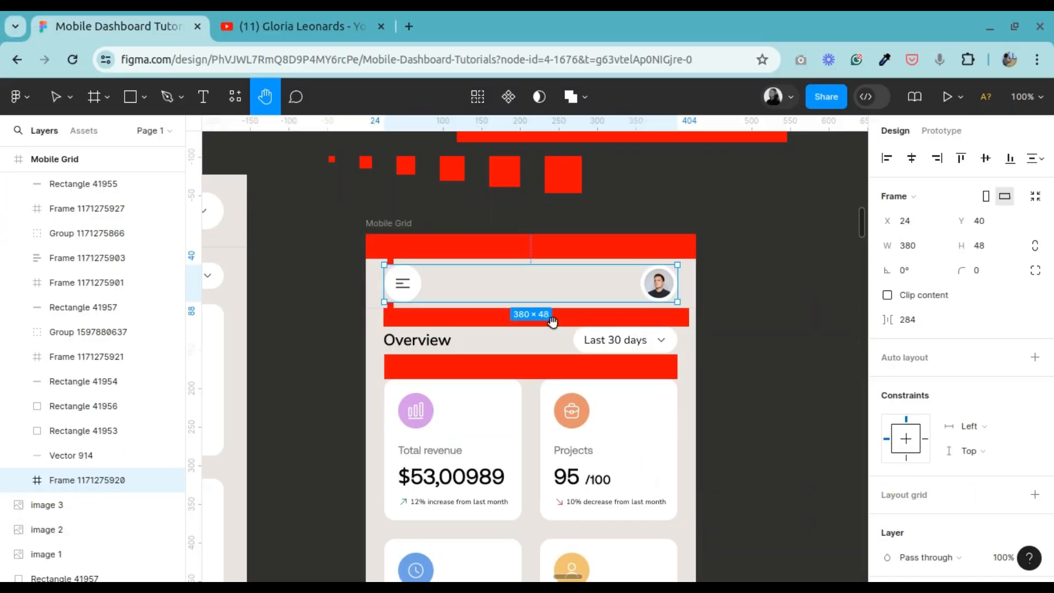
left_click_drag(519, 325, 543, 328)
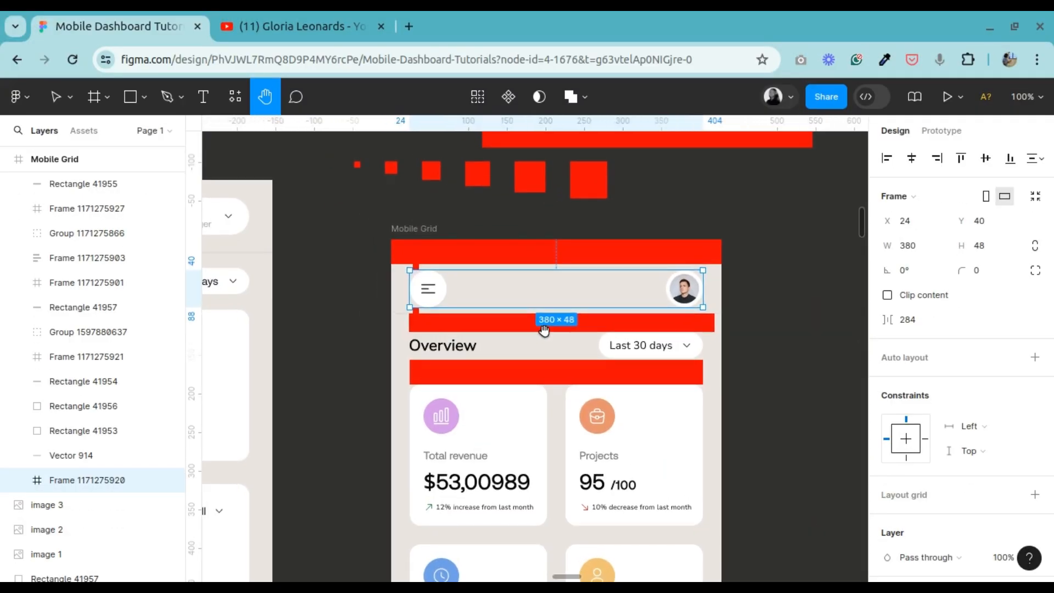
Compare the desktop header's profile details with the picture-only profile in the mobile header.
scroll(546, 330, "up", 4)
scroll(608, 302, "right", 1)
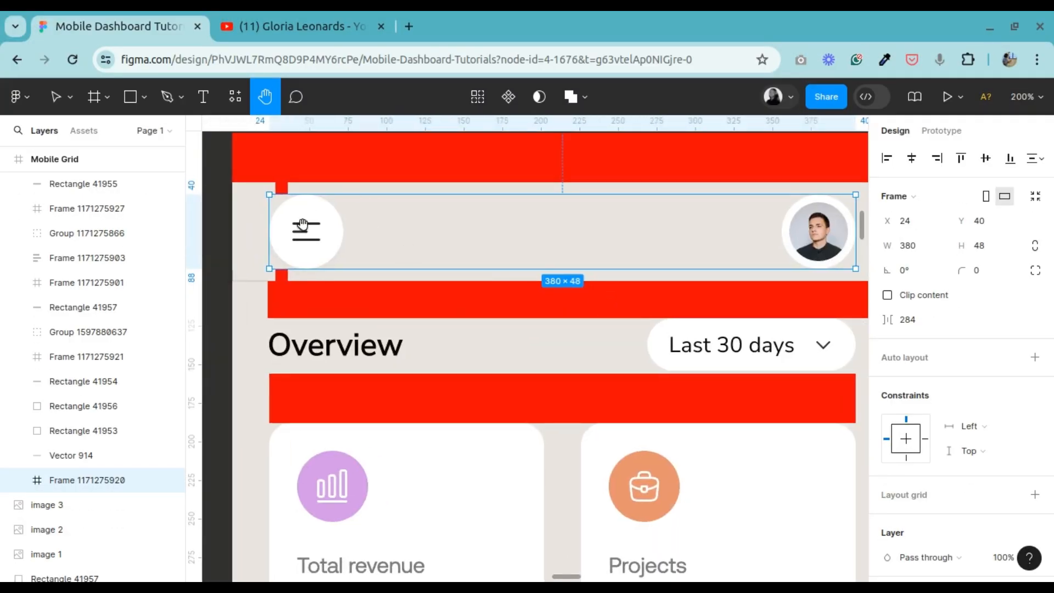
left_click_drag(383, 226, 353, 231)
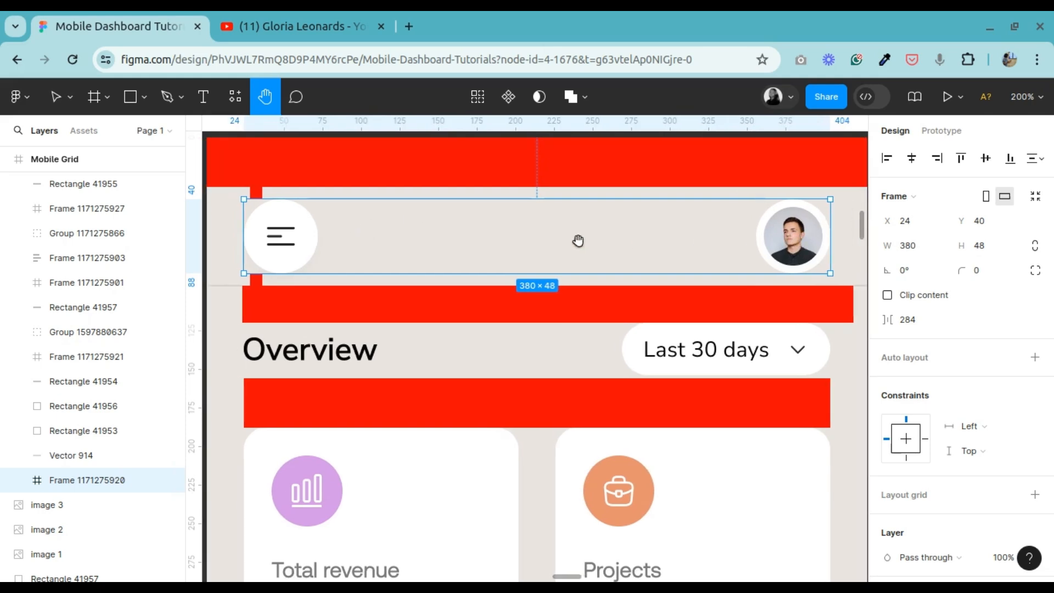
left_click_drag(582, 238, 829, 245)
scroll(719, 292, "down", 4)
scroll(531, 279, "left", 1)
scroll(532, 278, "left", 3)
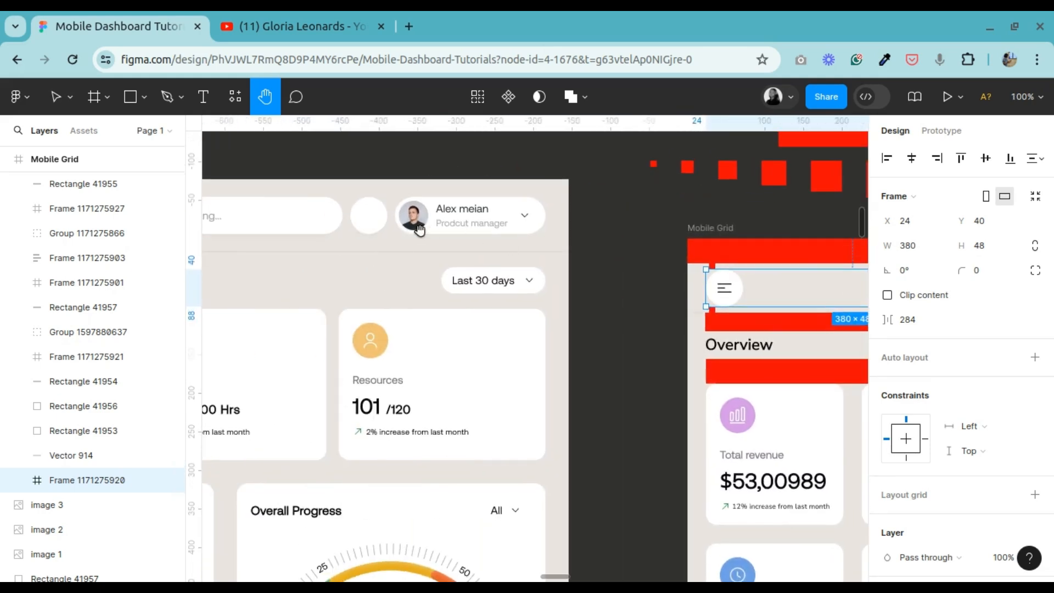
scroll(386, 268, "right", 7)
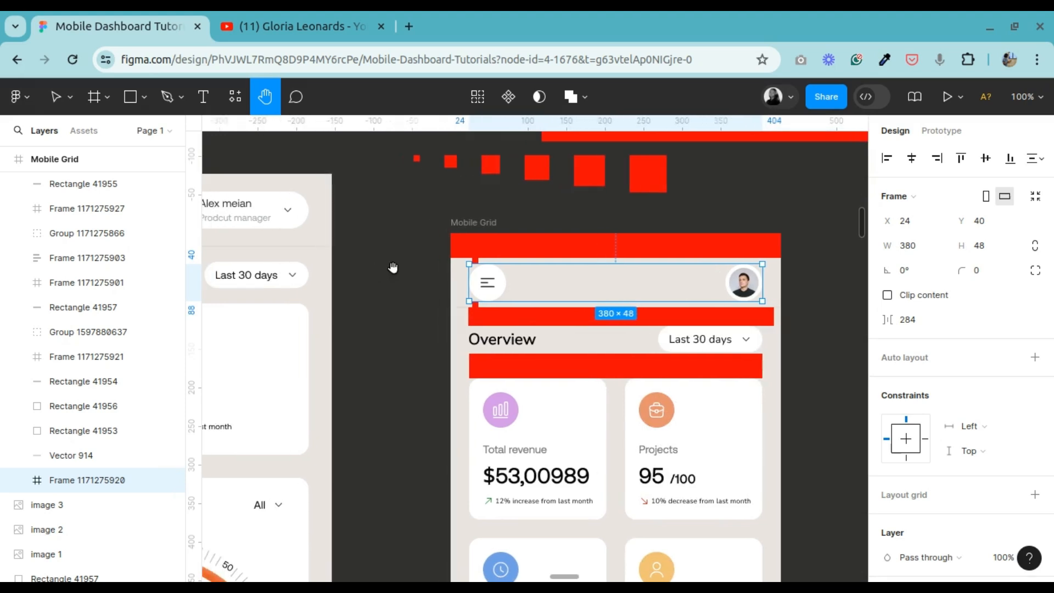
scroll(518, 297, "up", 3)
scroll(713, 285, "right", 2)
scroll(736, 272, "left", 1)
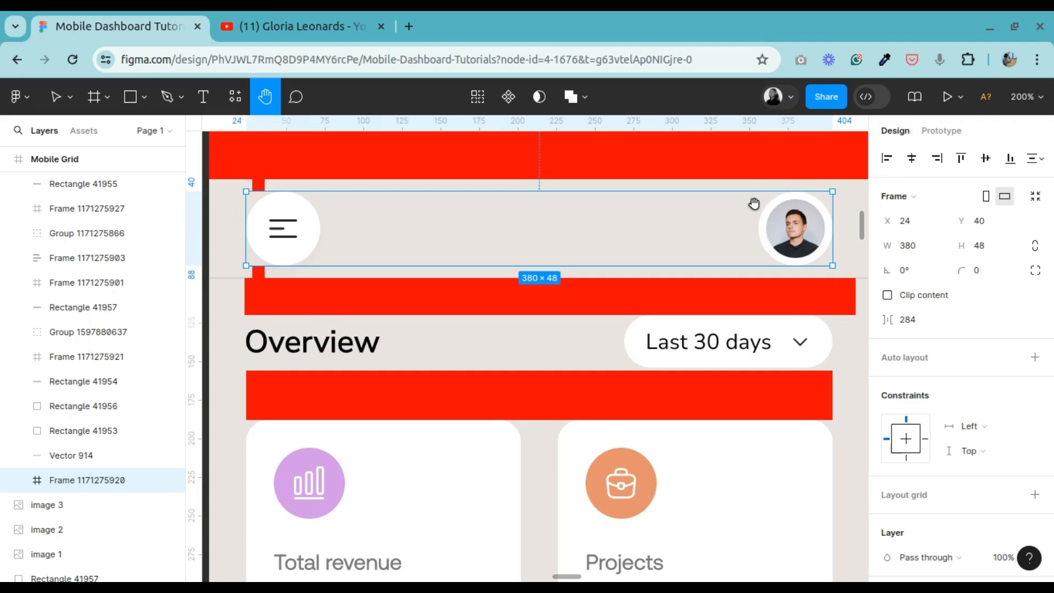
Zoom in on the mobile header's menu icon and select the topmost red spacing bar to check its height.
left_click_drag(416, 329, 550, 396)
key("ctrl+plus")
left_click_drag(376, 274, 497, 326)
left_click(61, 101)
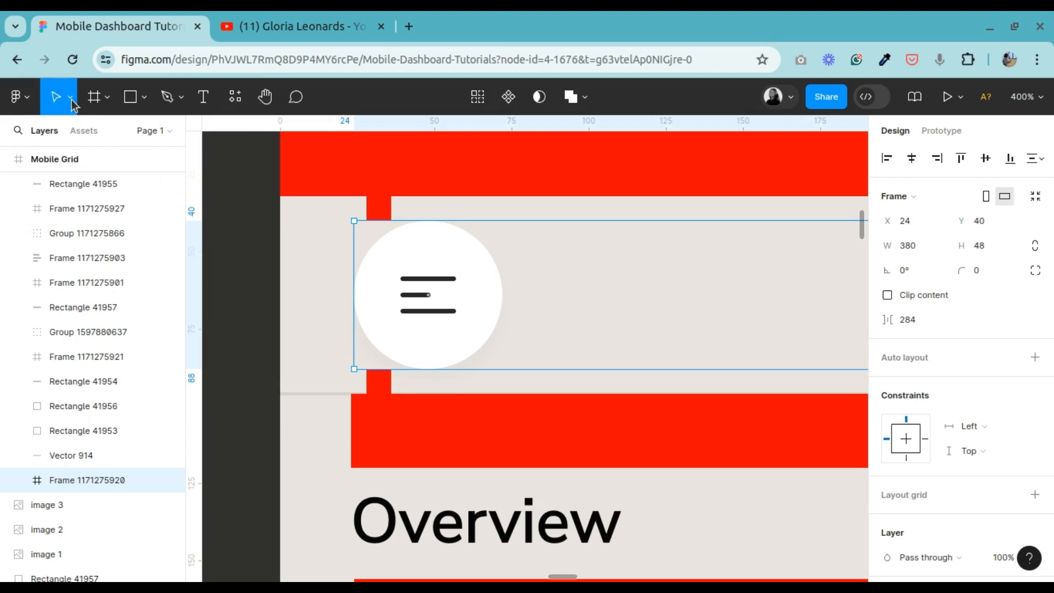
left_click(428, 170)
scroll(445, 224, "up", 5)
scroll(440, 285, "down", 3)
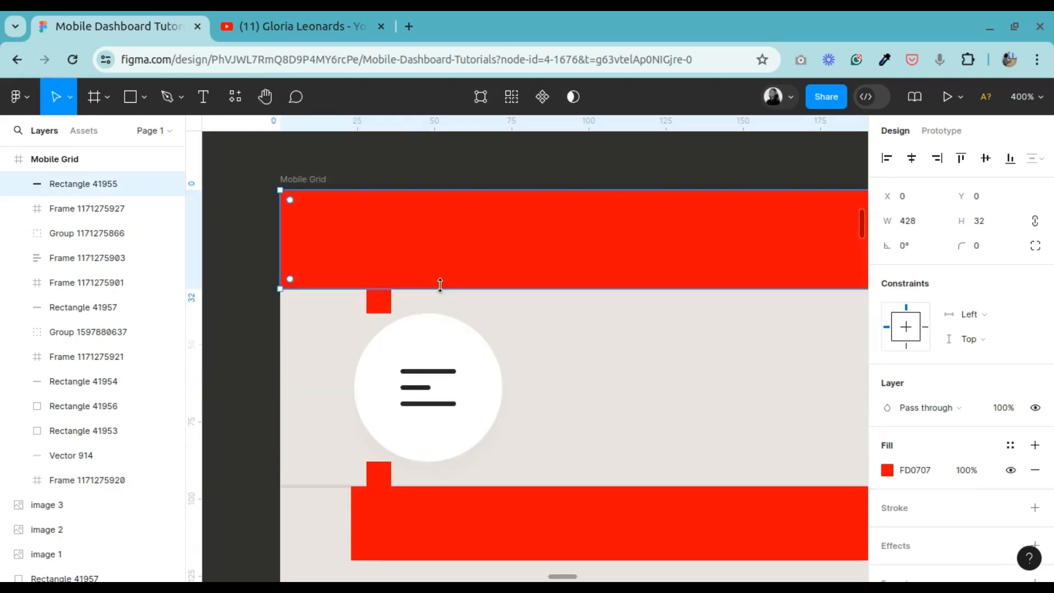
scroll(440, 285, "down", 3)
Inspect the small red square above the menu icon, the header frame and the divider line below it.
left_click(382, 208)
left_click(426, 303)
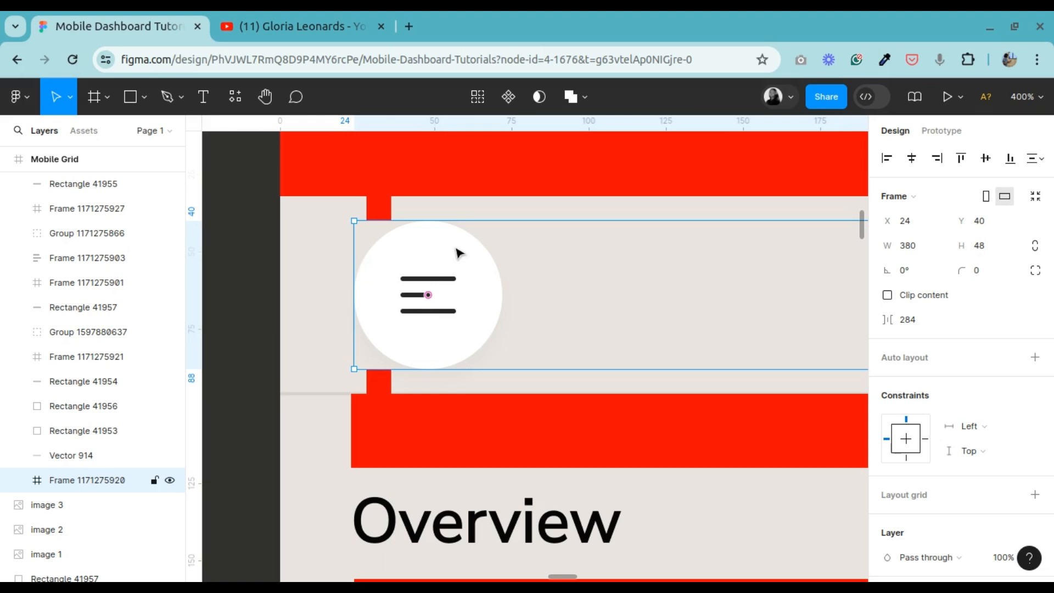
left_click(383, 207)
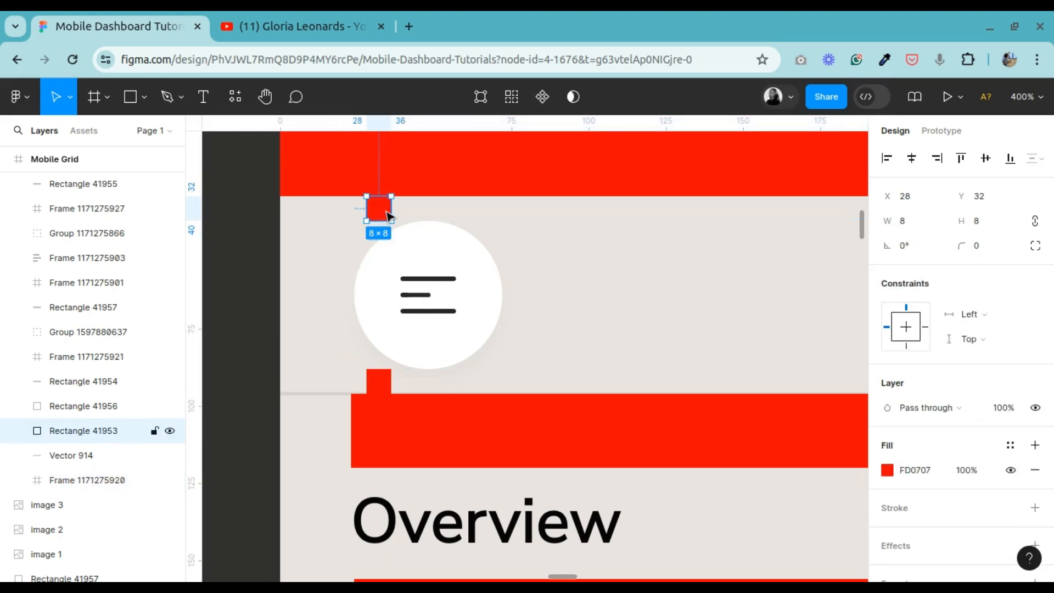
left_click(324, 395)
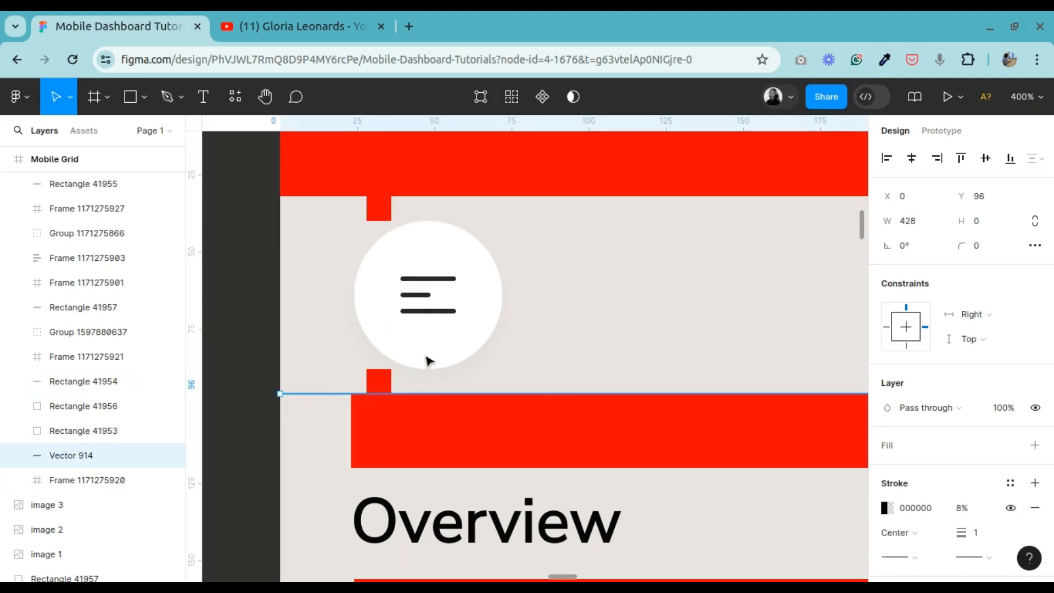
left_click(423, 337)
key("minus")
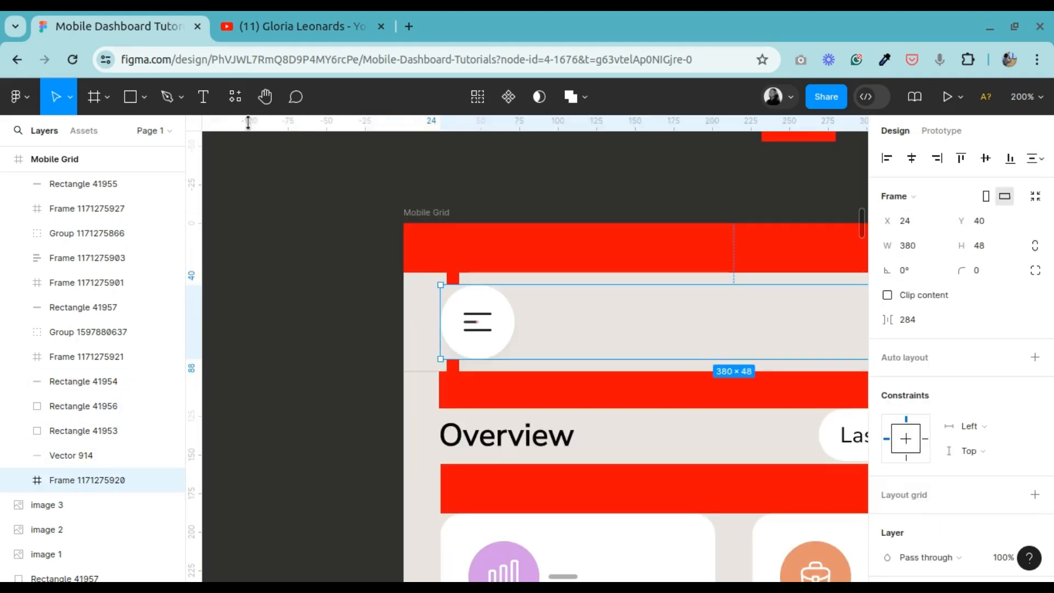
Examine the full mobile header and check the small red square between the header frame and the divider line.
left_click(265, 98)
left_click_drag(716, 338, 524, 269)
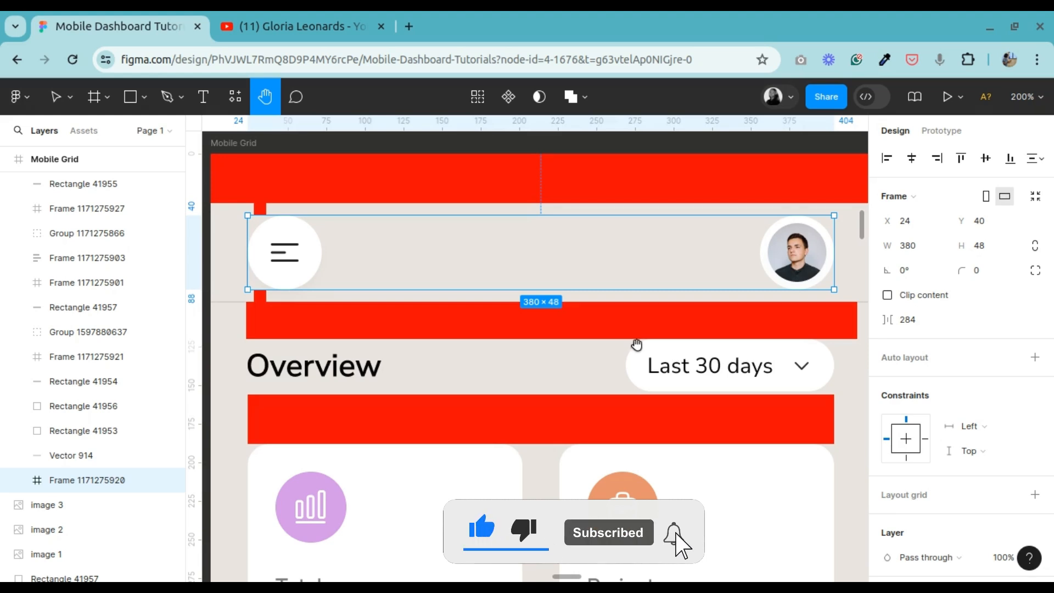
left_click(56, 97)
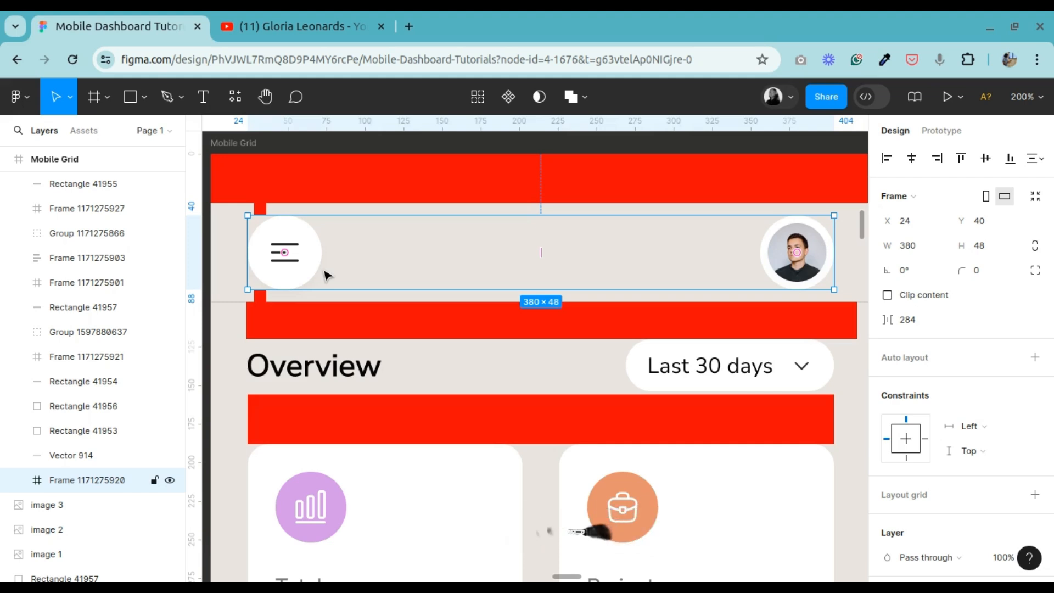
left_click(265, 305)
left_click(310, 256)
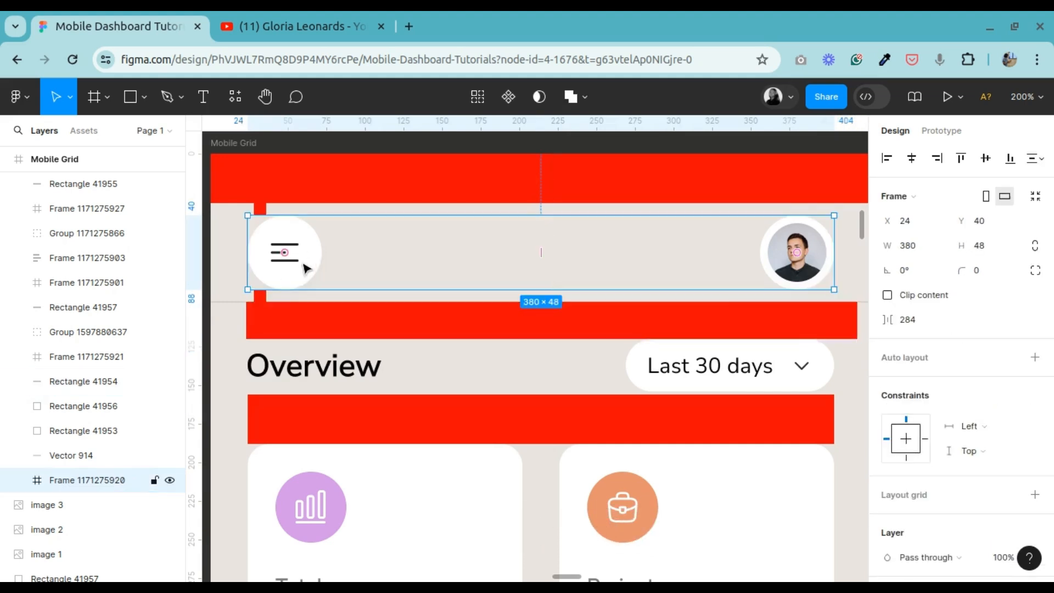
Temporarily hide the red spacing bar below the header divider while comparing the small red squares above and below the menu icon.
left_click(291, 322)
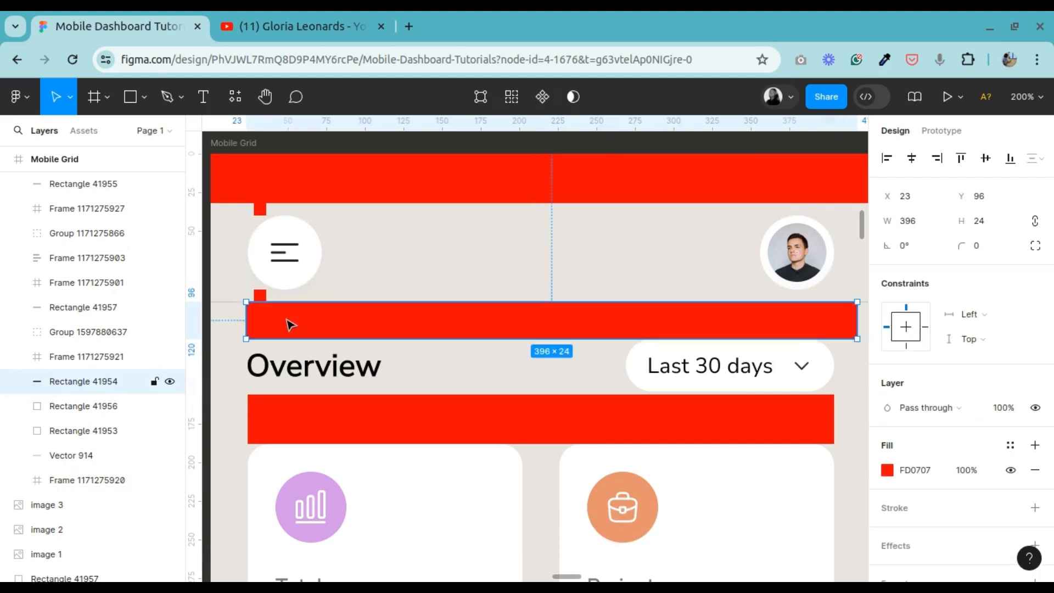
left_click(169, 382)
left_click(230, 302)
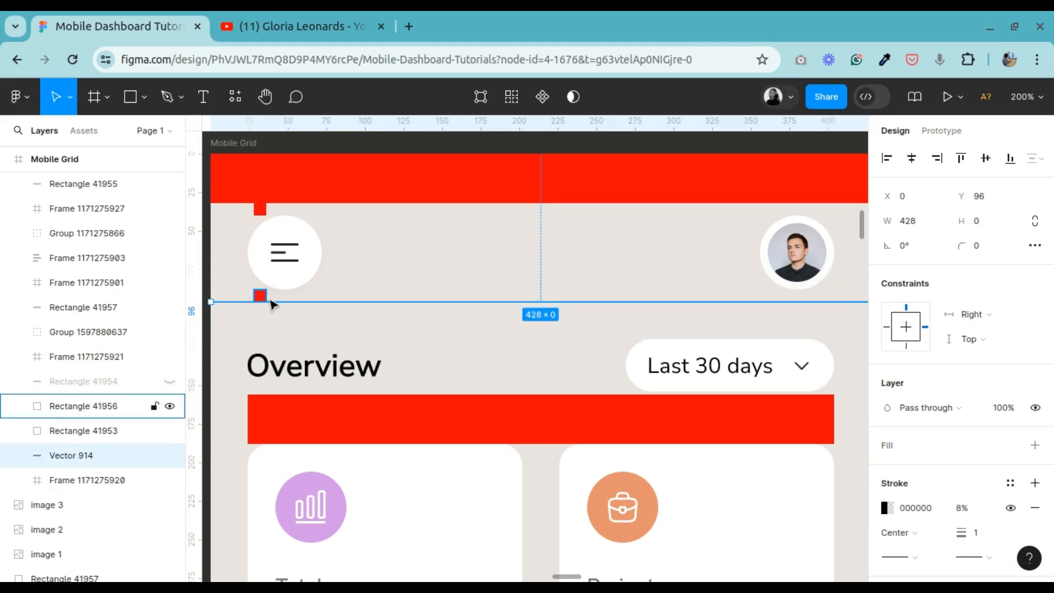
left_click(260, 295)
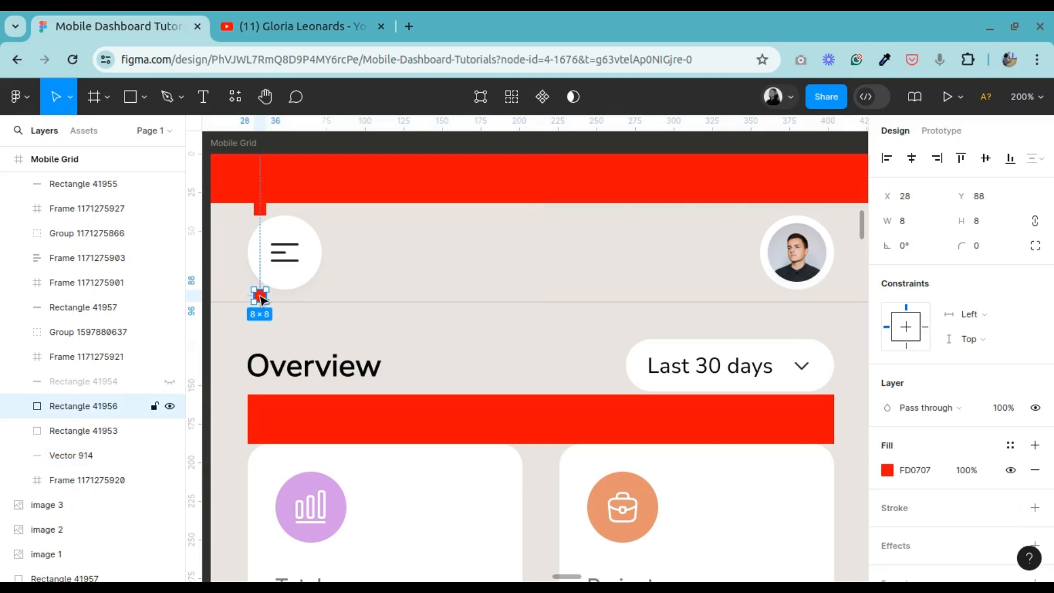
left_click(283, 252)
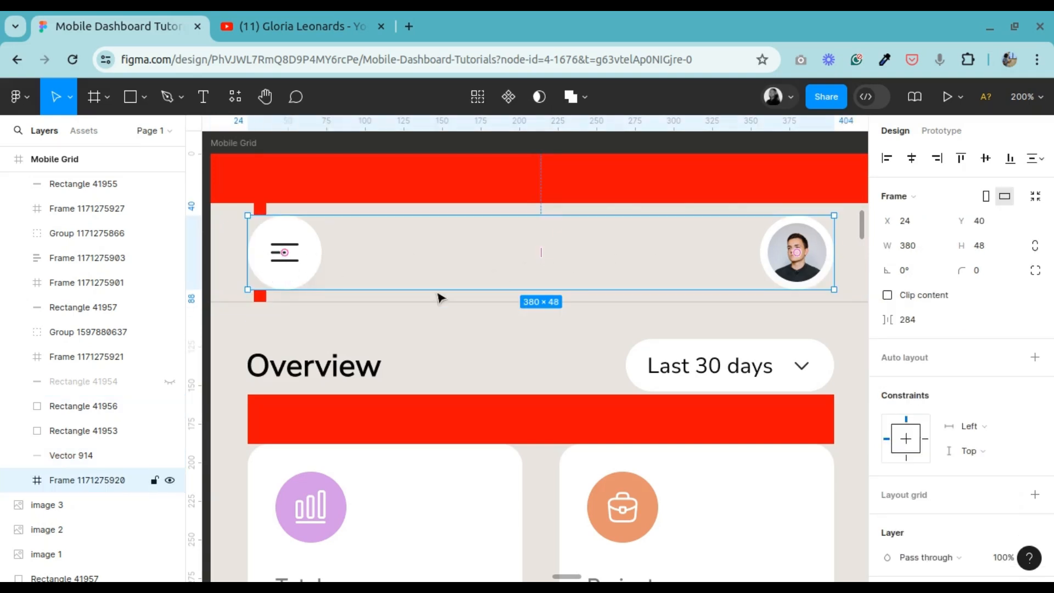
left_click(260, 297)
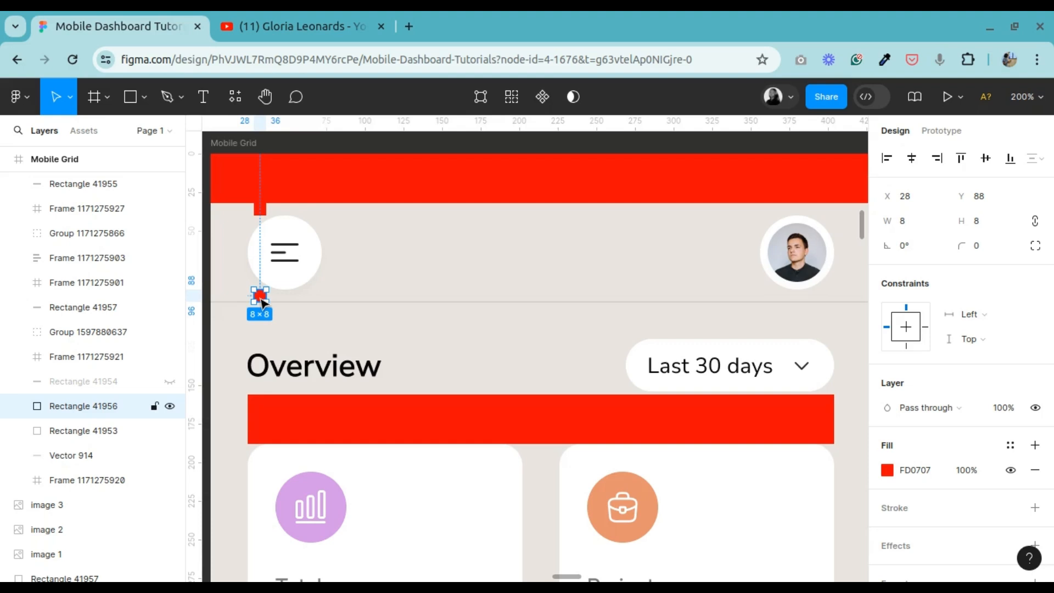
key("Tab")
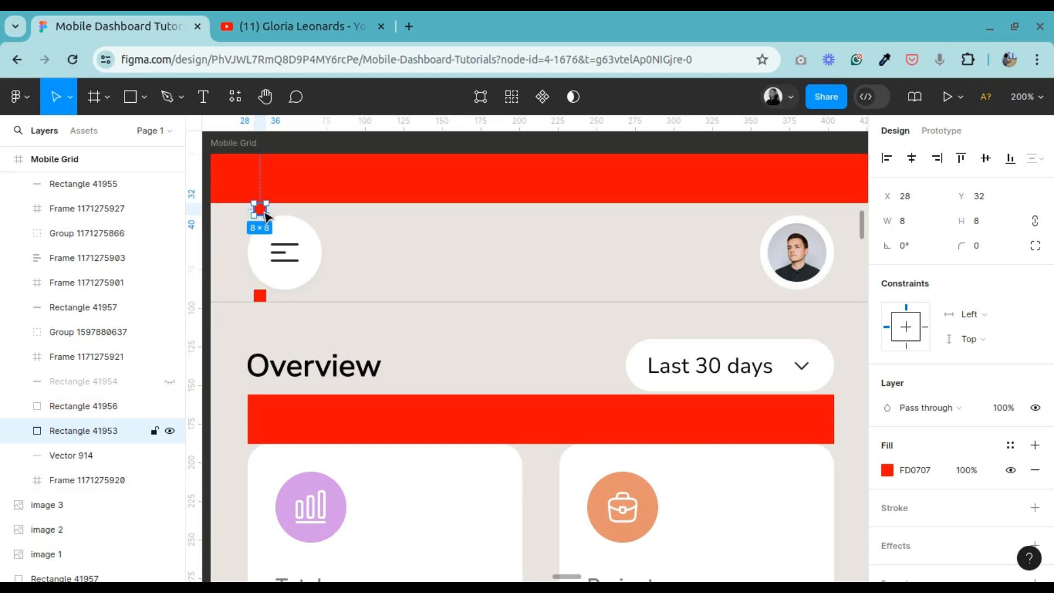
left_click(261, 300)
left_click(170, 381)
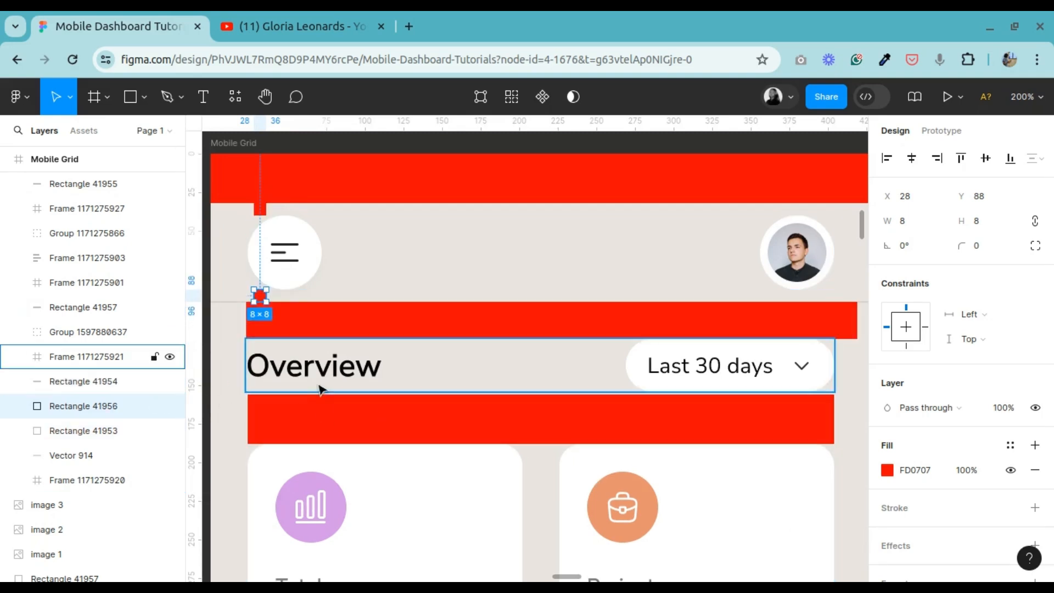
Inspect the header divider line and the Overview title row, and look over the four statistic cards below them.
left_click(224, 302)
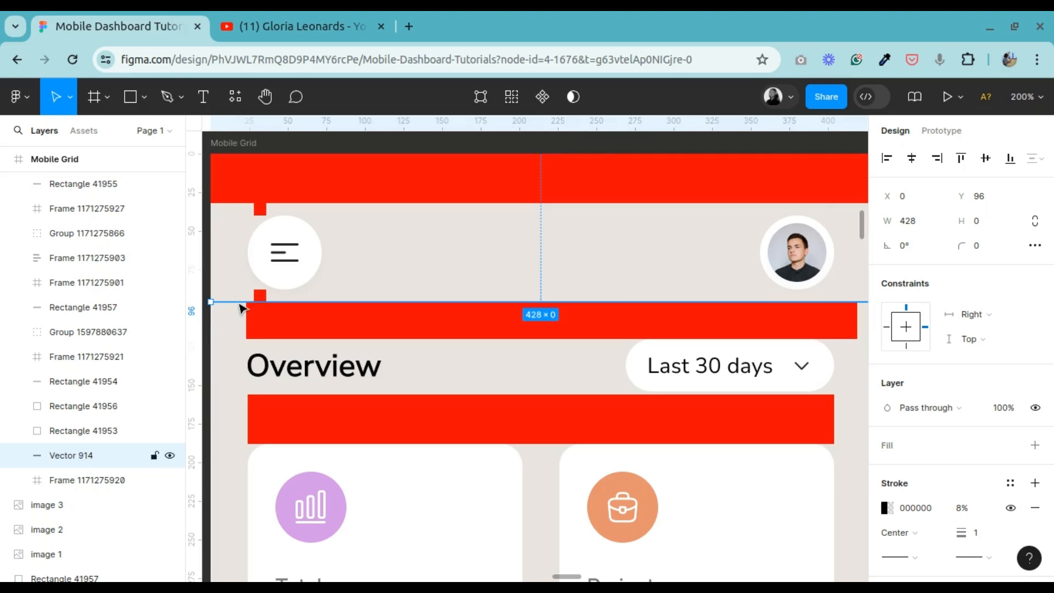
left_click(281, 381)
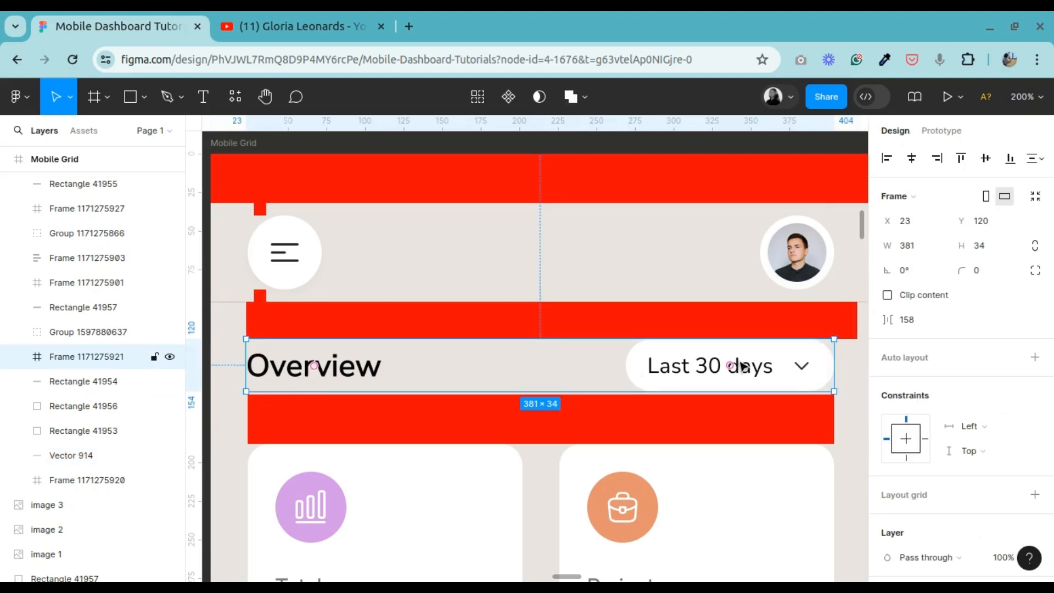
key("shift+0")
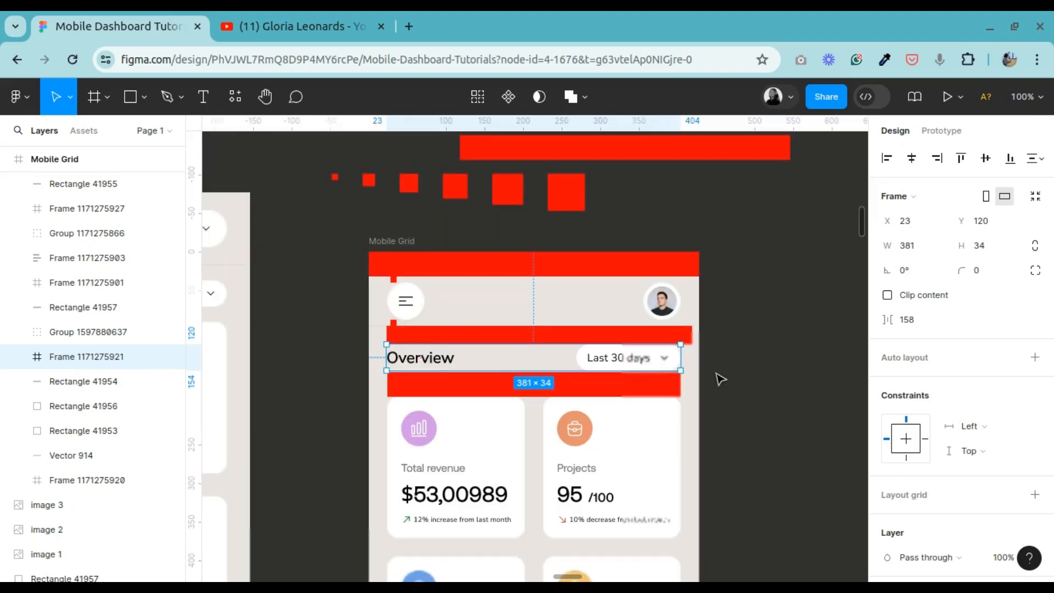
scroll(655, 412, "up", 3)
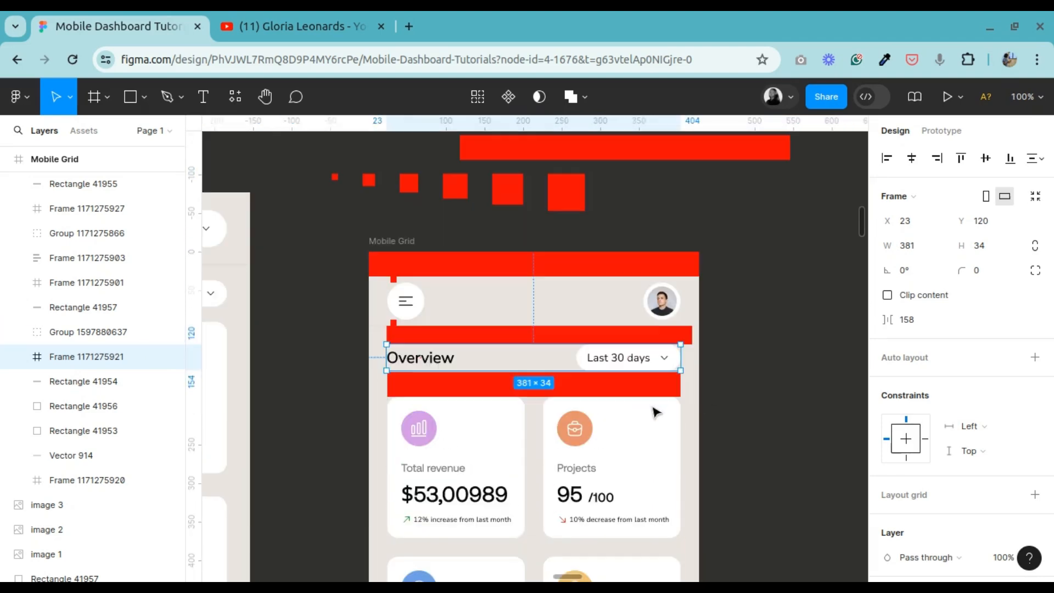
scroll(655, 412, "down", 5)
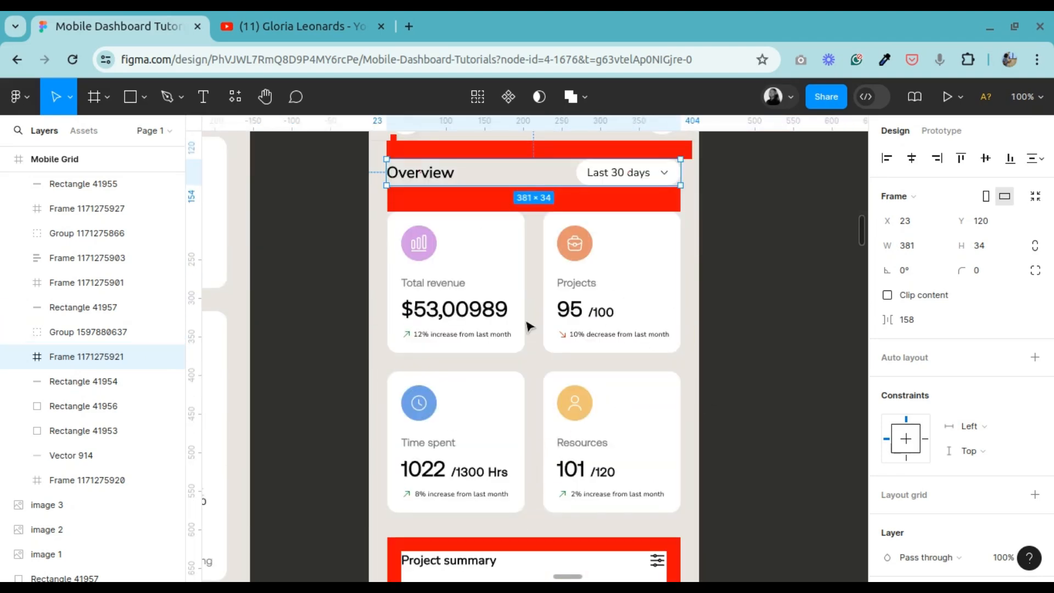
scroll(470, 375, "up", 3)
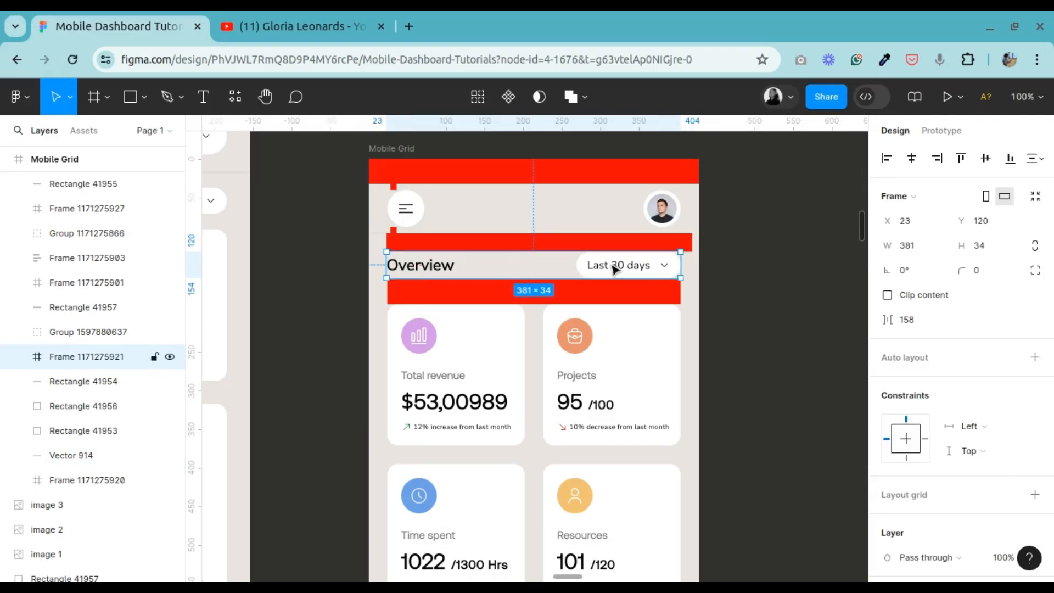
scroll(656, 324, "down", 3)
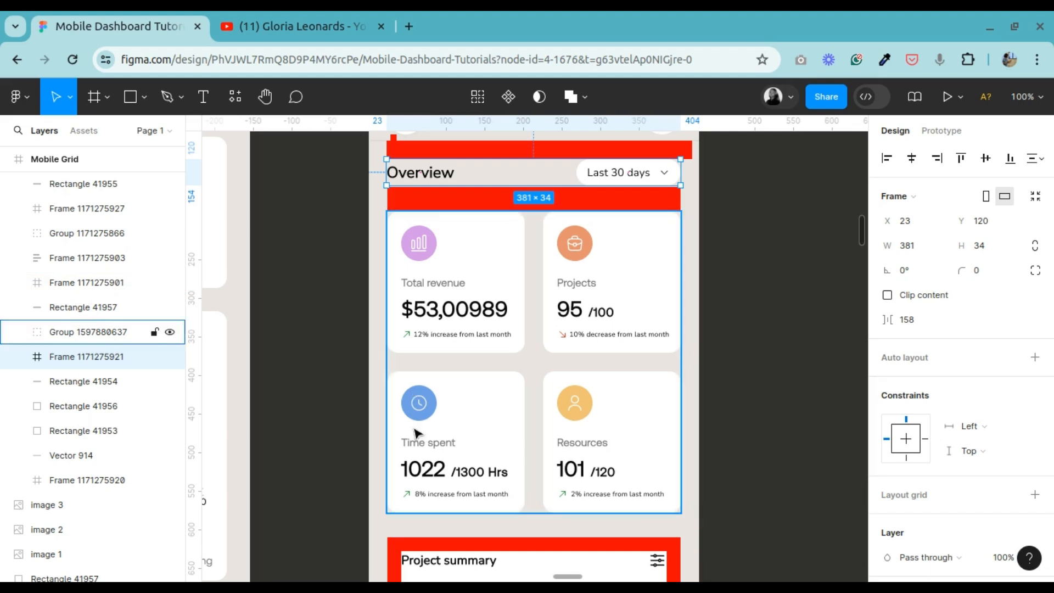
Compare the arrangement of the four overview cards on the desktop dashboard with the mobile frame.
left_click_drag(715, 214, 707, 213)
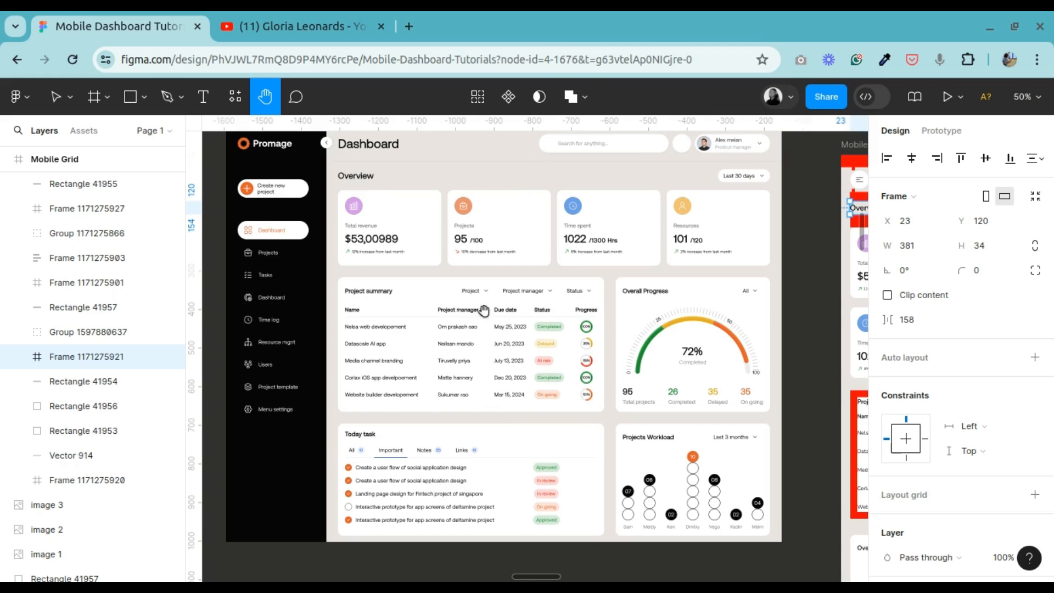
scroll(483, 317, "up", 1)
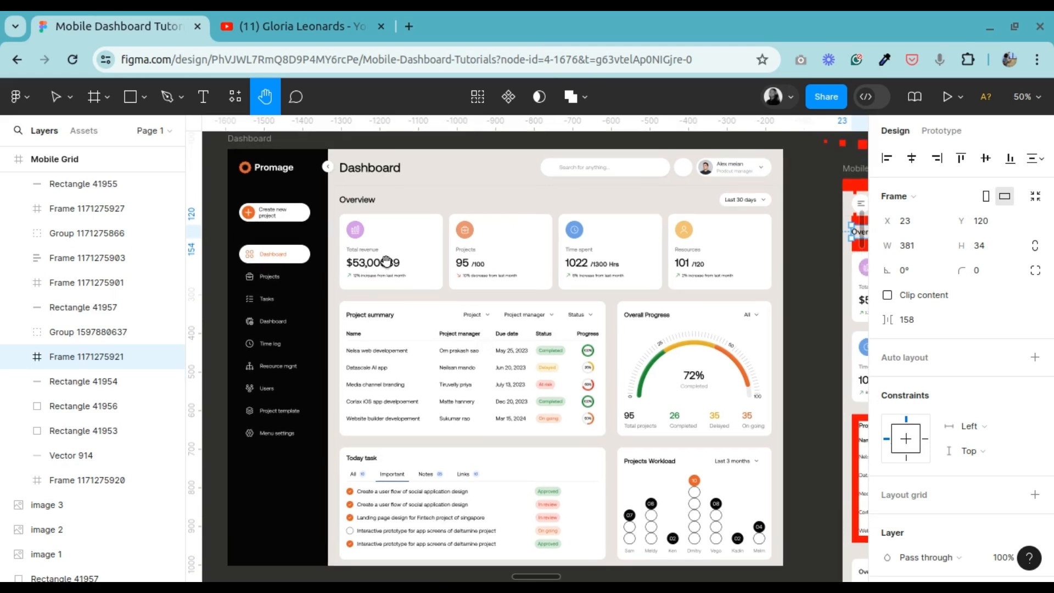
left_click_drag(459, 249, 382, 227)
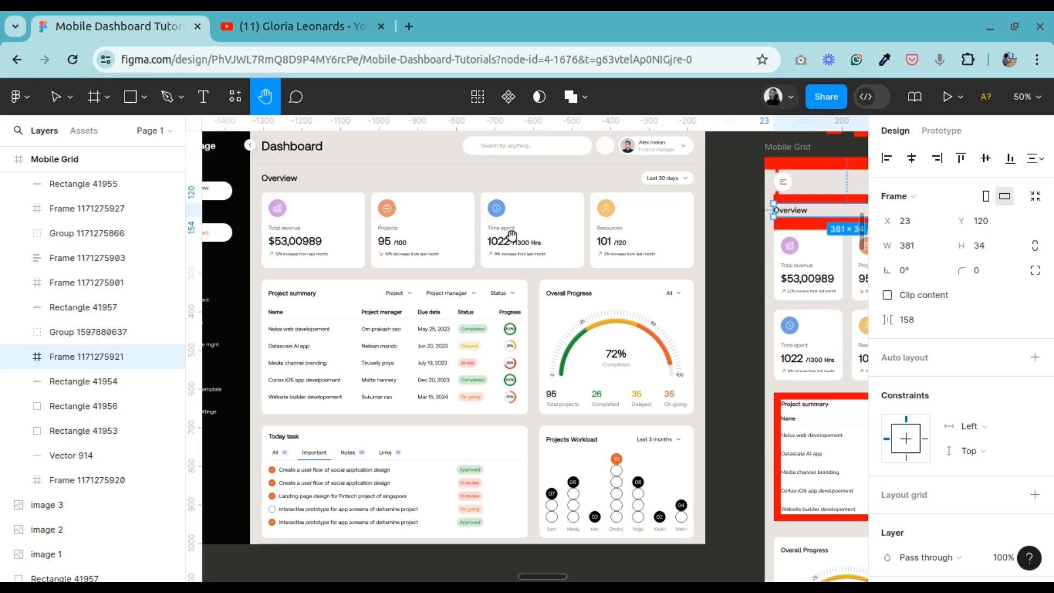
left_click_drag(807, 390, 452, 461)
key("ctrl+plus")
left_click_drag(570, 393, 543, 387)
left_click_drag(509, 419, 509, 396)
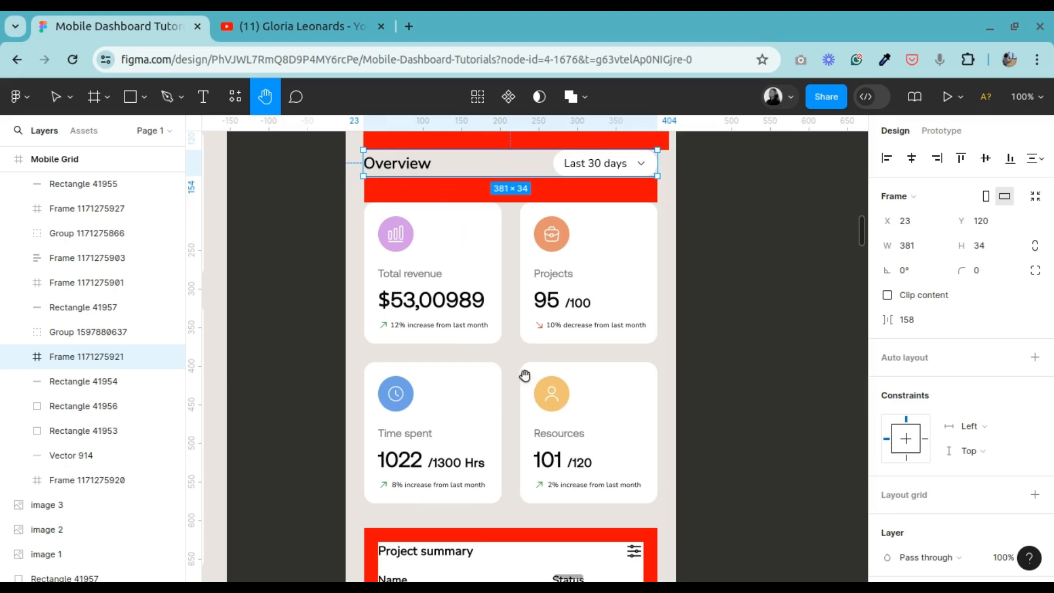
Check the spacing of the mobile overview card group and the size of the Total revenue card inside it.
key("v")
left_click(466, 301)
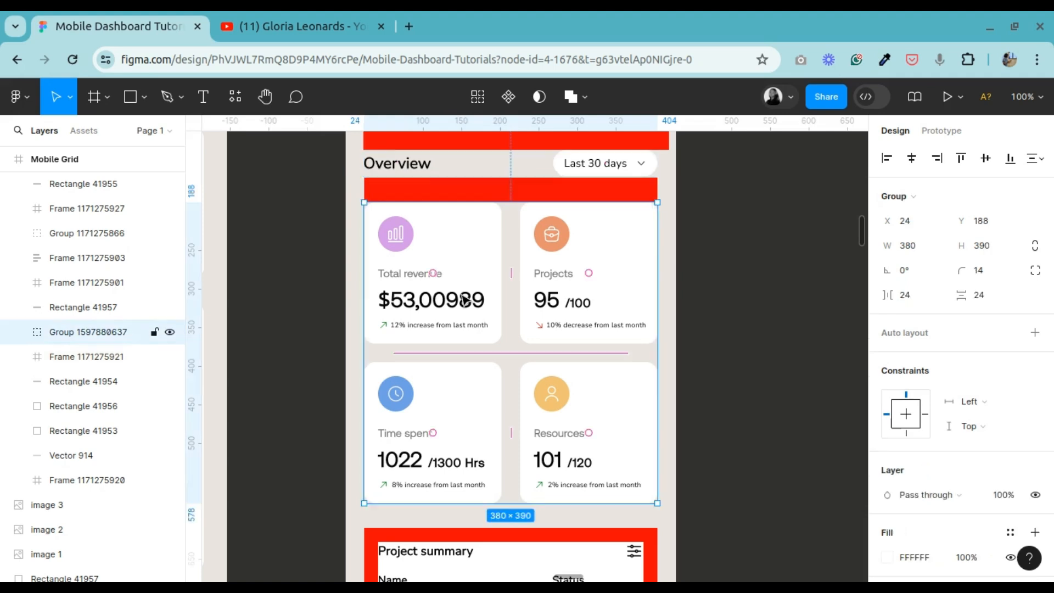
double_click(465, 301)
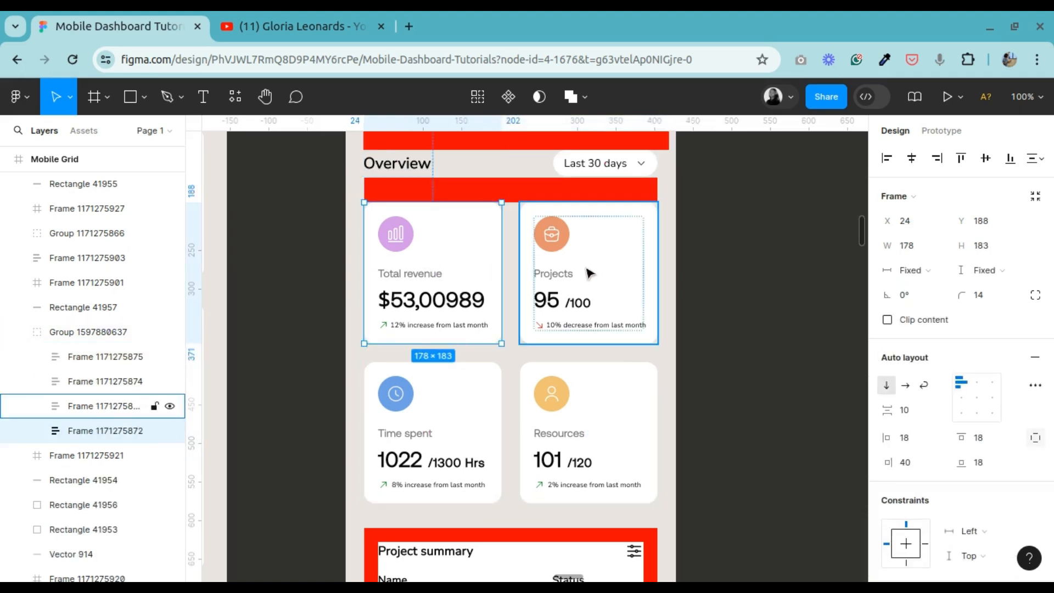
Show the four-column layout grid on the Mobile Grid frame over the overview cards.
scroll(480, 308, "up", 3)
left_click(369, 231)
left_click(1009, 395)
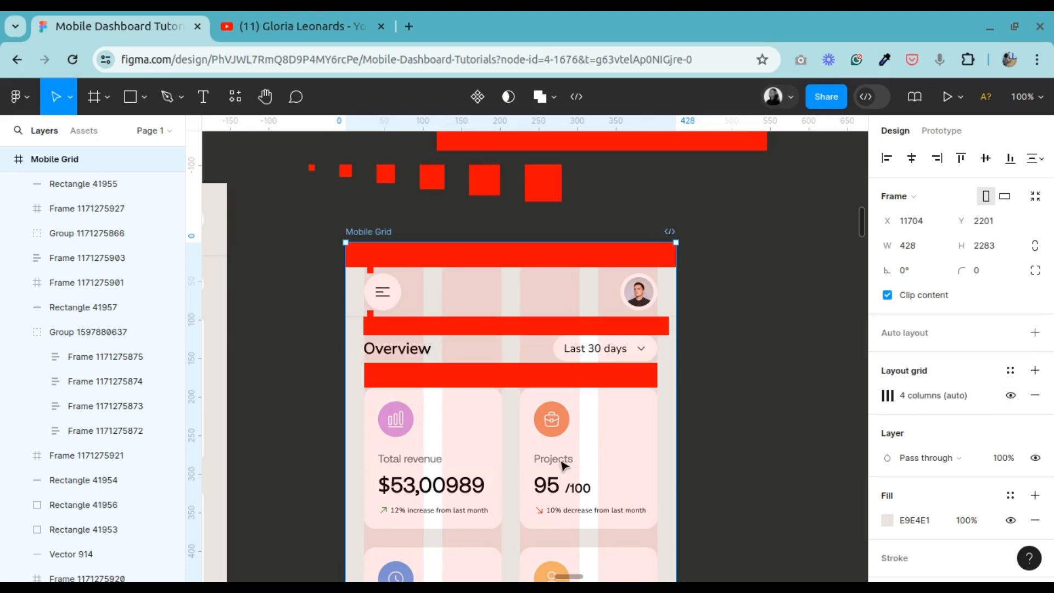
scroll(564, 464, "down", 3)
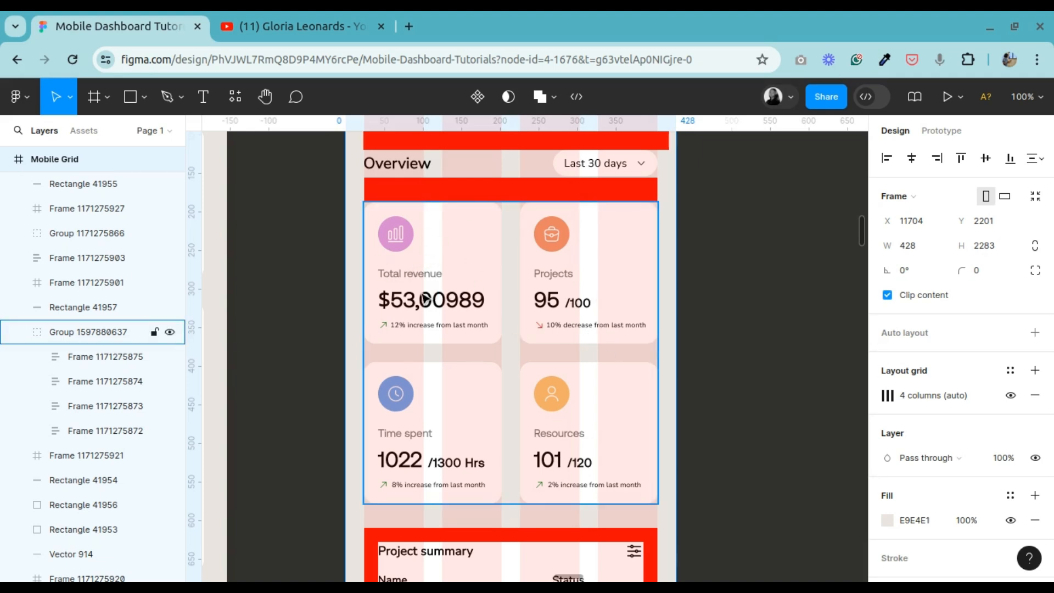
Inspect the Total revenue, Projects, Resources and Time spent cards against the layout grid columns.
double_click(430, 264)
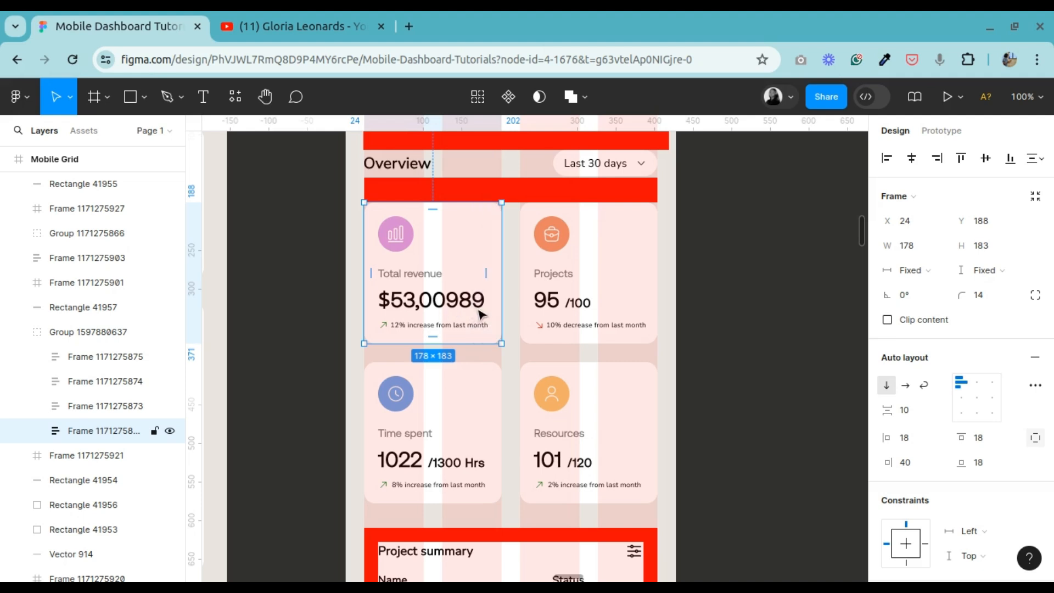
left_click(636, 269)
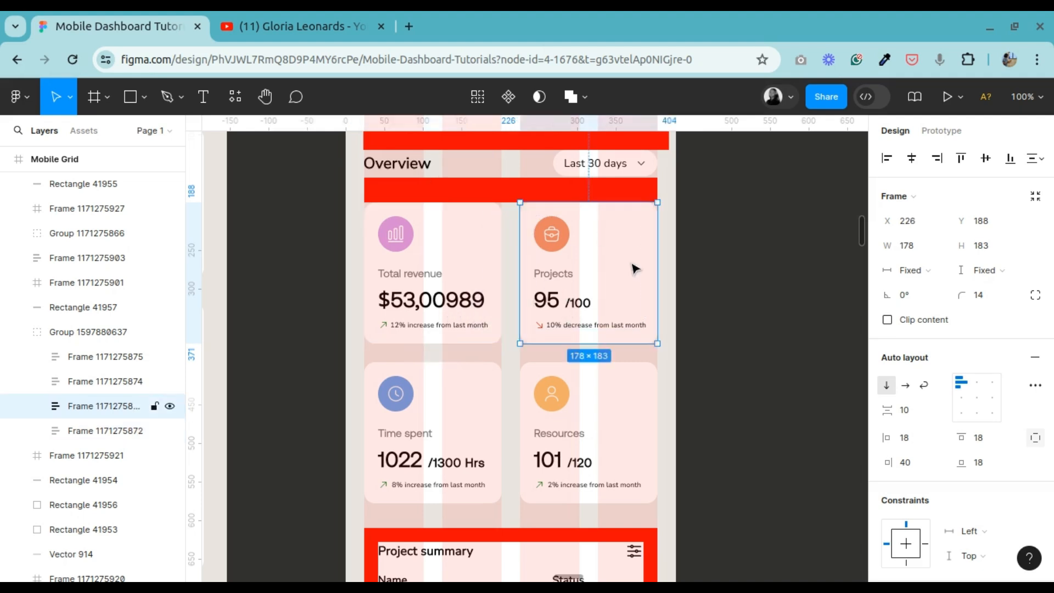
left_click(604, 461)
left_click(409, 439)
left_click(450, 293)
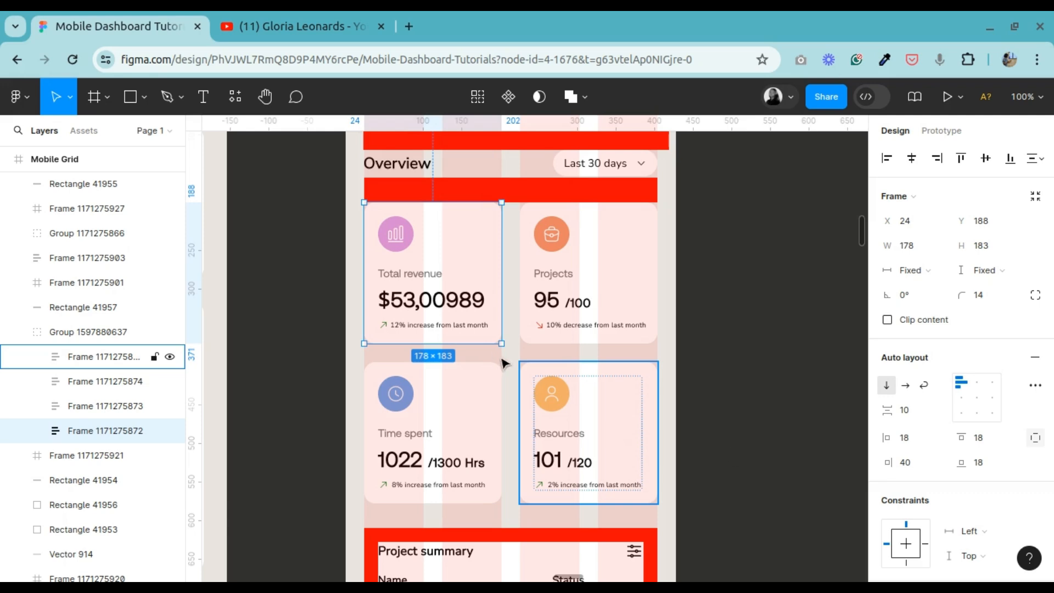
Examine the red spacing squares above the mobile frame with nothing selected.
scroll(495, 378, "up", 5)
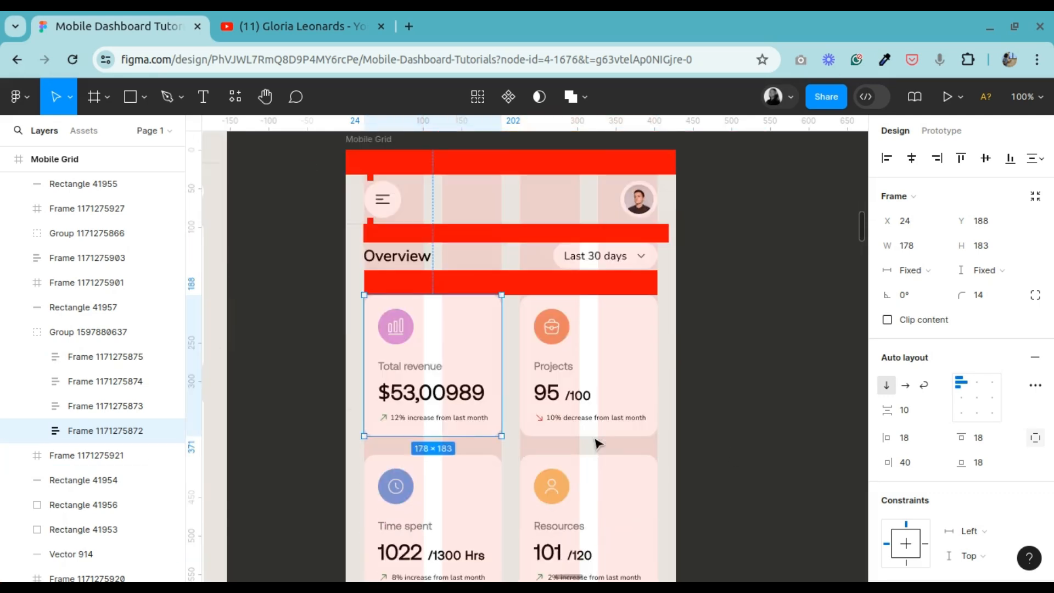
left_click_drag(275, 249, 602, 301)
left_click(667, 293)
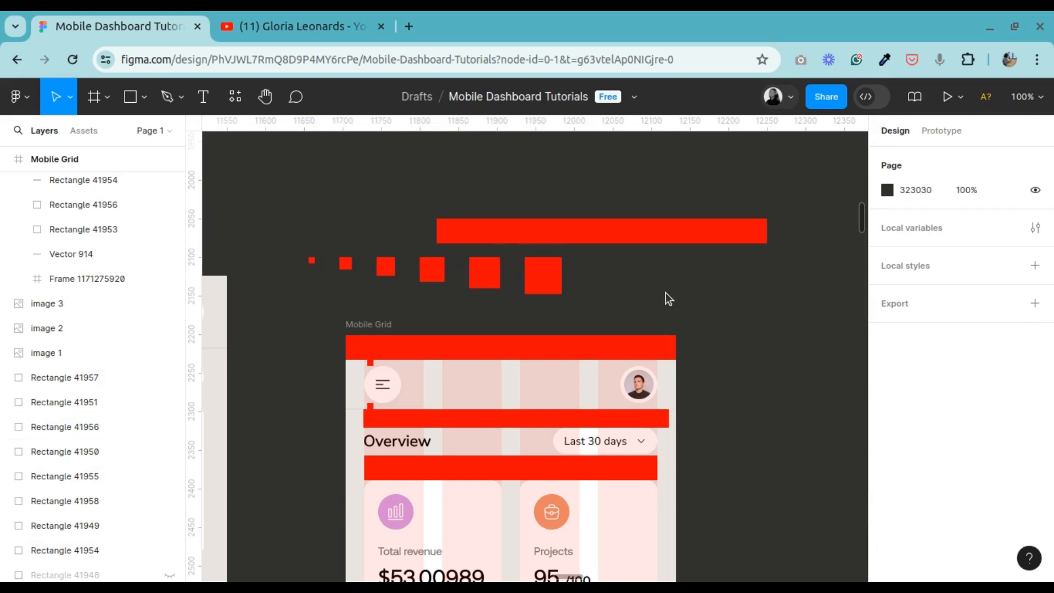
Review the mobile overview cards and the Project summary table beneath them against the layout grid.
scroll(461, 453, "down", 5)
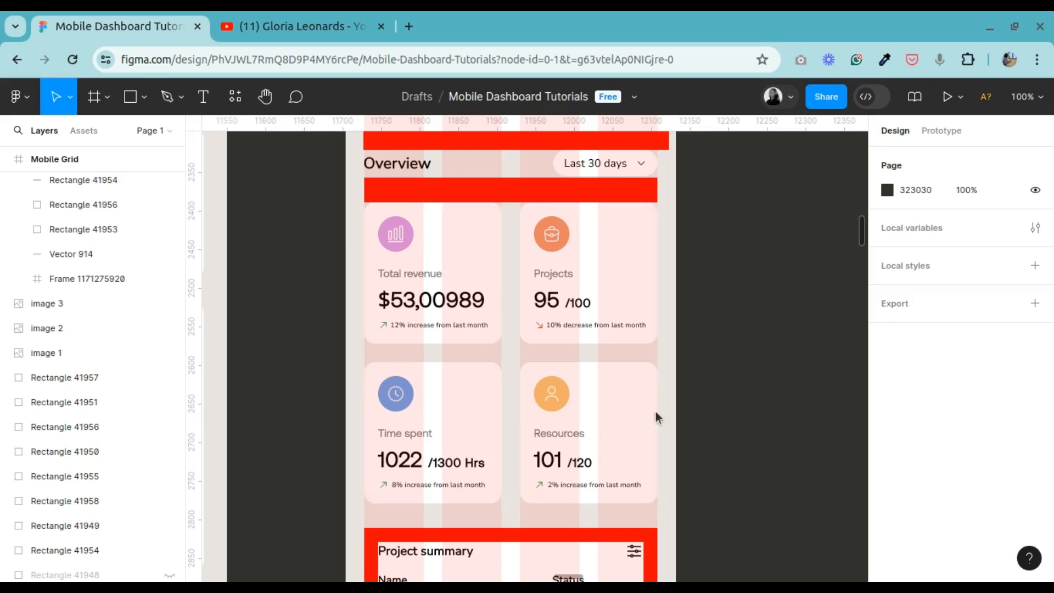
scroll(502, 442, "down", 3)
scroll(506, 461, "up", 3)
scroll(508, 465, "down", 3)
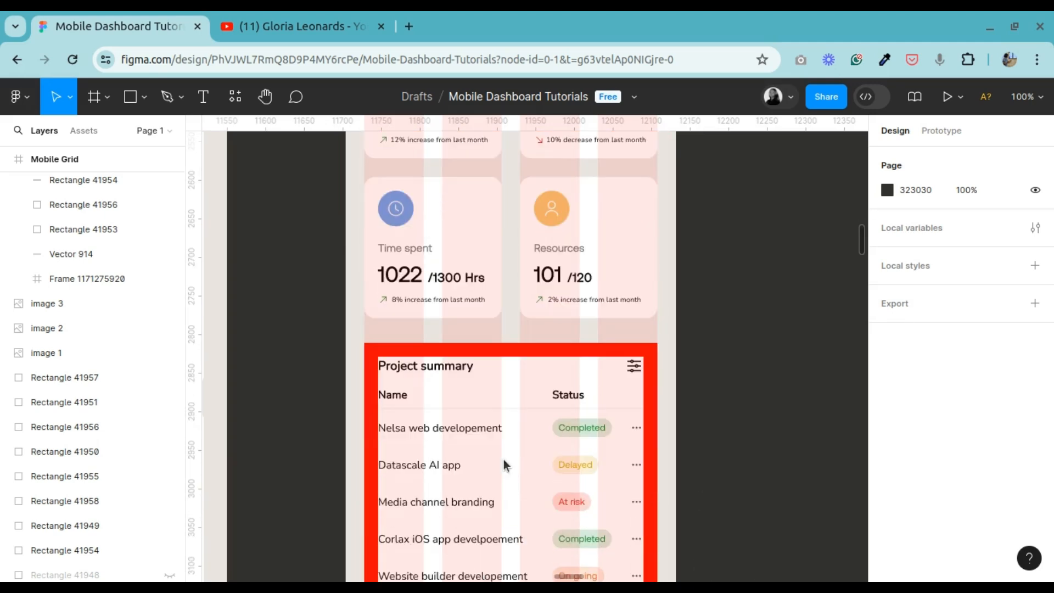
scroll(486, 368, "up", 3)
scroll(491, 379, "down", 6)
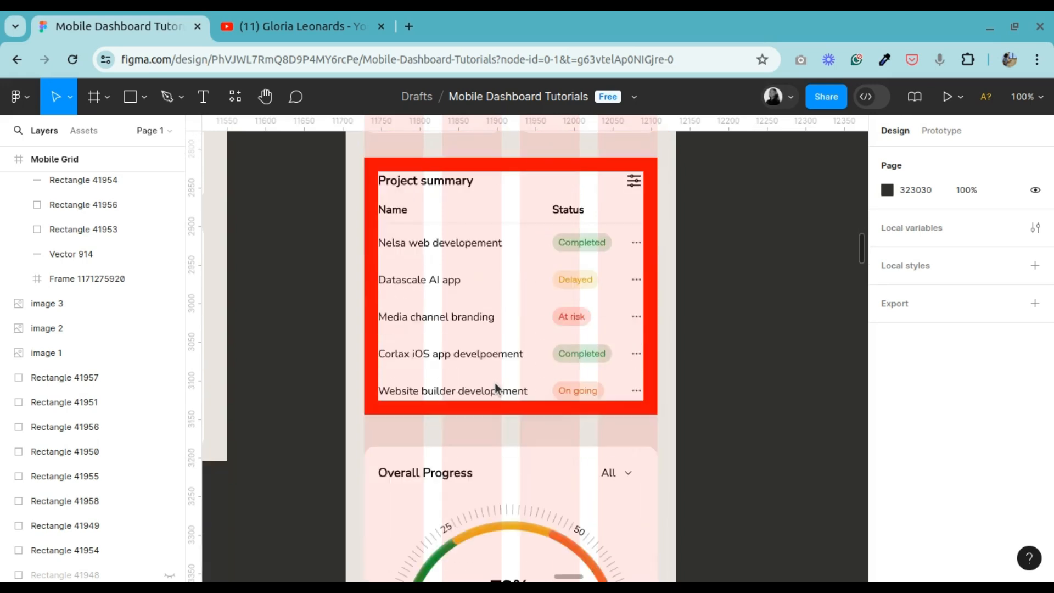
Compare the Project summary table on the desktop dashboard with its simplified version in the mobile frame.
left_click(265, 98)
left_click_drag(428, 278, 558, 315)
key("ctrl+minus")
left_click_drag(456, 296, 718, 360)
left_click_drag(466, 314, 598, 365)
key("ctrl+plus")
left_click_drag(415, 327, 407, 314)
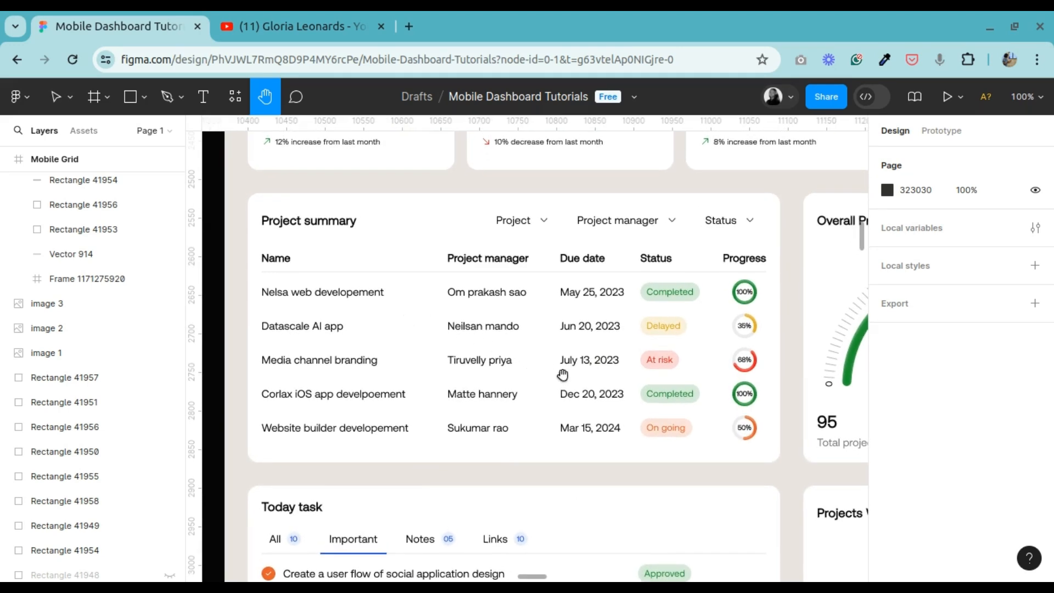
key("ctrl+minus")
left_click_drag(715, 400, 306, 335)
key("ctrl+plus")
left_click_drag(689, 435, 626, 374)
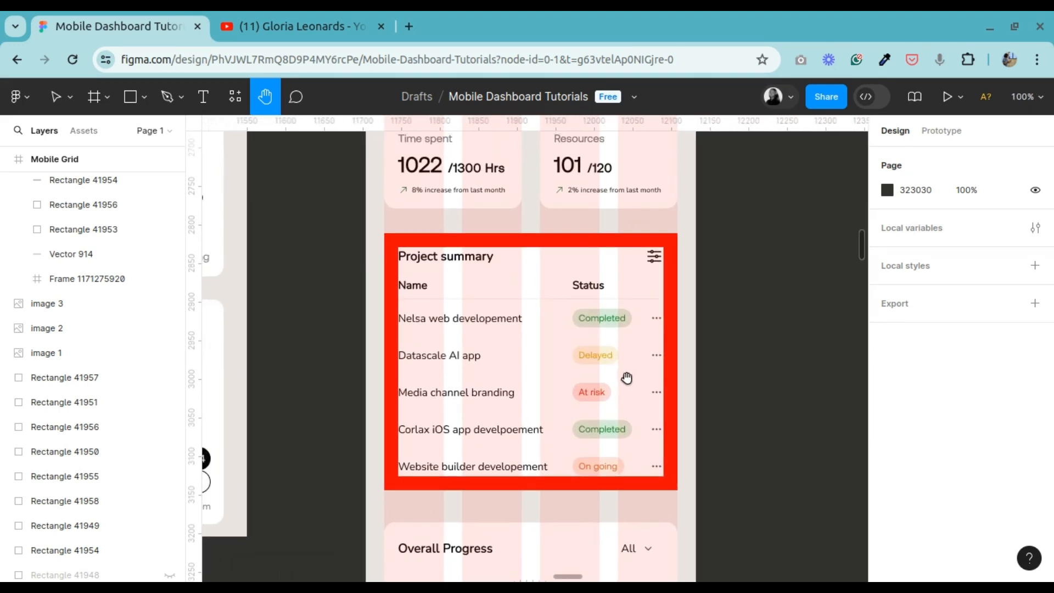
Check the thickness of the upper and right-hand red padding bars around the mobile Project summary table.
left_click(61, 110)
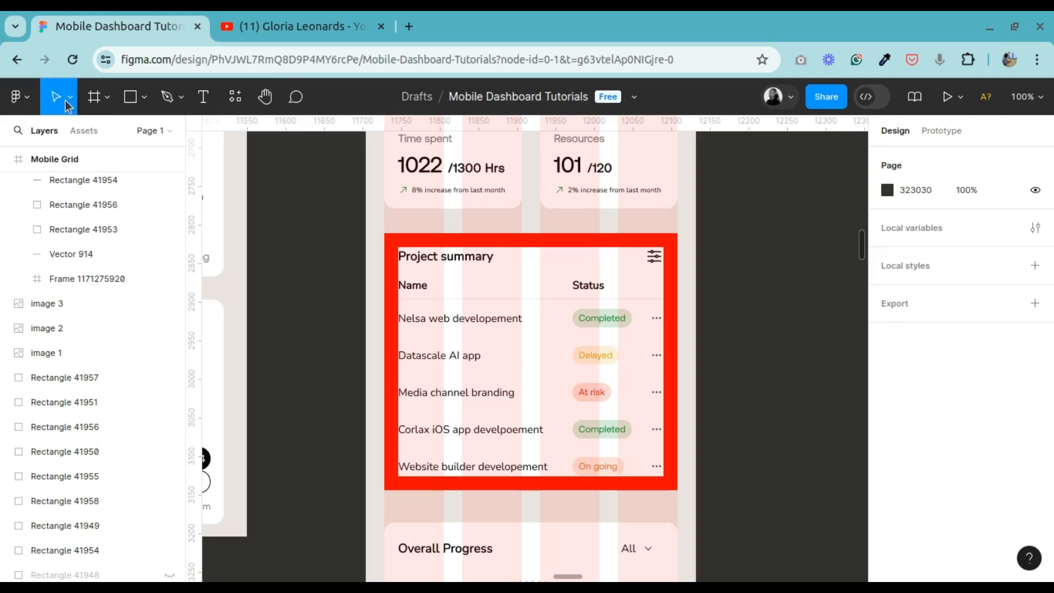
double_click(570, 245)
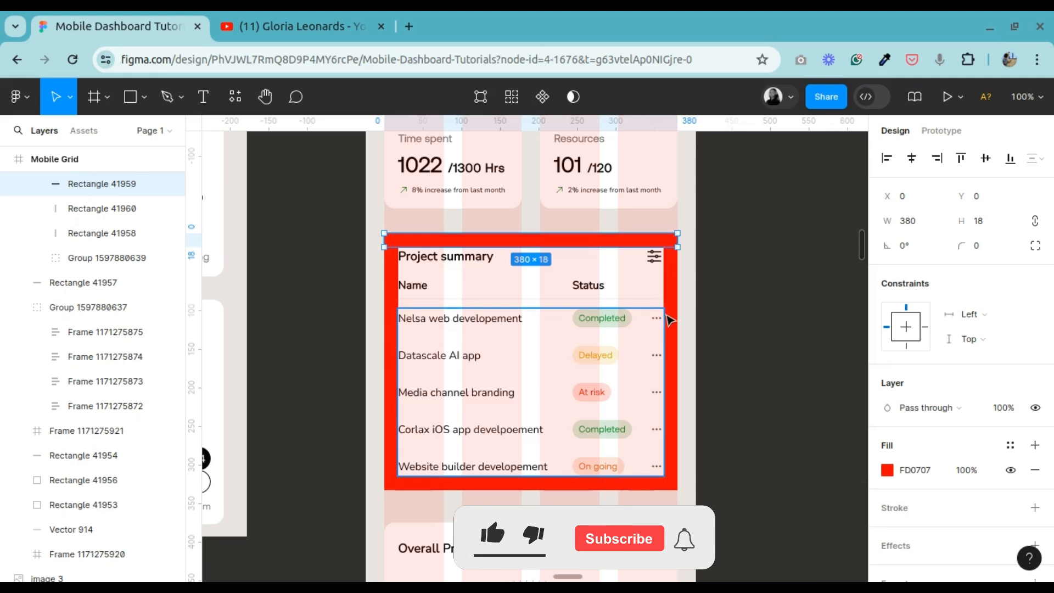
left_click(670, 318)
left_click(670, 301)
Examine the mobile layout from the overview cards down to the Project summary and Overall Progress sections.
scroll(674, 299, "up", 3)
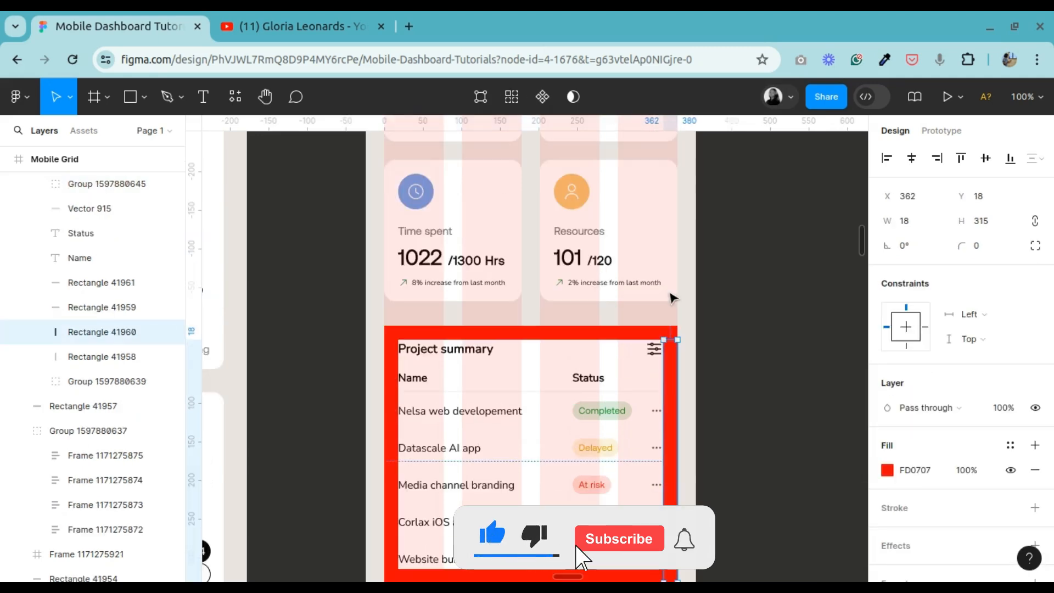
scroll(673, 298, "up", 3)
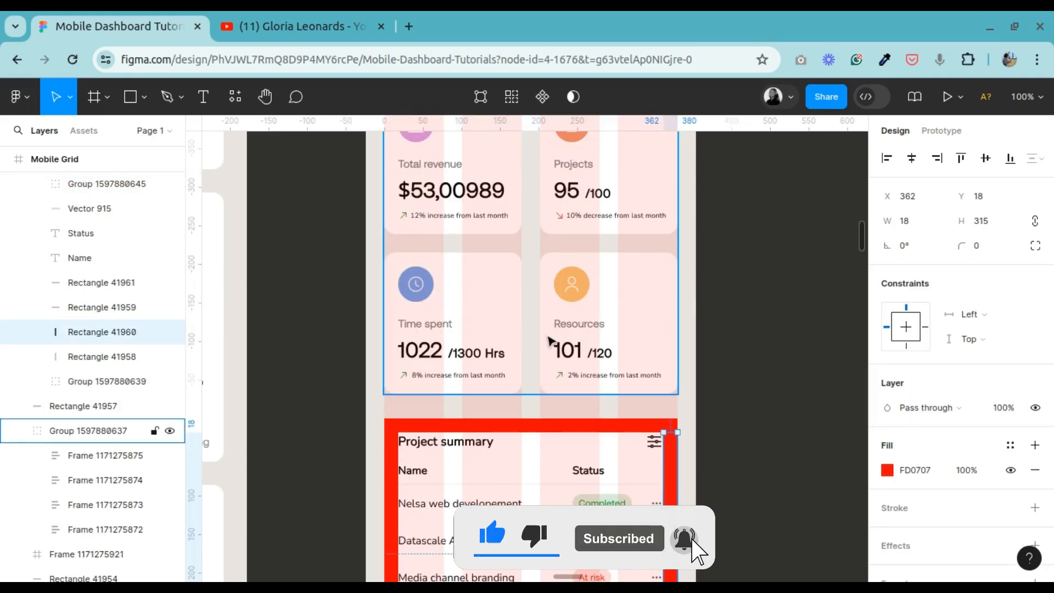
scroll(500, 341, "up", 6)
scroll(490, 330, "down", 6)
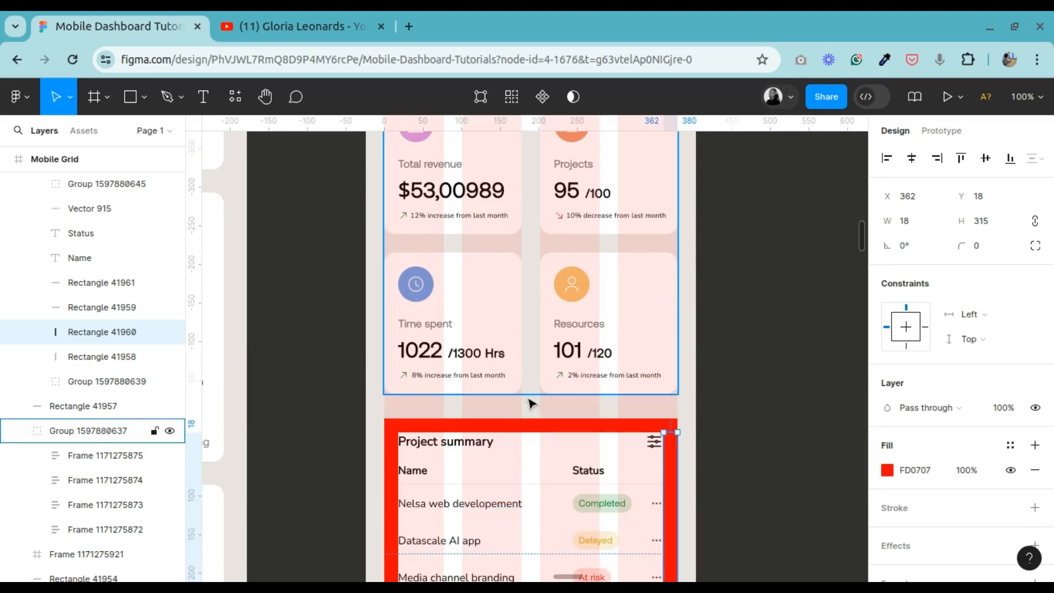
scroll(619, 377, "up", 6)
scroll(631, 384, "down", 6)
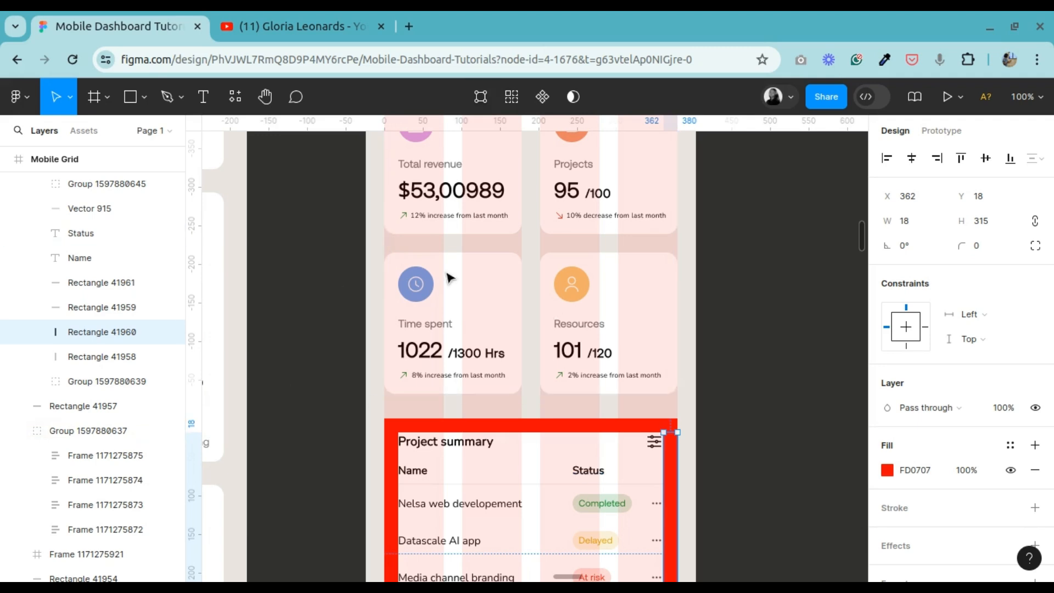
scroll(528, 459, "down", 8)
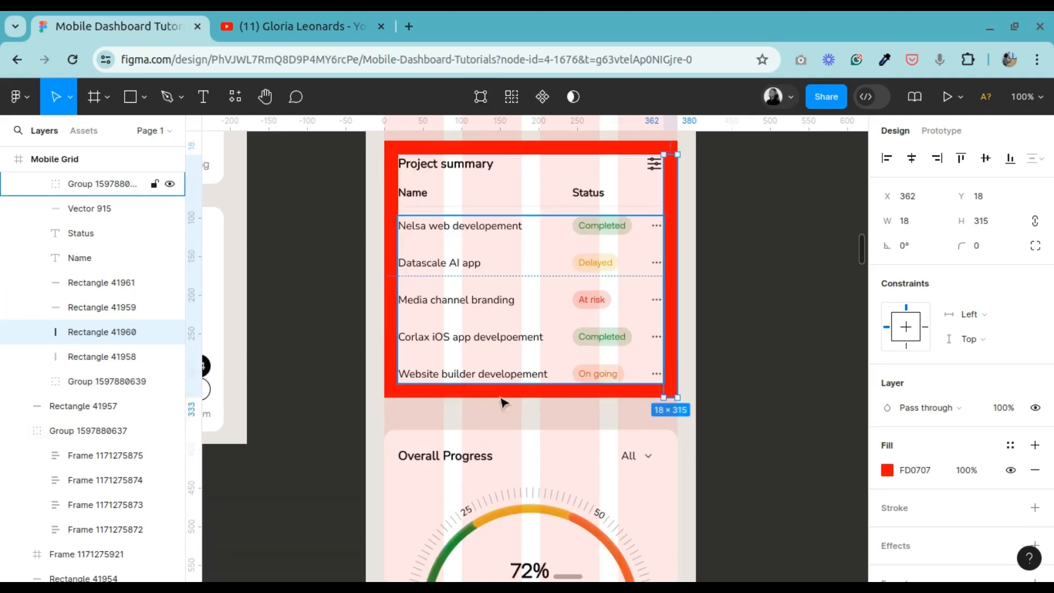
Compare the columns of the desktop Project summary table with the Name and Status columns kept in the mobile version.
scroll(483, 395, "up", 3)
left_click(266, 97)
left_click_drag(359, 313, 732, 345)
left_click_drag(467, 312, 765, 432)
left_click_drag(595, 353, 663, 356)
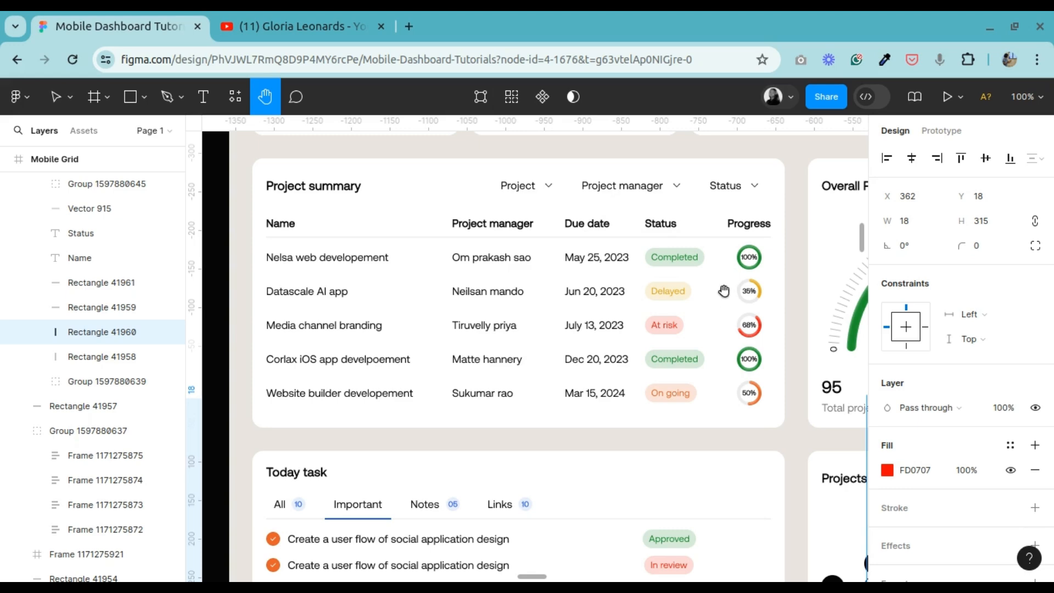
left_click_drag(772, 342, 260, 288)
left_click_drag(712, 382, 419, 310)
left_click_drag(598, 411, 560, 383)
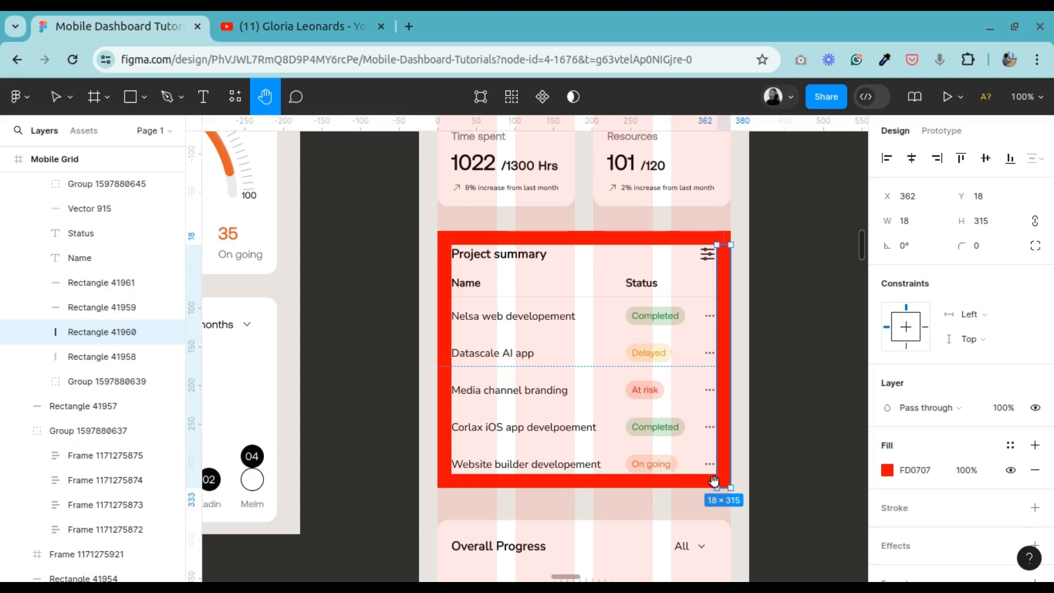
left_click_drag(537, 376, 611, 388)
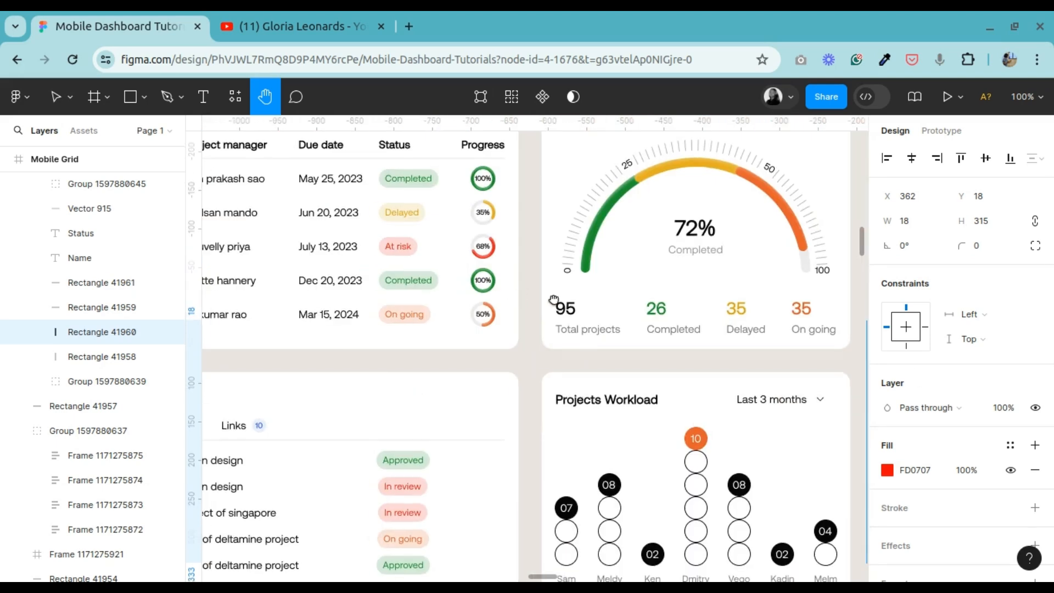
left_click_drag(457, 287, 750, 343)
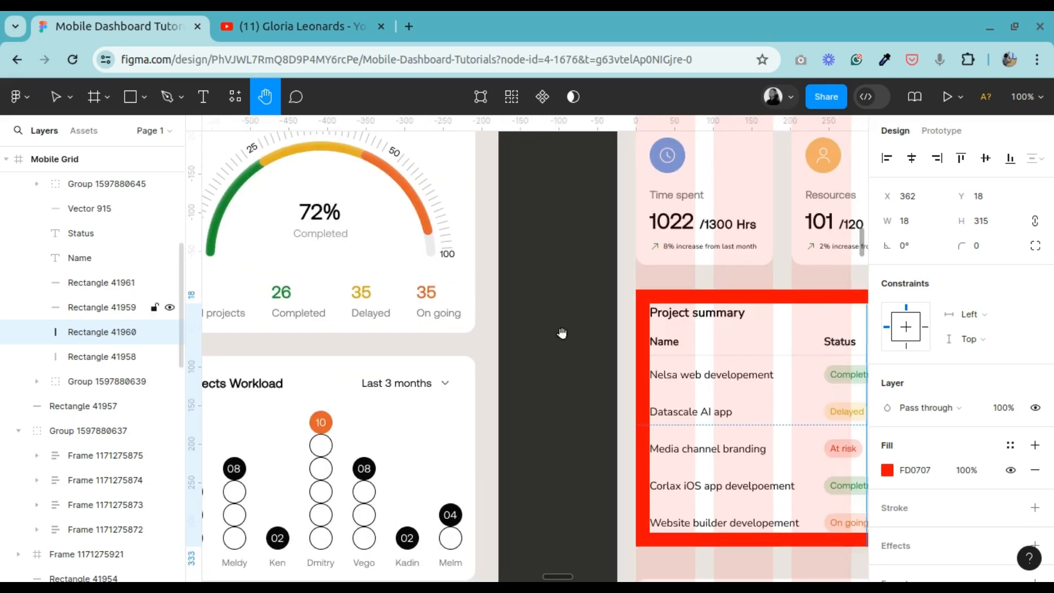
left_click_drag(687, 368, 522, 296)
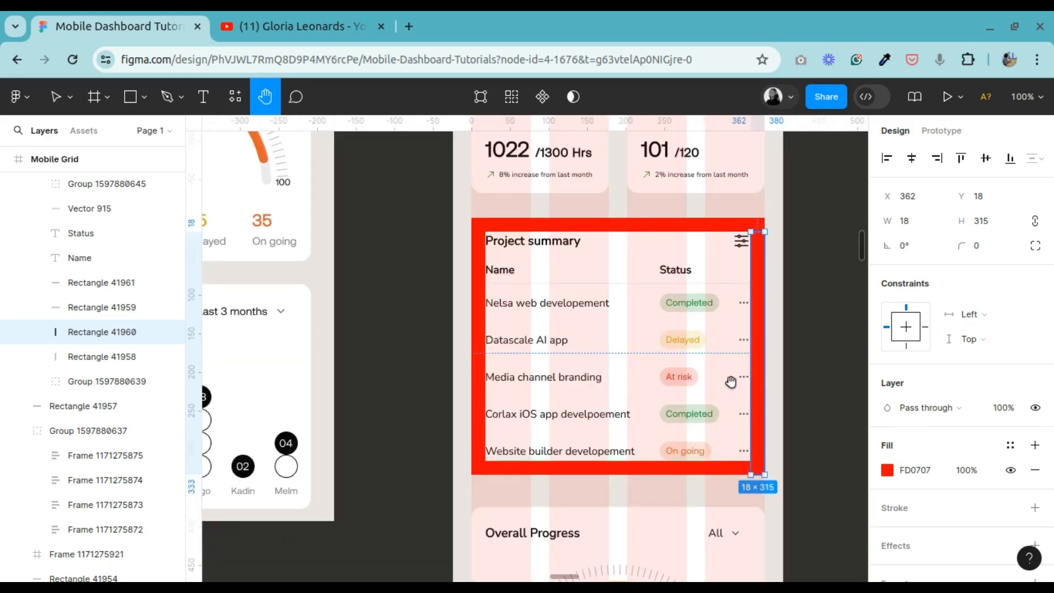
left_click_drag(737, 341, 714, 332)
Check the desktop table's Project manager, Due date and Progress columns against the three-dot menus on the mobile table's rows.
left_click_drag(473, 313, 997, 390)
left_click_drag(415, 274, 749, 323)
left_click_drag(593, 316, 547, 325)
left_click_drag(470, 259, 501, 266)
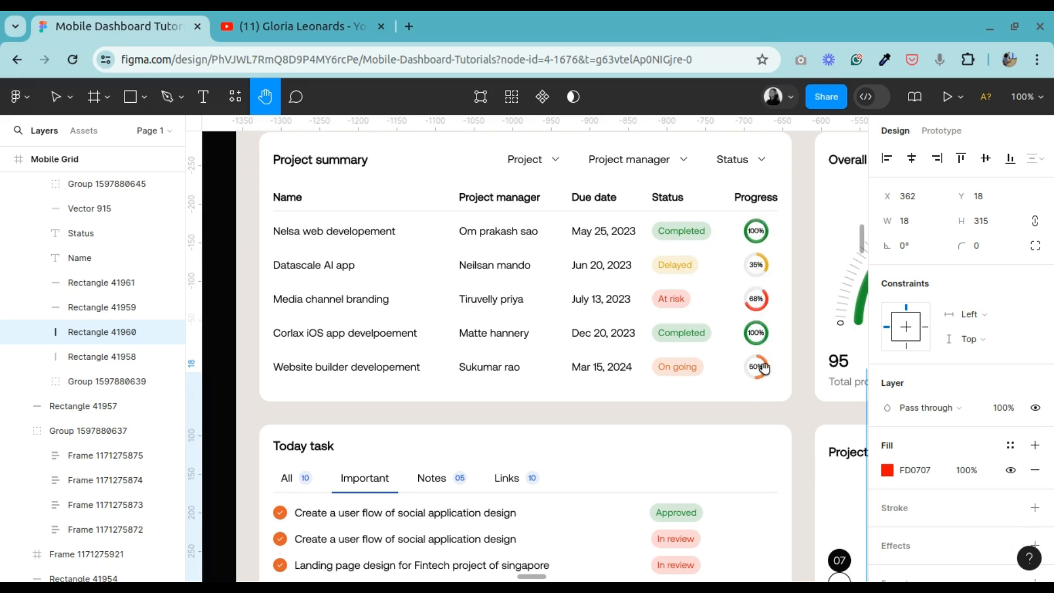
left_click_drag(748, 341, 214, 271)
left_click_drag(548, 390, 317, 263)
left_click_drag(744, 343, 621, 322)
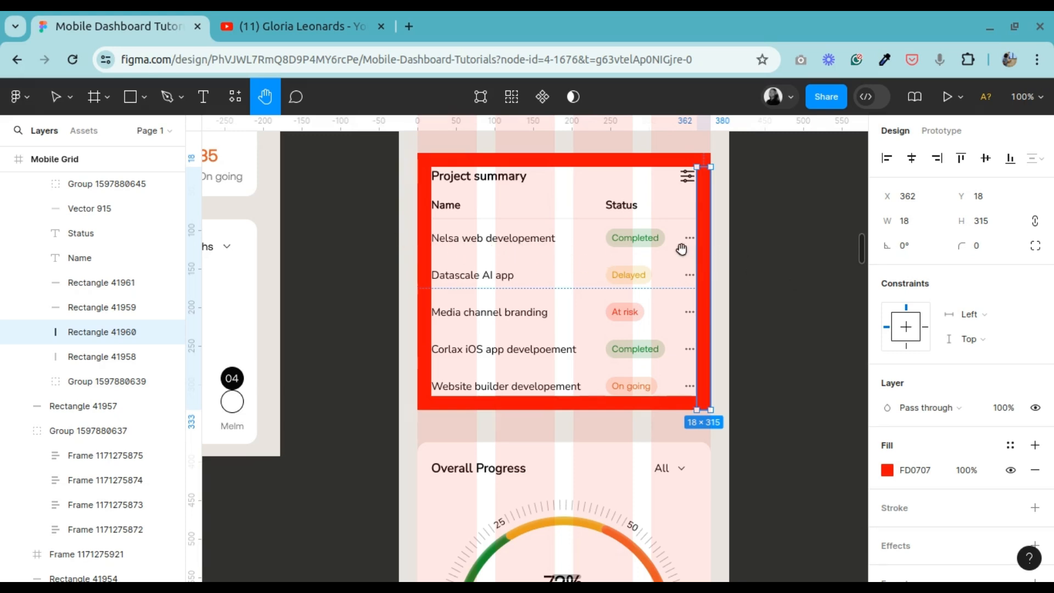
left_click_drag(723, 283, 695, 305)
Examine the Dashboard Home Screen mockup whose pop-up holds the Project manager, Due Date and Progress columns.
scroll(695, 304, "down", 10)
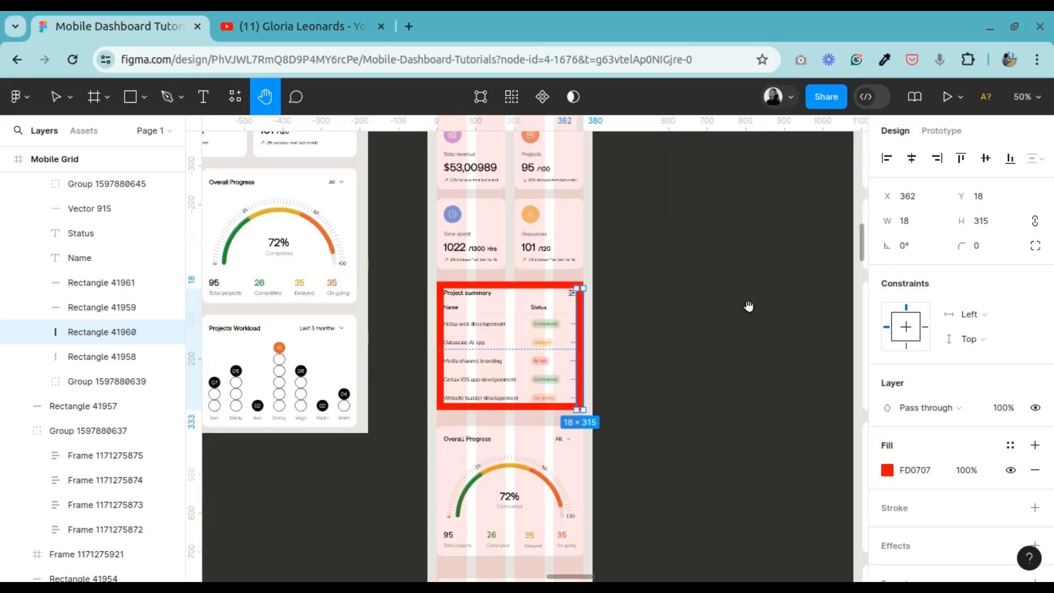
scroll(753, 326, "up", 10)
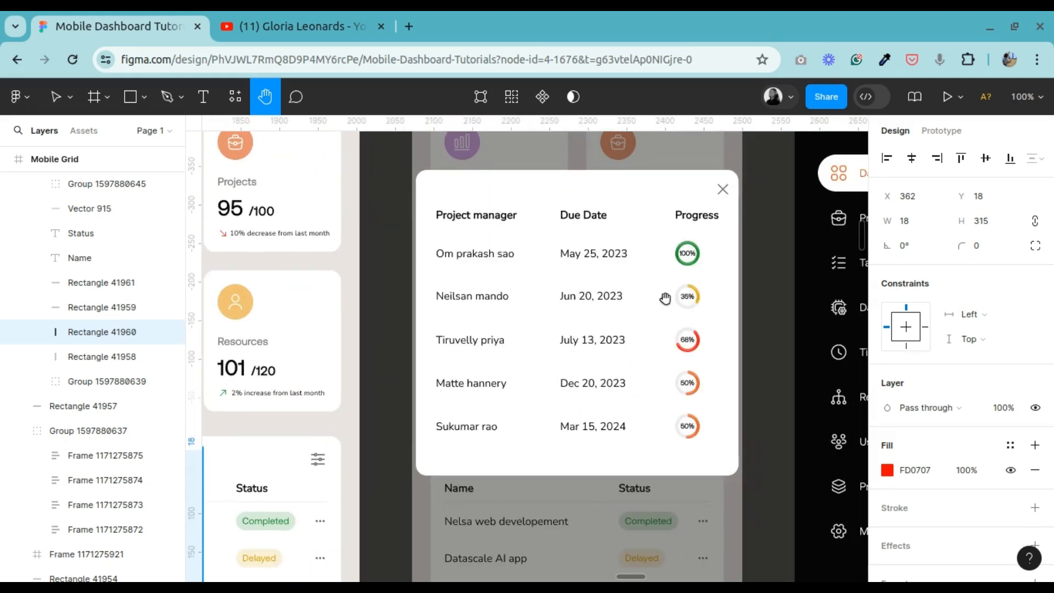
scroll(725, 362, "down", 4)
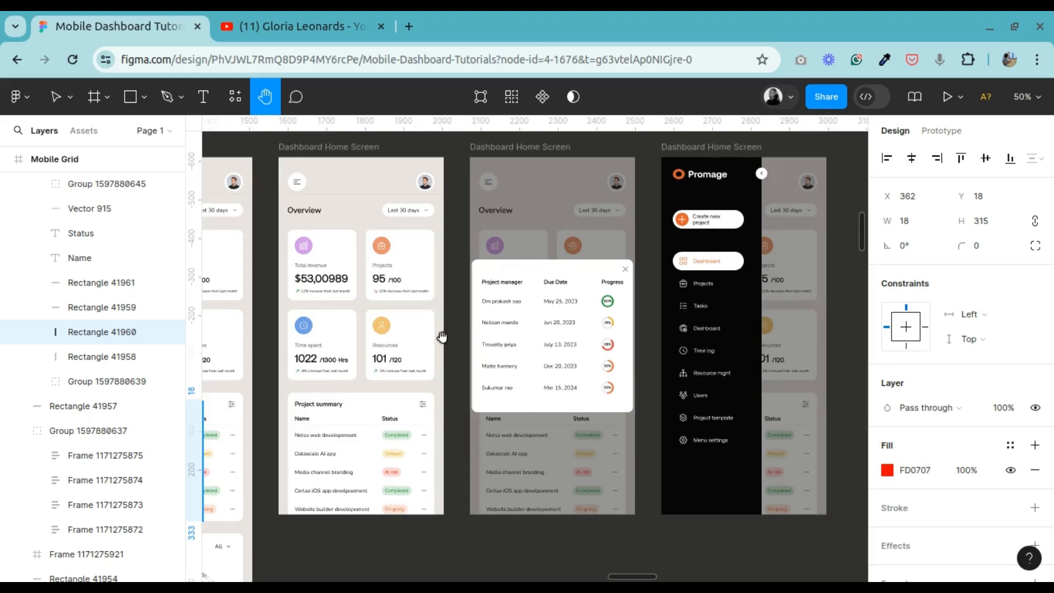
scroll(548, 316, "up", 2)
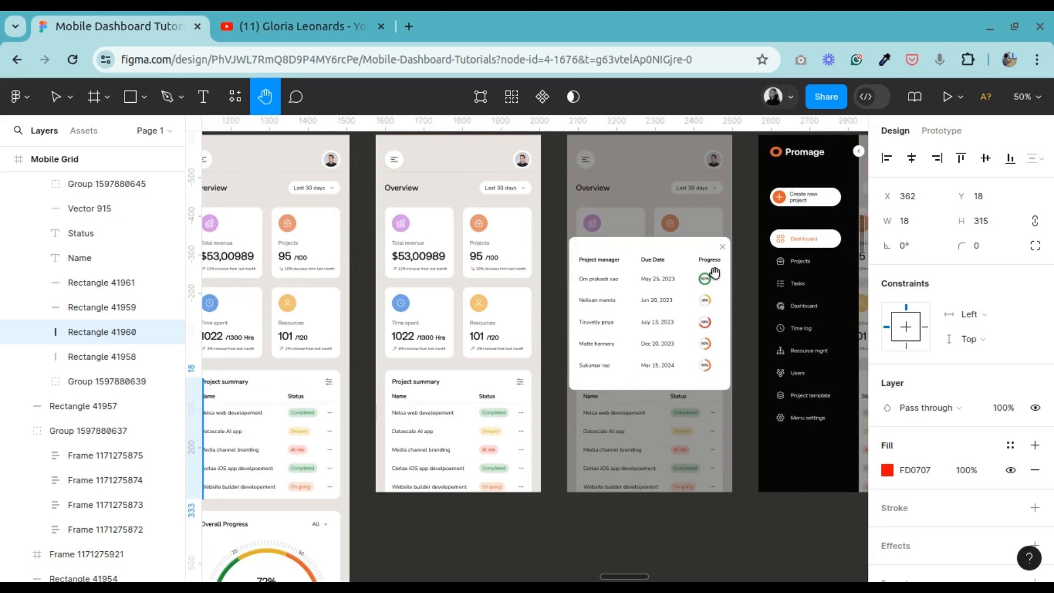
left_click_drag(695, 328, 683, 326)
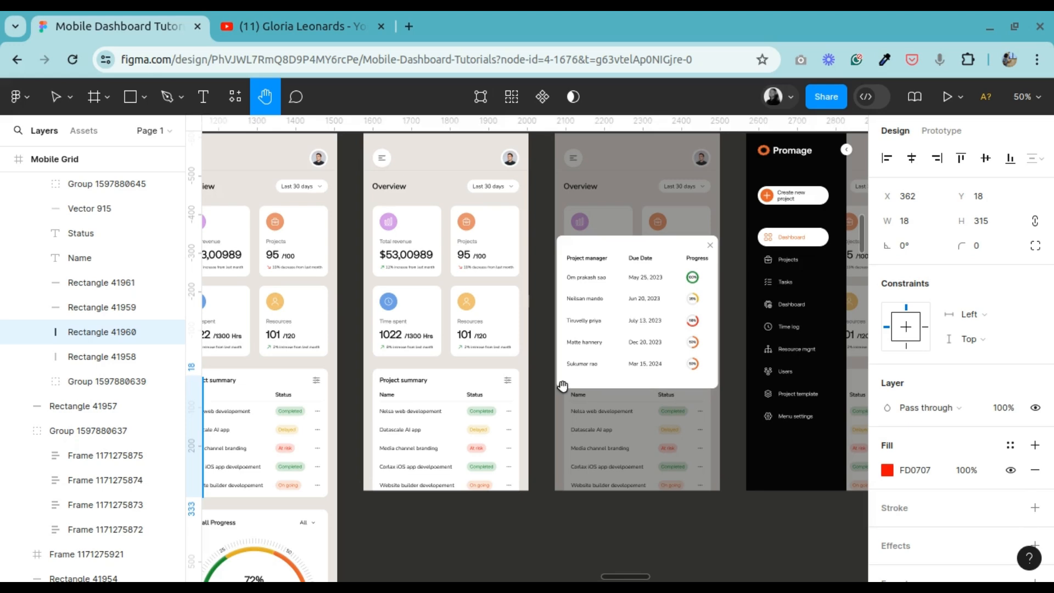
Compare the desktop table's Project, Project manager and Status filters with the single filter icon in the mobile Project summary.
left_click_drag(470, 362, 826, 368)
key("ctrl+minus")
left_click_drag(358, 384, 496, 353)
key("ctrl+plus")
key("ctrl+plus")
left_click_drag(470, 427, 595, 397)
left_click_drag(596, 442, 597, 417)
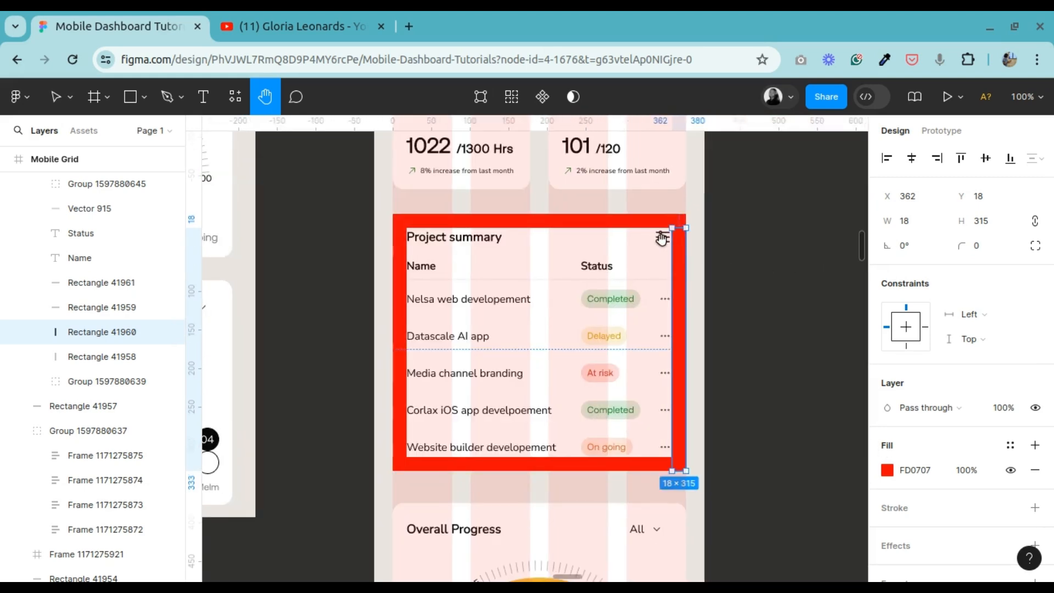
left_click_drag(437, 270, 840, 279)
key("ctrl+minus")
left_click_drag(348, 278, 614, 338)
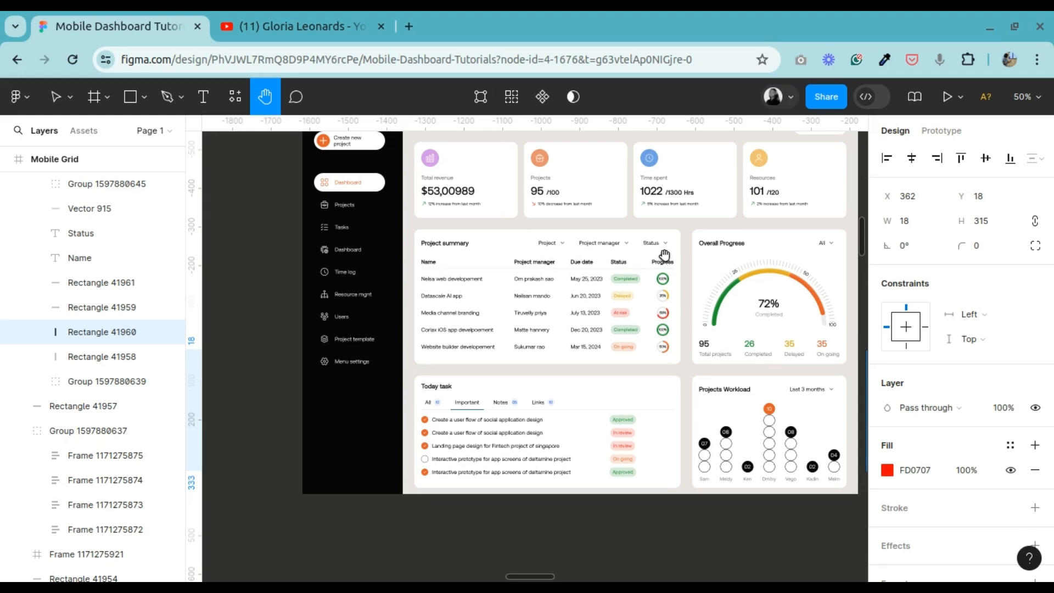
scroll(657, 255, "right", 10)
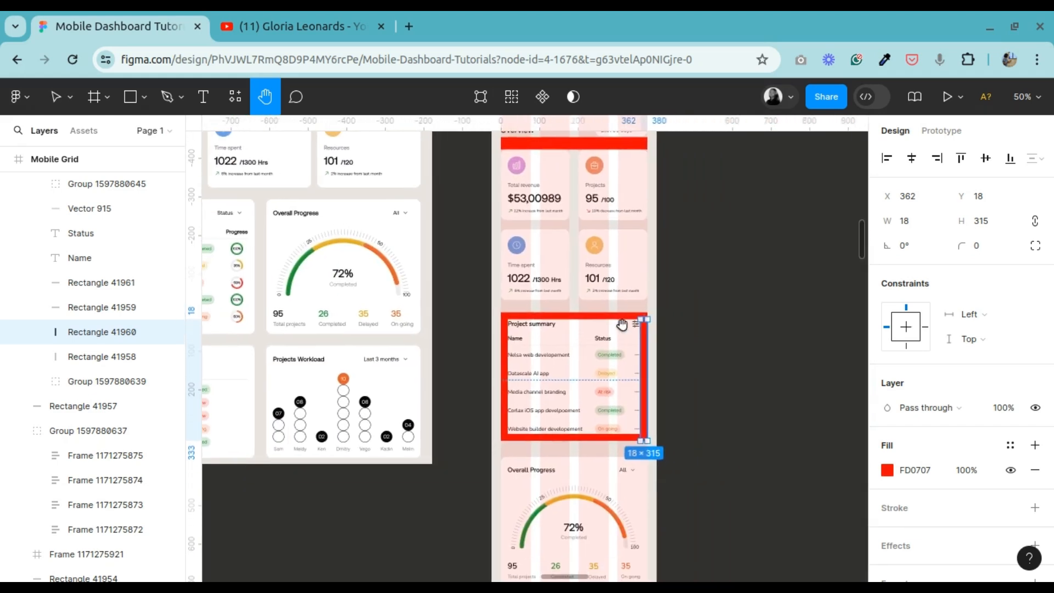
scroll(622, 324, "up", 5, "ctrl")
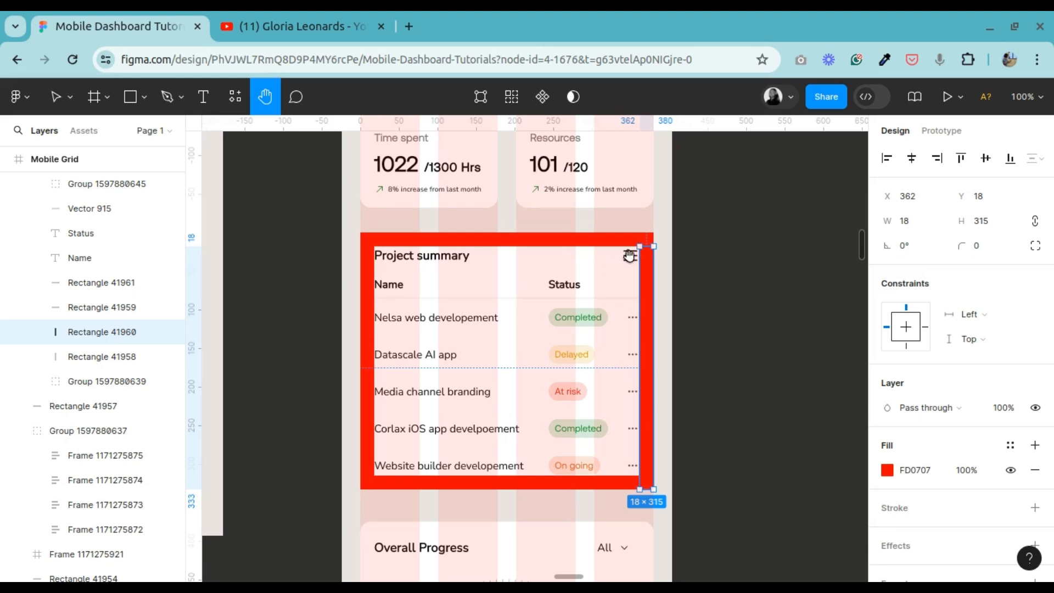
scroll(749, 352, "left", 10)
scroll(749, 352, "left", 7)
scroll(749, 351, "up", 3)
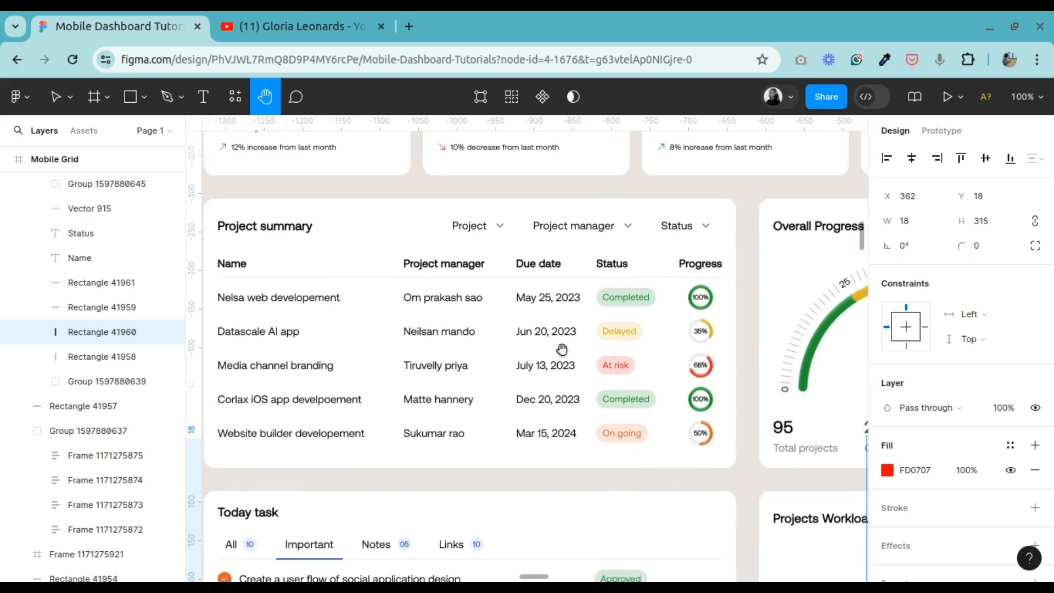
scroll(719, 299, "right", 14)
scroll(719, 300, "down", 6)
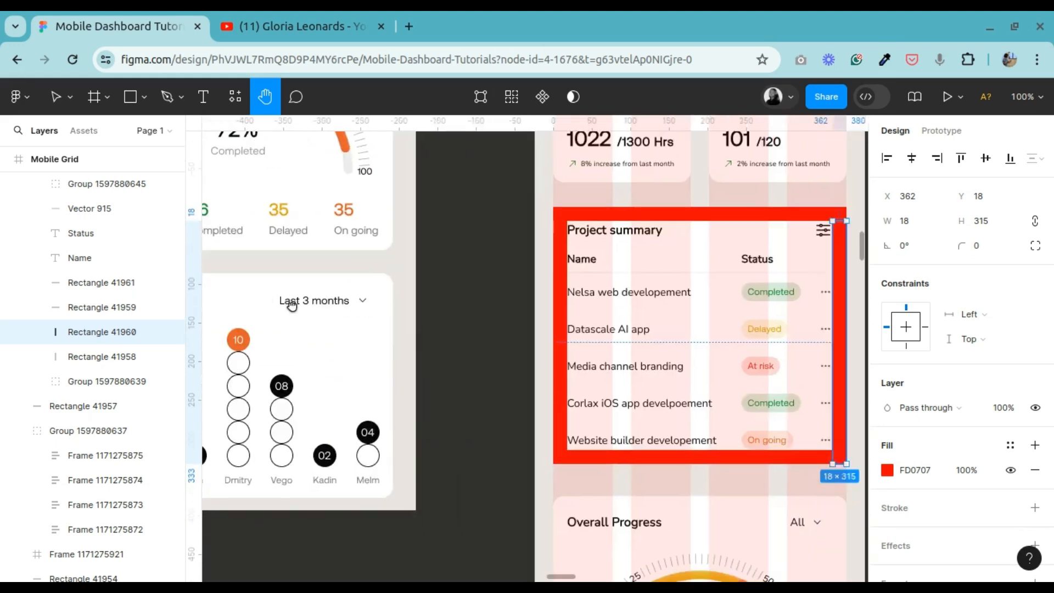
Review the Mobile Grid frame from its header and overview cards down to the Project summary table.
scroll(575, 356, "up", 2)
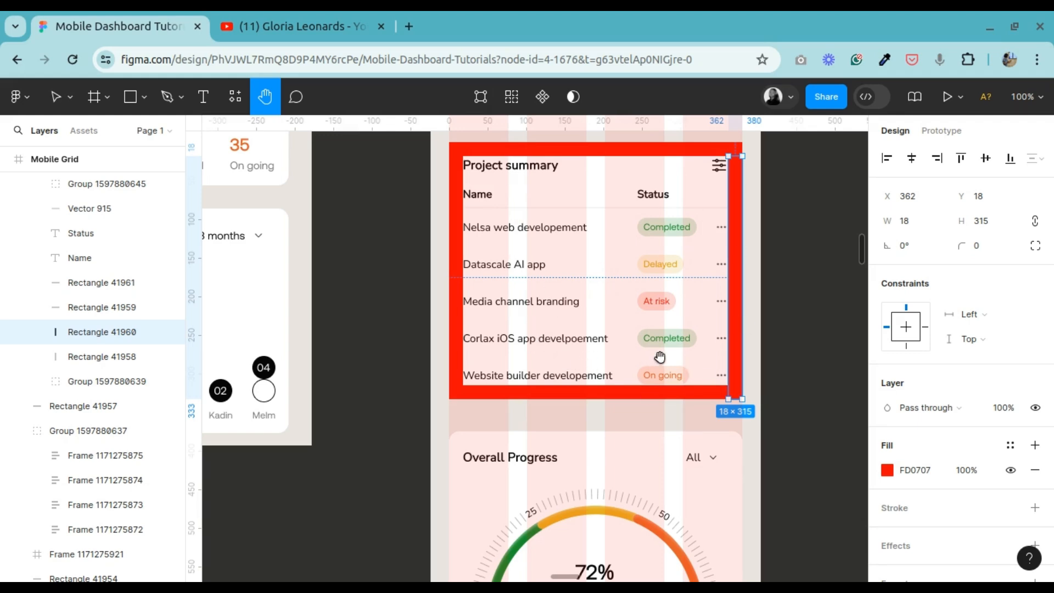
key("minus")
scroll(634, 445, "down", 2)
scroll(650, 438, "up", 10)
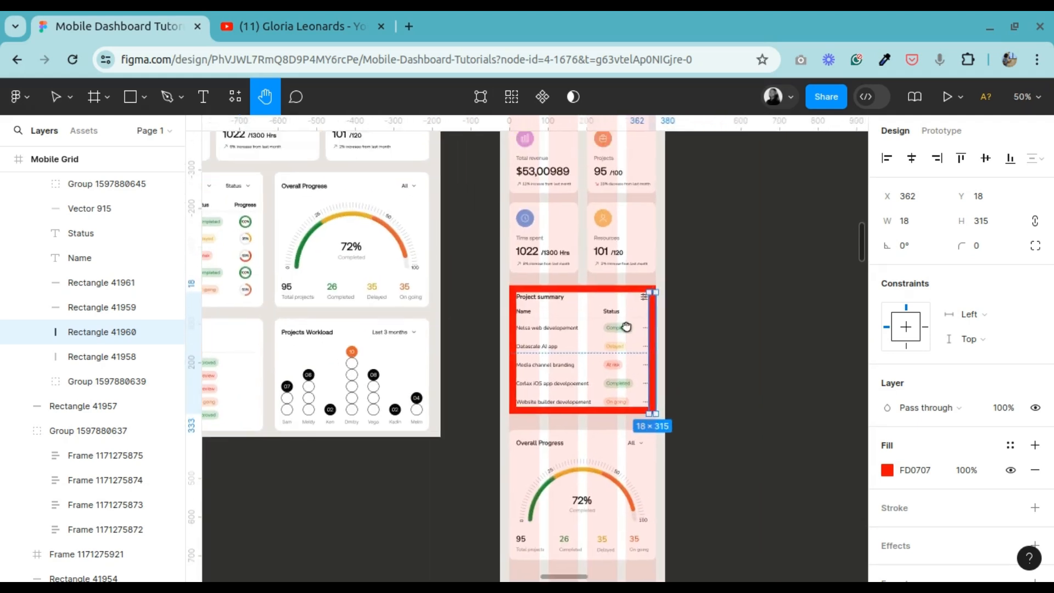
key("plus")
left_click_drag(685, 308, 619, 348)
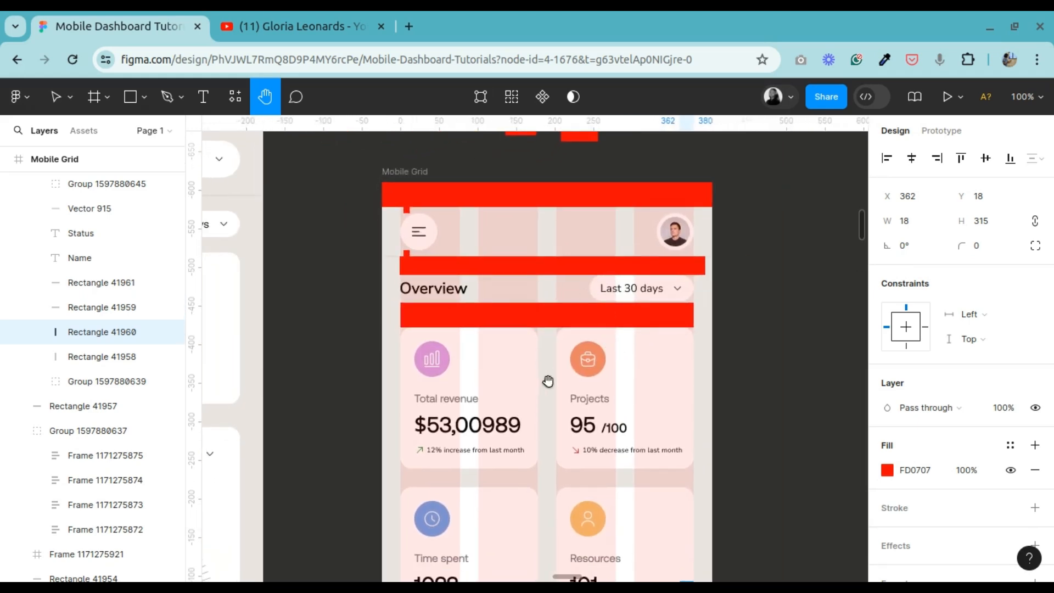
scroll(548, 379, "down", 5)
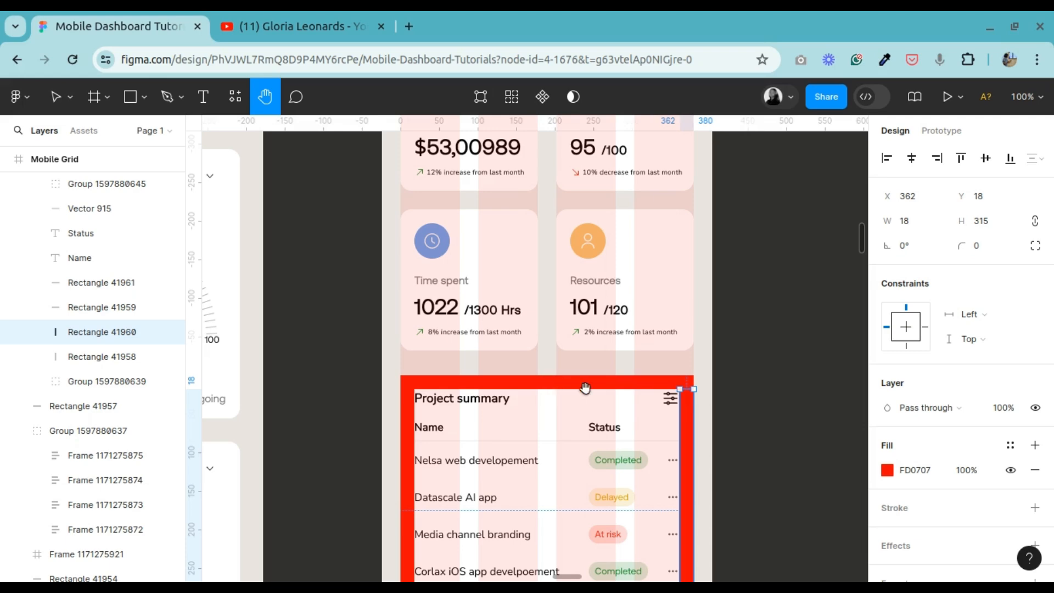
key("minus")
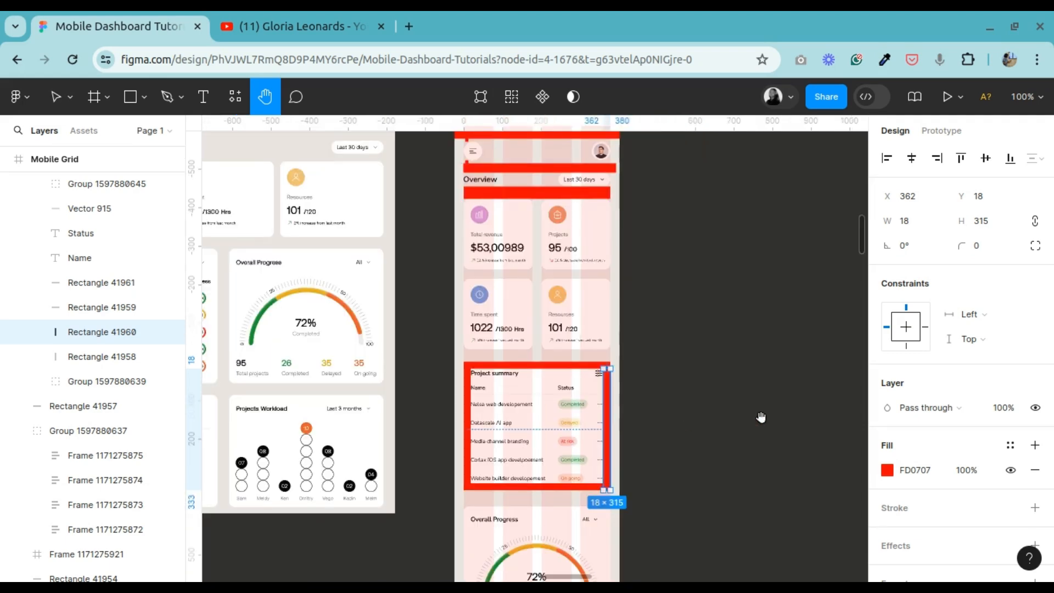
Compare the desktop Overall Progress and Projects Workload cards with the order in which they are stacked in the mobile frame.
left_click_drag(538, 473, 575, 396)
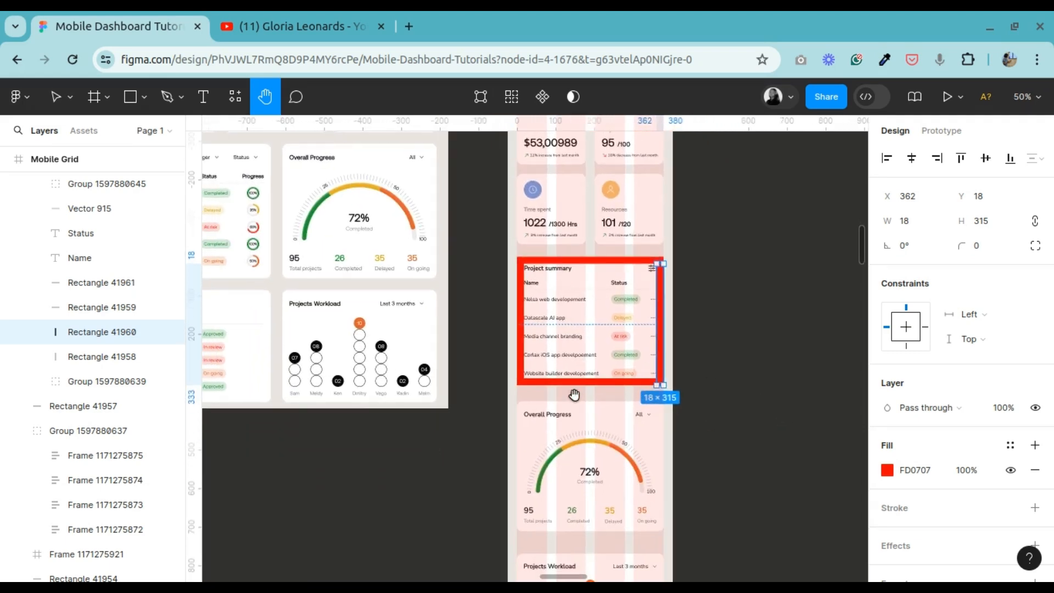
key("plus")
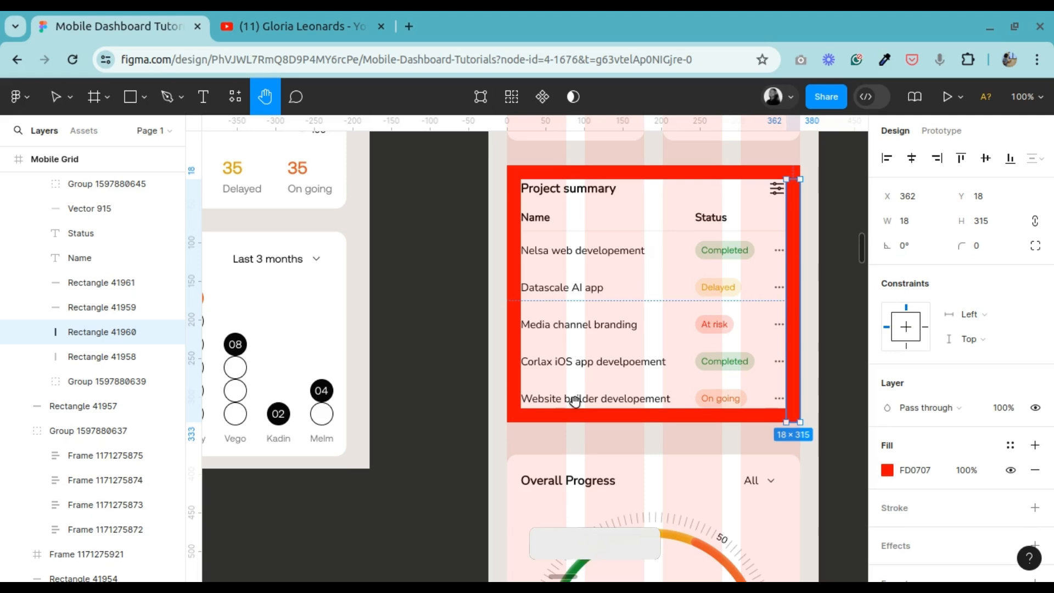
key("minus")
scroll(632, 448, "left", 4)
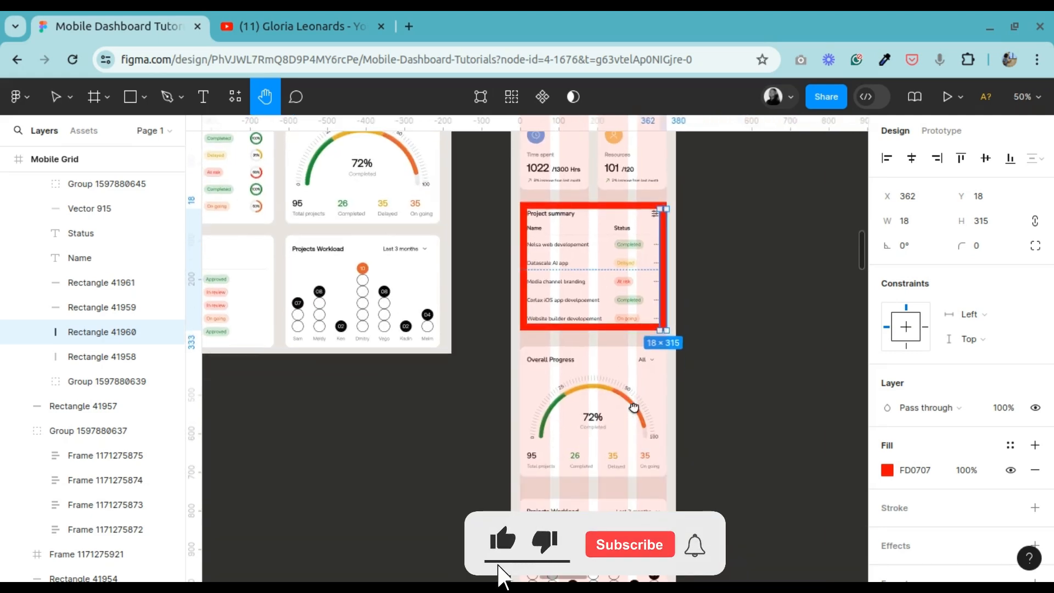
scroll(590, 452, "left", 5)
scroll(589, 452, "up", 3)
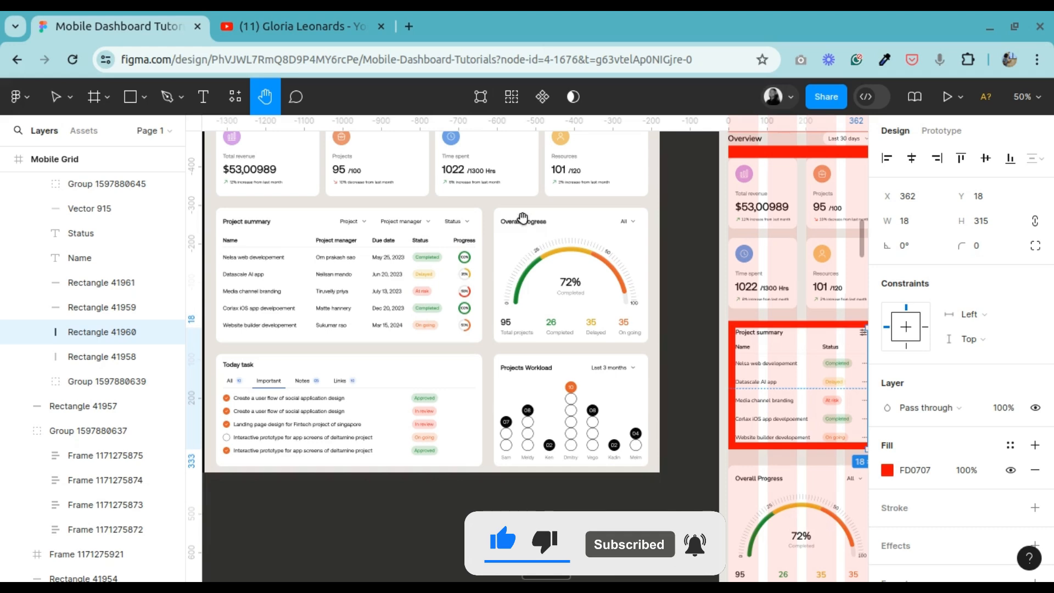
scroll(547, 251, "down", 3)
scroll(547, 252, "right", 3)
scroll(546, 252, "left", 2)
scroll(547, 251, "up", 2)
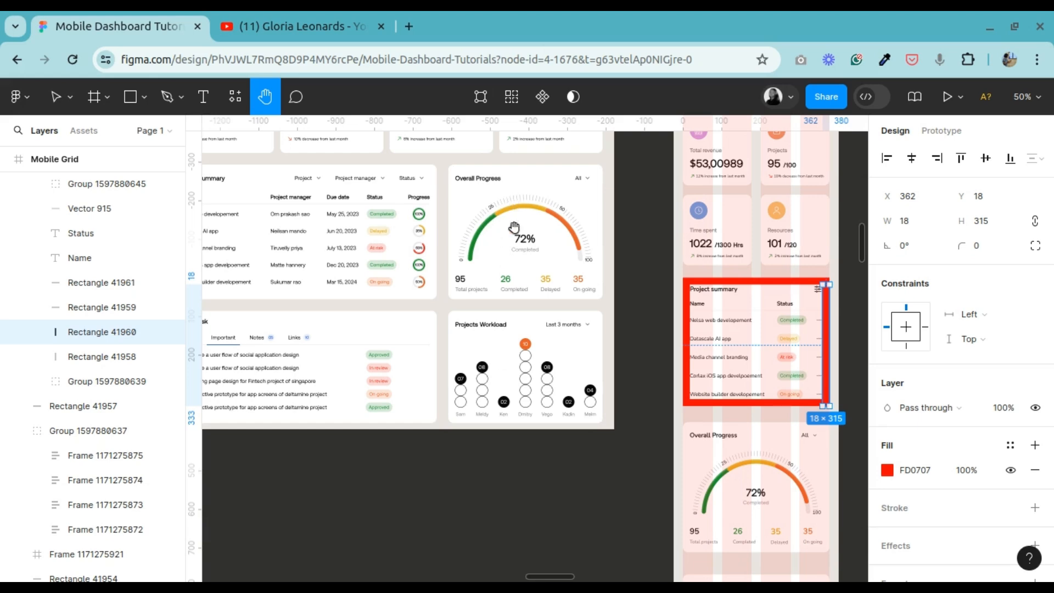
left_click_drag(779, 510, 725, 473)
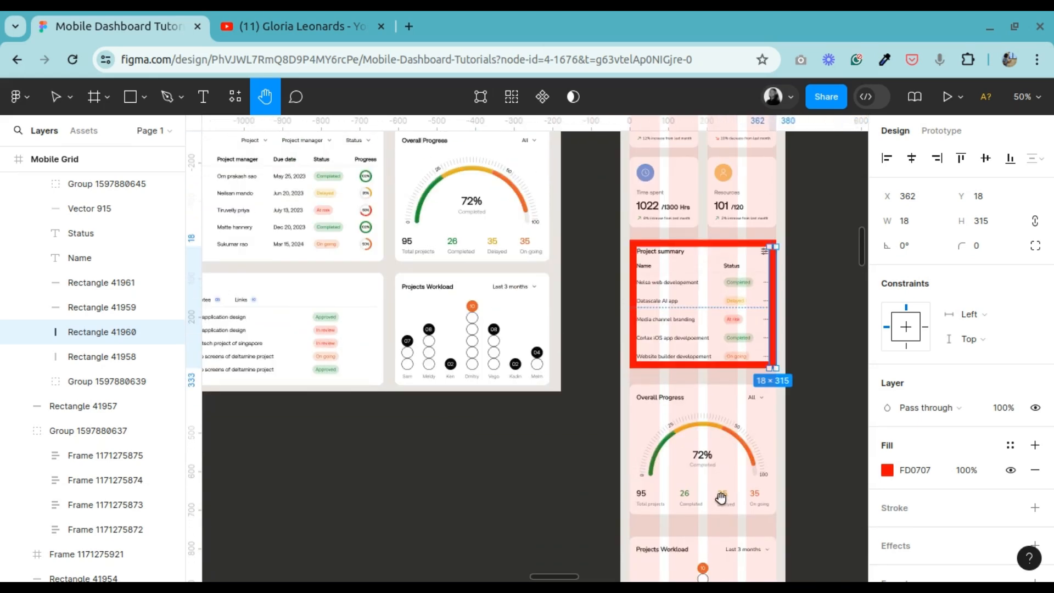
scroll(723, 497, "up", 5)
Inspect the mobile Overall Progress and Projects Workload cards up close against the layout grid.
left_click_drag(705, 410, 523, 389)
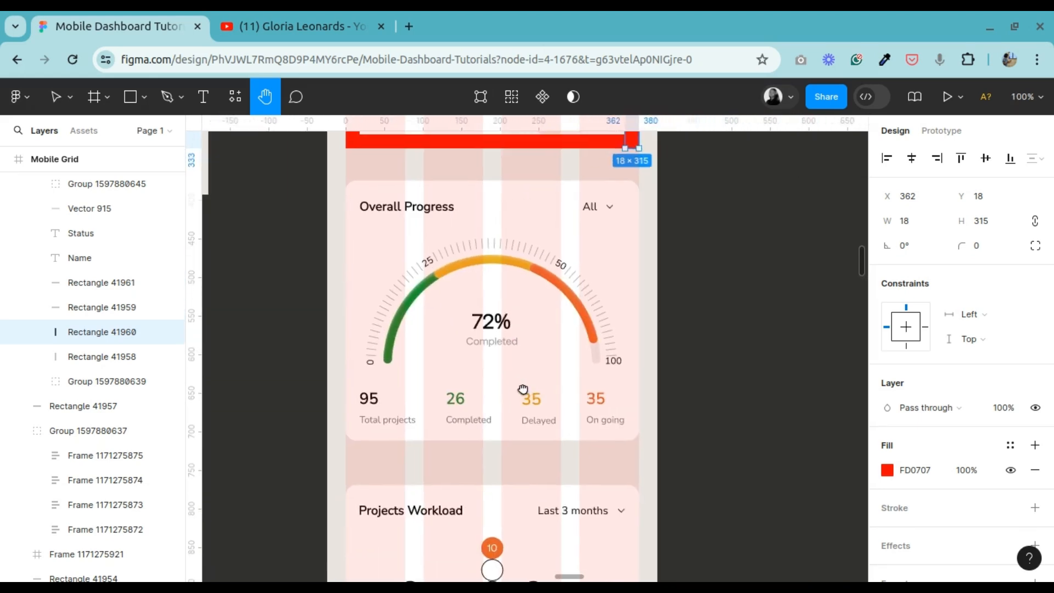
left_click_drag(501, 496, 536, 566)
left_click_drag(571, 468, 587, 148)
Compare the desktop Today task card with its narrower version below Projects Workload in the mobile frame.
left_click_drag(569, 354, 566, 187)
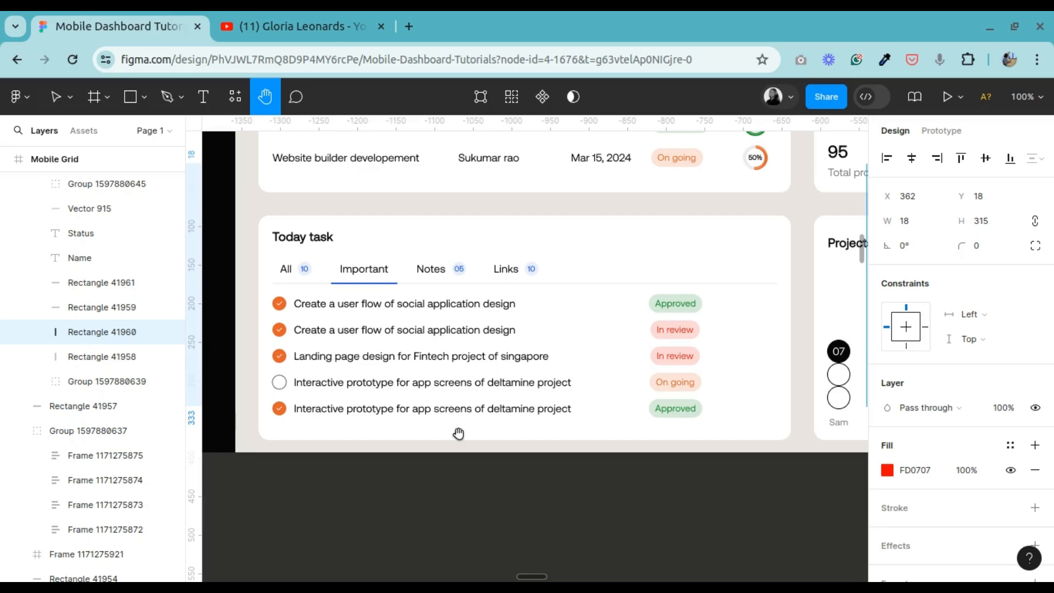
left_click_drag(734, 426, 249, 346)
left_click_drag(571, 449, 177, 173)
left_click_drag(511, 395, 450, 126)
left_click_drag(492, 428, 521, 318)
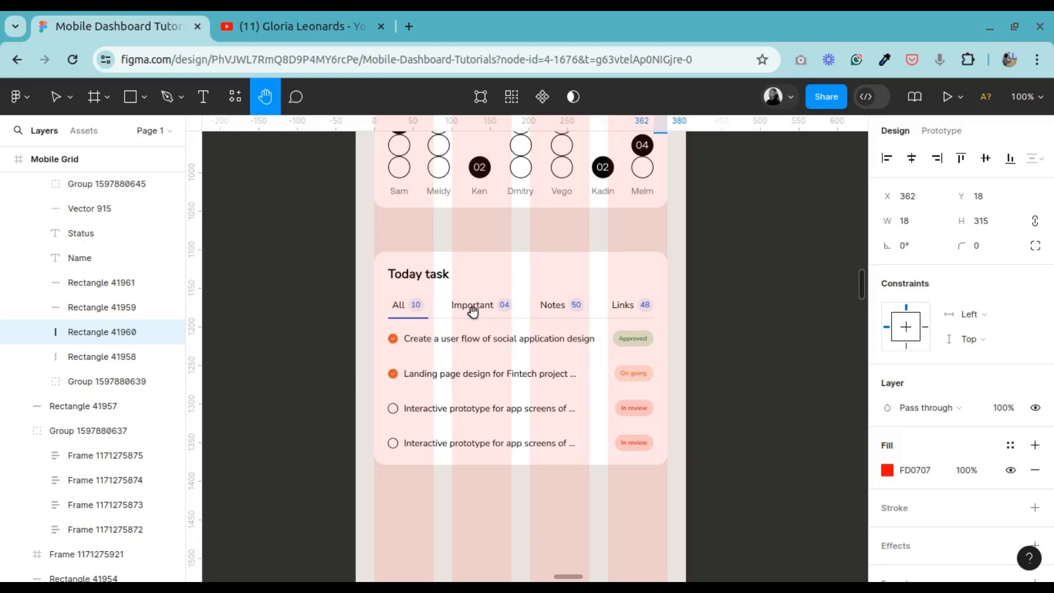
Examine the tabs and shortened task names of the mobile Today task card, and select the card's frame.
scroll(472, 311, "up", 5)
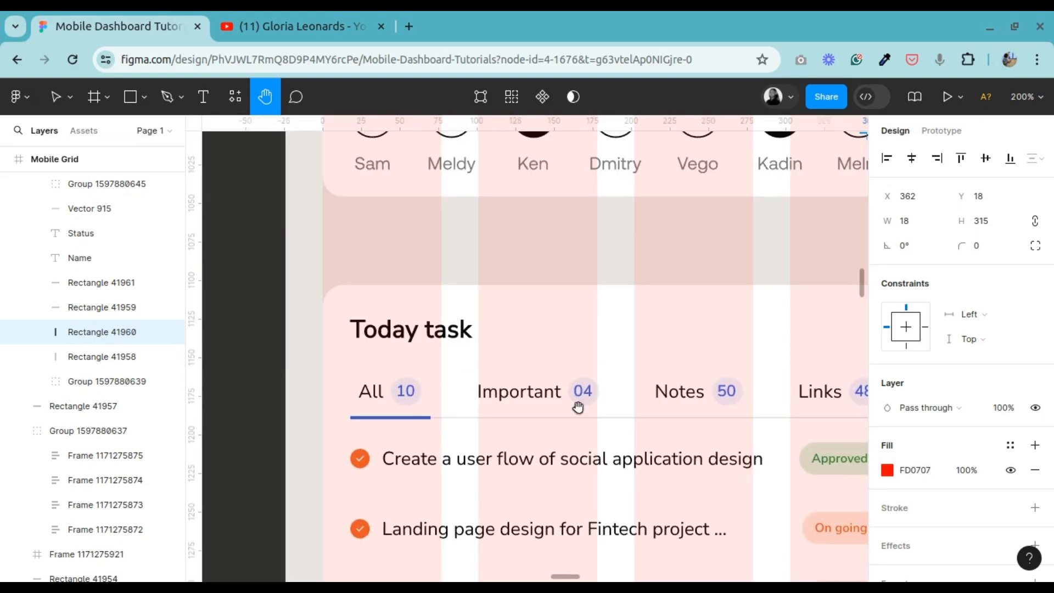
left_click_drag(681, 407, 644, 278)
left_click_drag(619, 440, 634, 357)
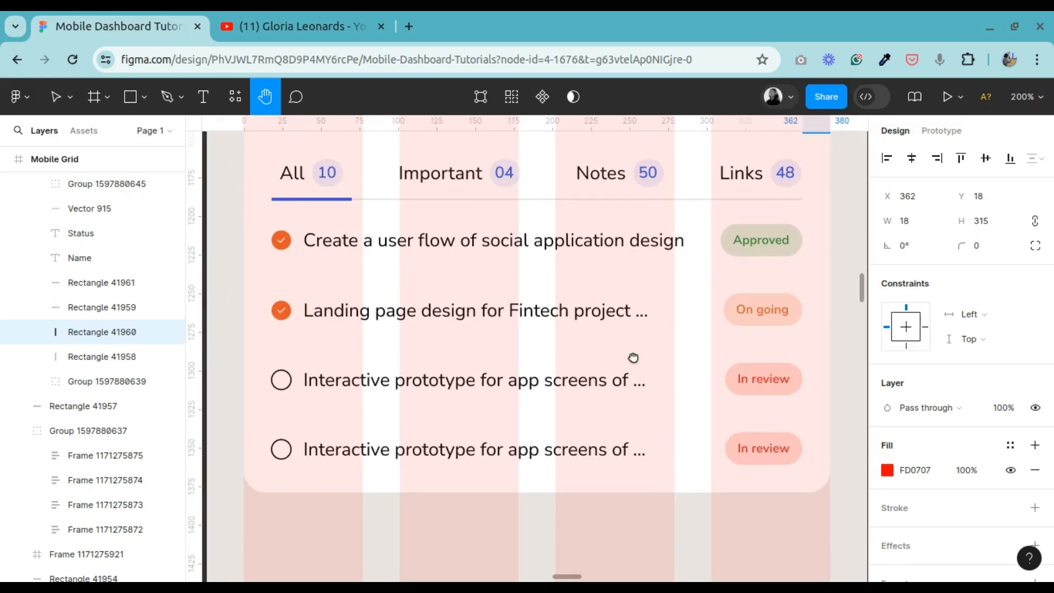
key("v")
left_click(361, 241)
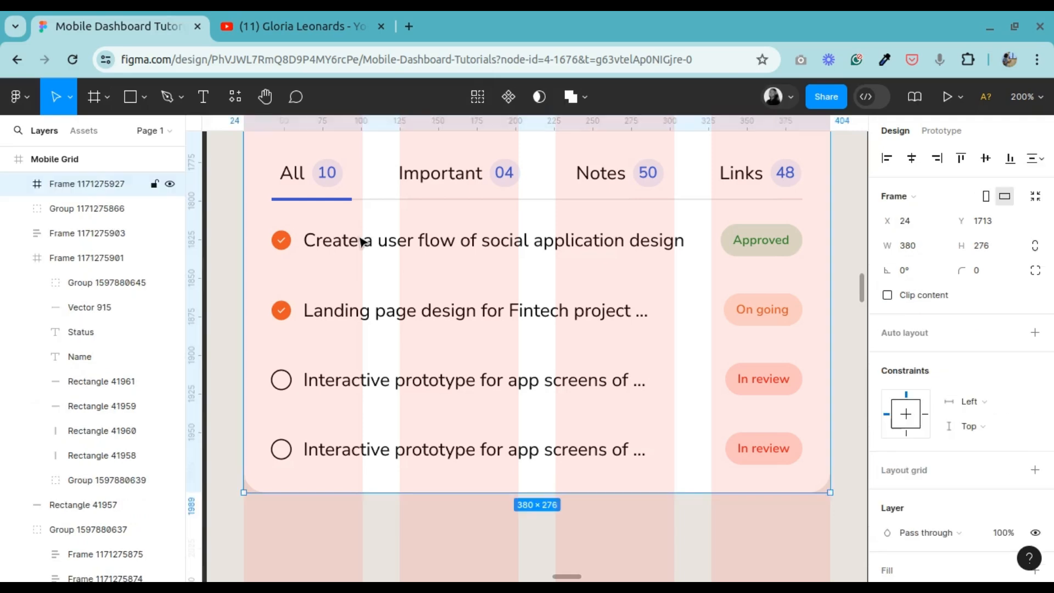
Inspect the text settings of the first task name and its Approved status label in the mobile Today task card.
double_click(361, 241)
double_click(361, 241)
double_click(361, 242)
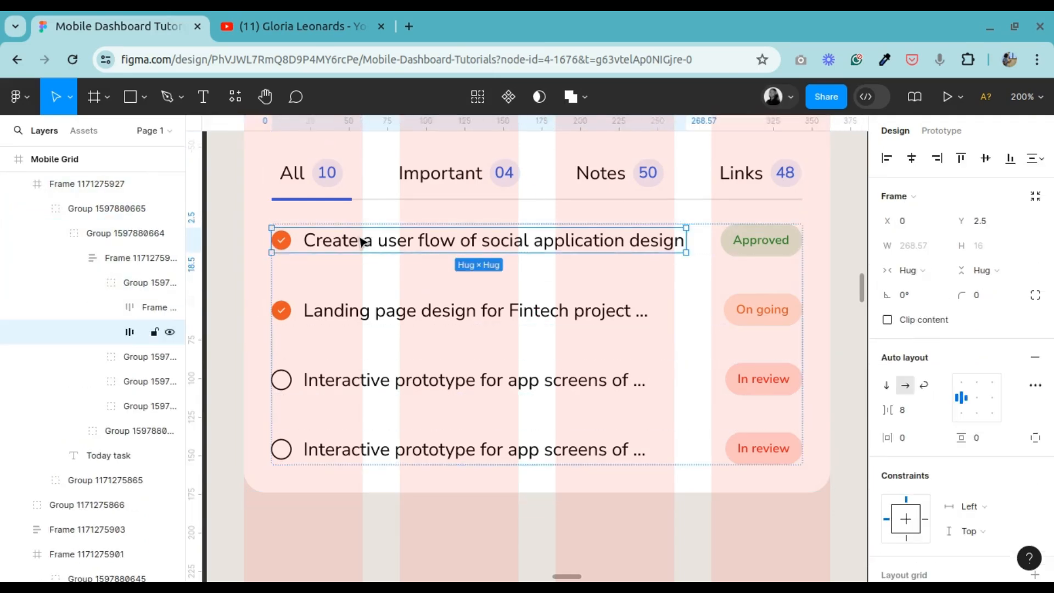
double_click(361, 242)
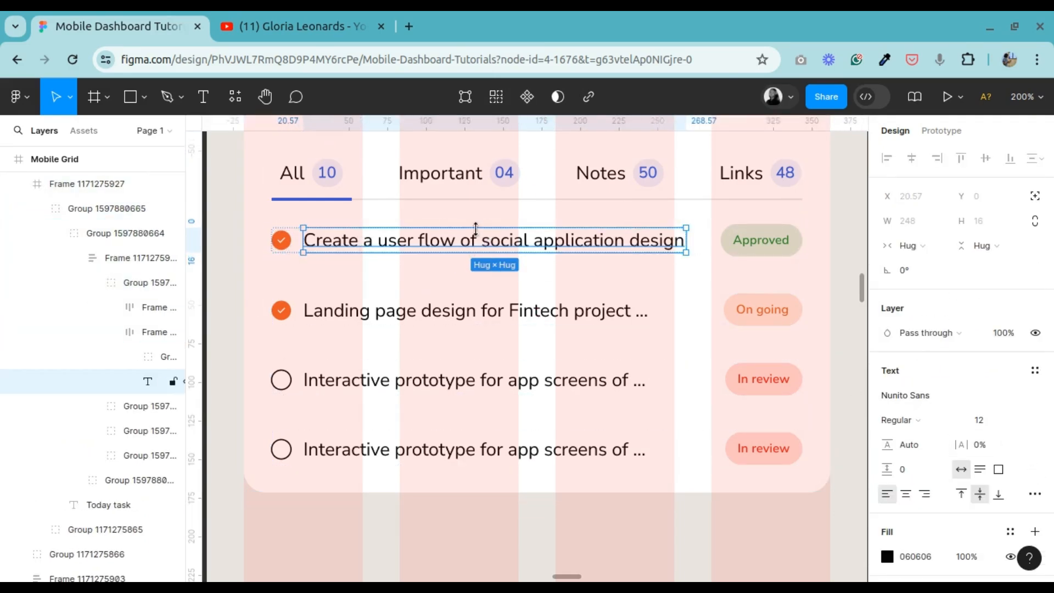
left_click(764, 242)
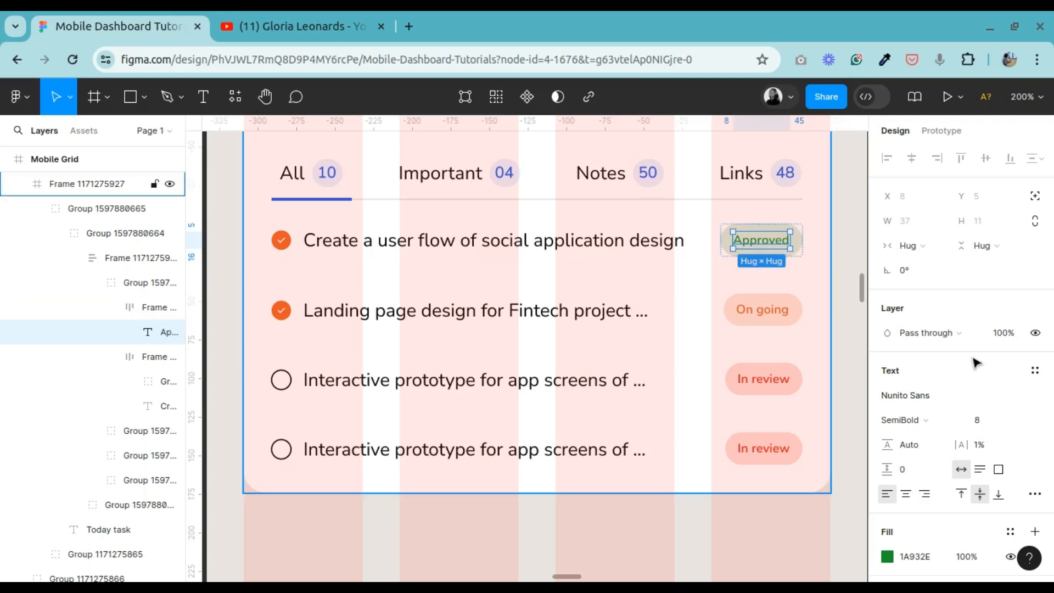
left_click(739, 392)
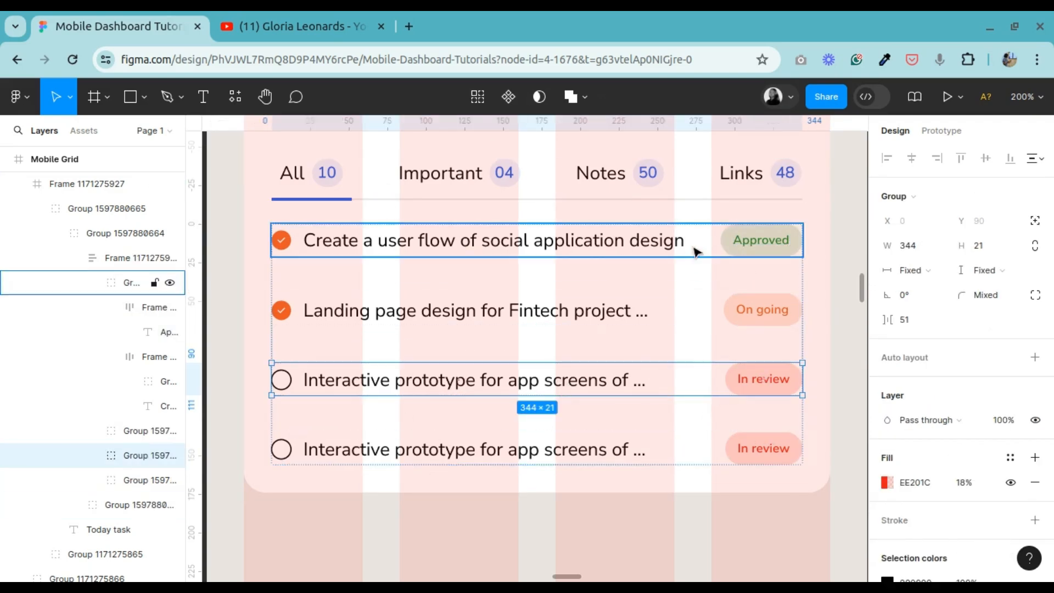
scroll(686, 335, "up", 2)
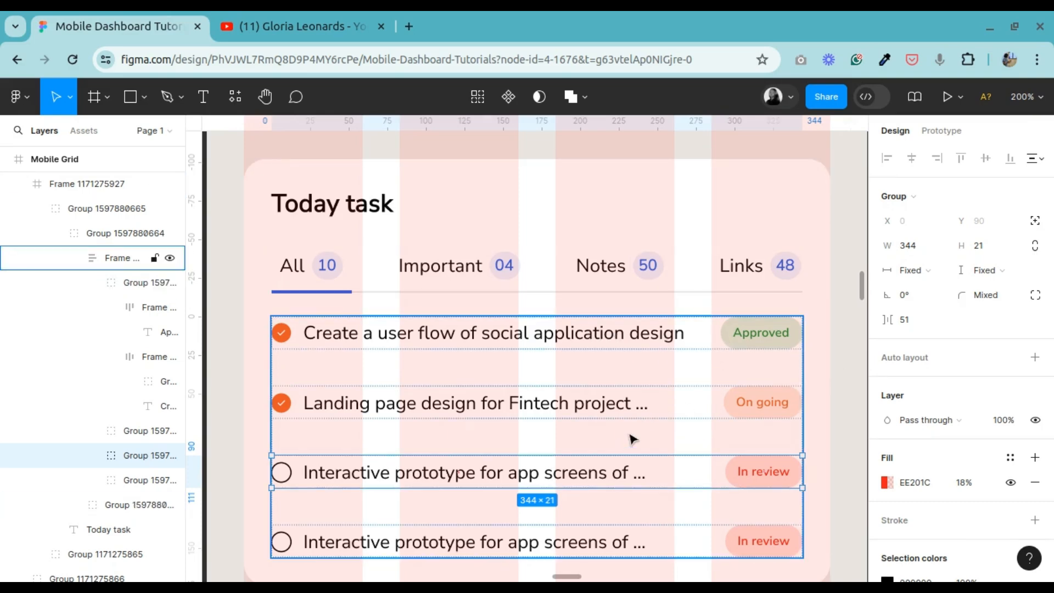
Check the auto layout spacing of the All, Important, Notes and Links tab row in the Today task card.
double_click(305, 291)
double_click(309, 272)
double_click(309, 271)
key("shift+a")
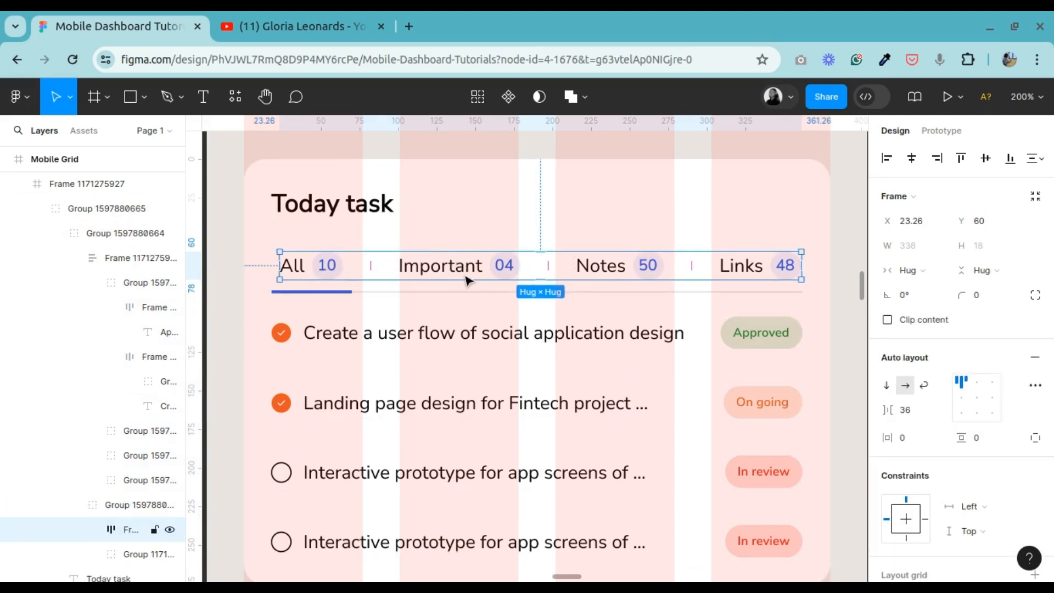
key("shift+0")
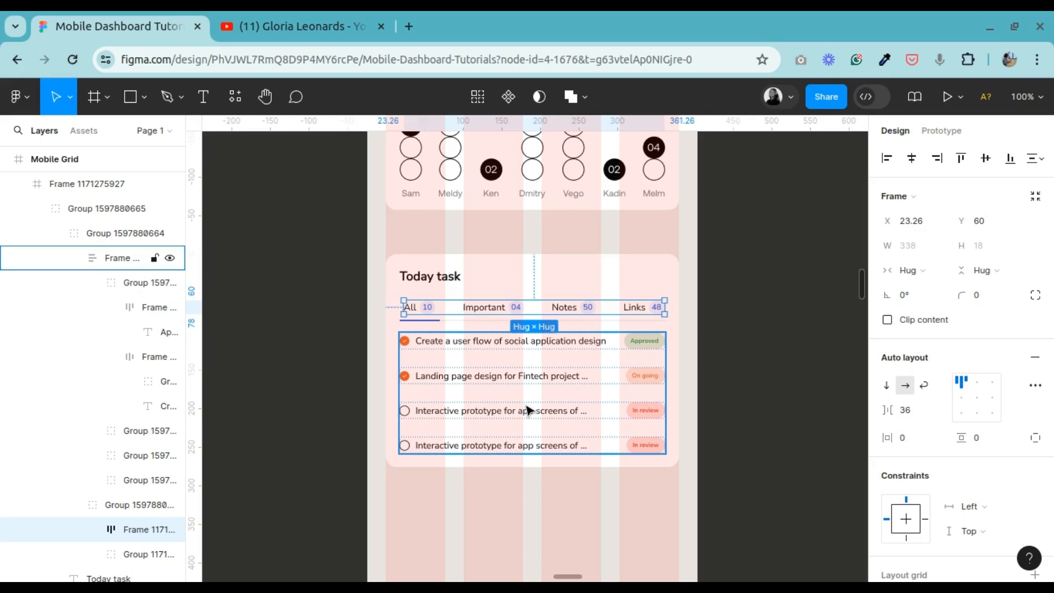
Deselect the tab row and compare the Mobile Grid frame with the finished Dashboard Home Screen frames beside it.
left_click(753, 296)
key("minus")
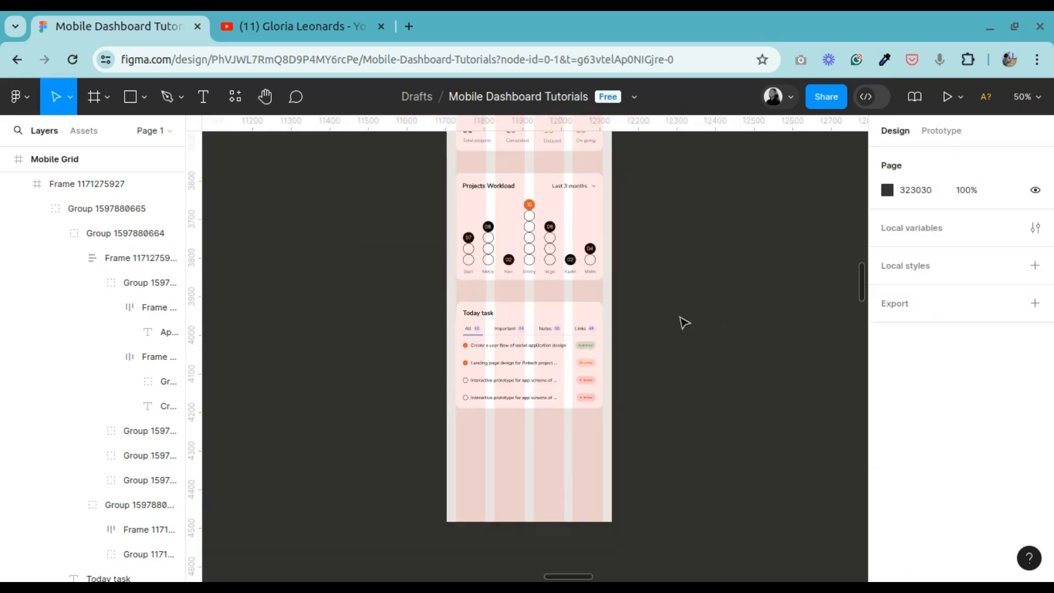
scroll(683, 320, "up", 10)
left_click(265, 97)
left_click_drag(729, 280, 244, 342)
scroll(615, 395, "down", 8)
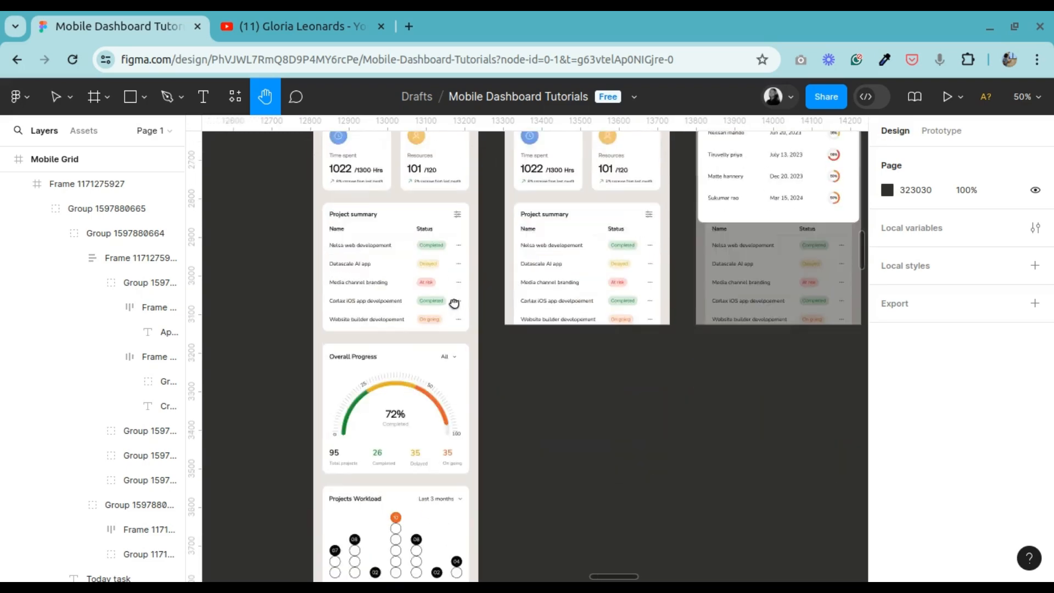
scroll(462, 199, "up", 5)
scroll(455, 199, "left", 8)
scroll(445, 199, "up", 2)
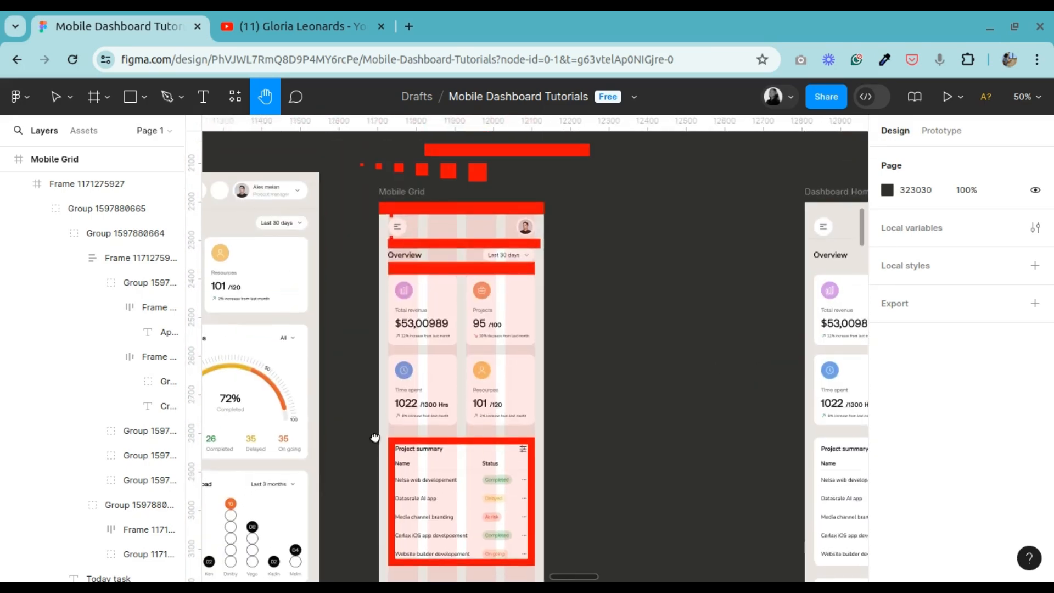
Review the Mobile Grid cards from Project summary to Projects Workload alongside the same cards in the finished home screen.
left_click_drag(485, 523, 471, 285)
scroll(475, 285, "down", 2)
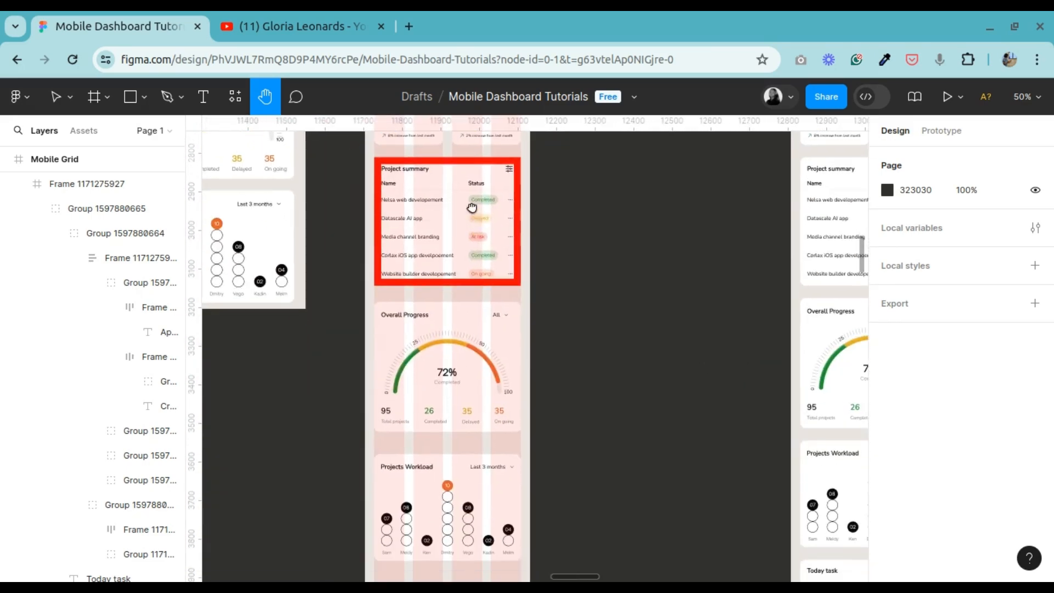
left_click_drag(465, 433, 468, 251)
left_click_drag(596, 149, 462, 390)
left_click_drag(588, 277, 573, 395)
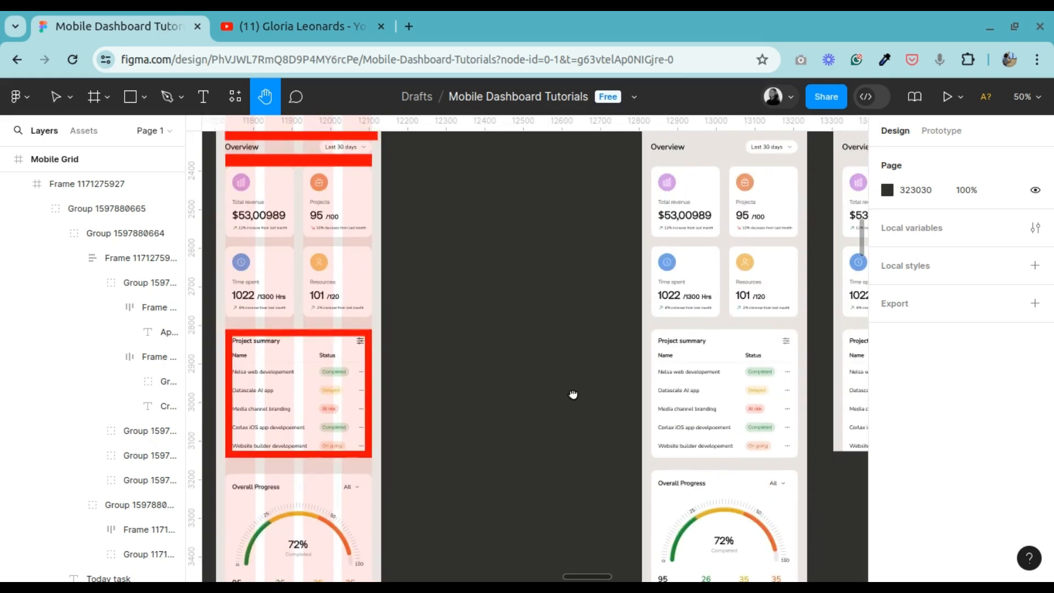
scroll(428, 308, "up", 3)
scroll(467, 288, "right", 5)
scroll(467, 288, "down", 2)
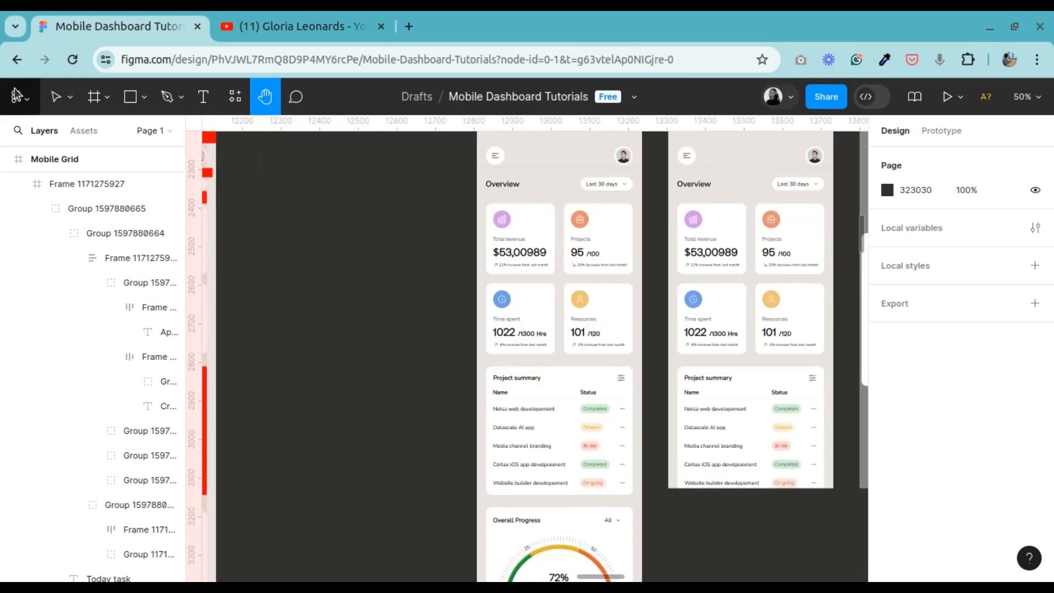
Select the stacked cards frame in the first Dashboard Home Screen and check the vertical spacing between its cards.
left_click(58, 99)
left_click(515, 277)
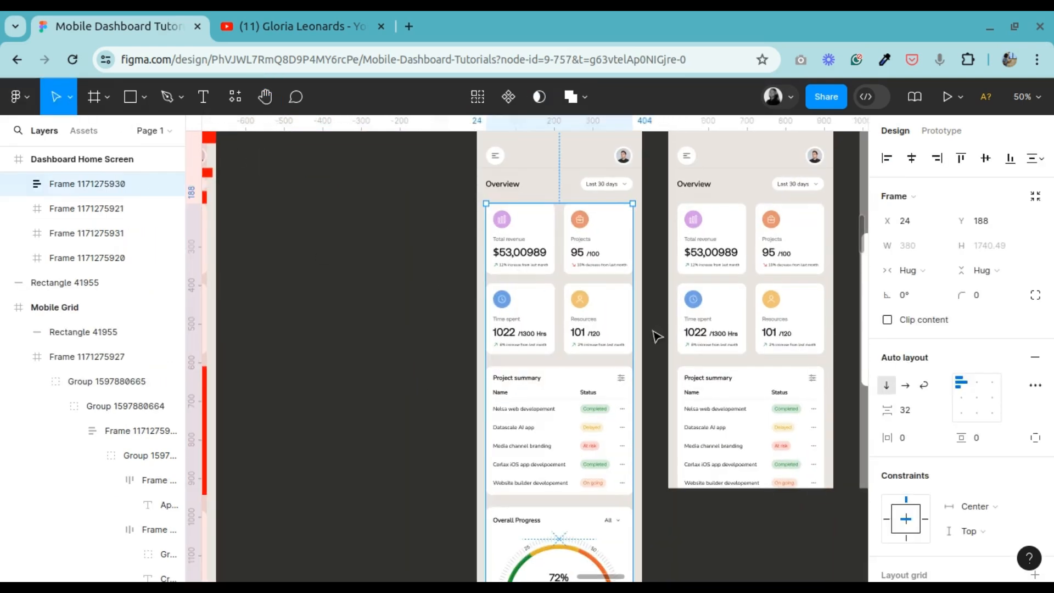
scroll(655, 337, "down", 5)
scroll(571, 329, "up", 10)
scroll(571, 330, "down", 3)
scroll(571, 330, "up", 2)
scroll(598, 347, "down", 4)
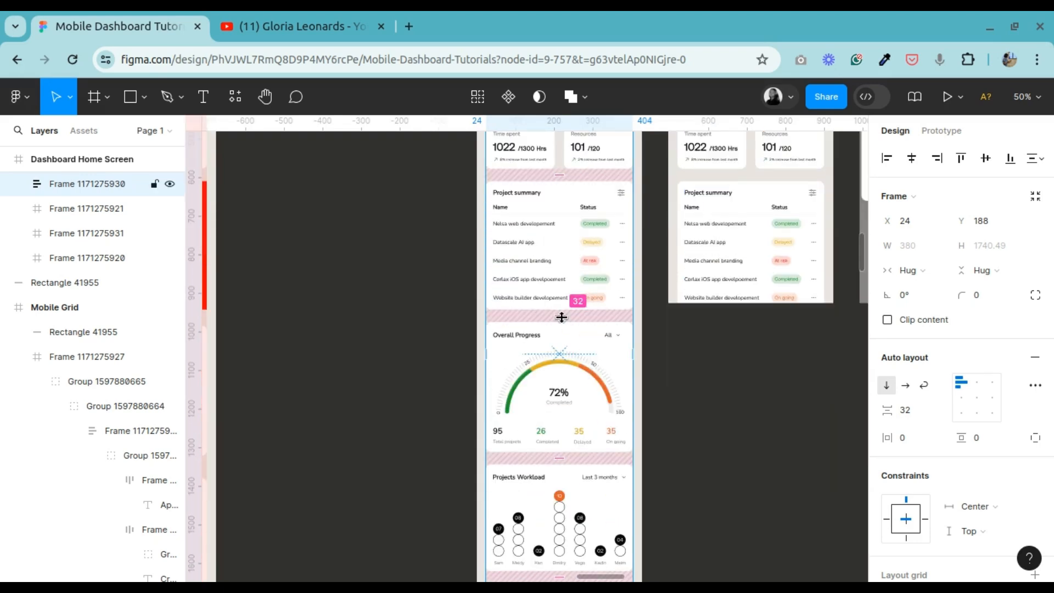
scroll(565, 321, "up", 2)
scroll(576, 329, "up", 4)
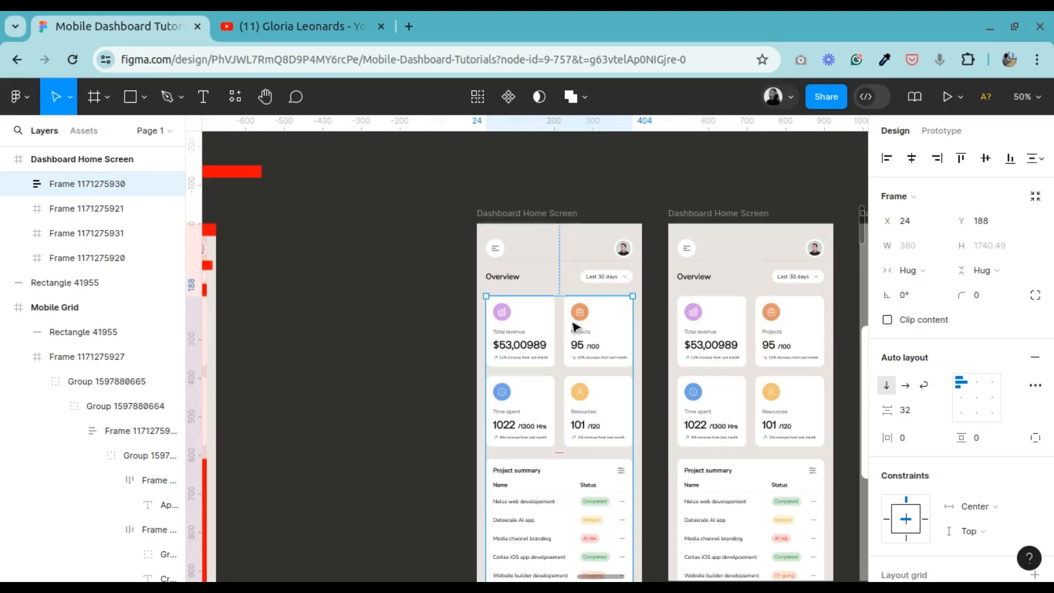
Measure the distances between the header, the divider line, the Overview row and the cards in the first Dashboard Home Screen.
left_click(518, 287)
key("shift+0")
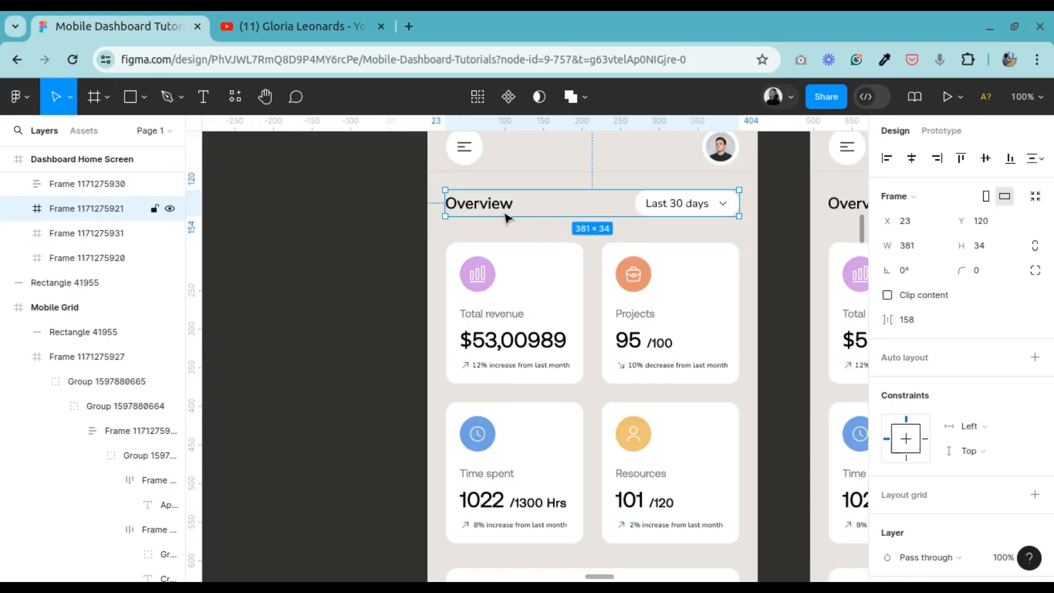
key("alt")
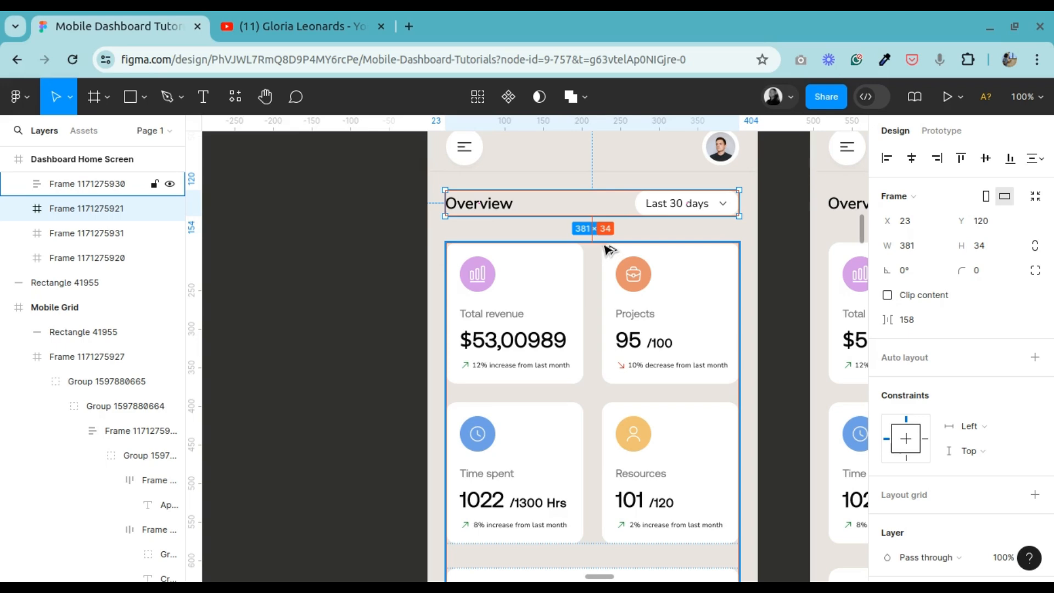
scroll(604, 240, "up", 3)
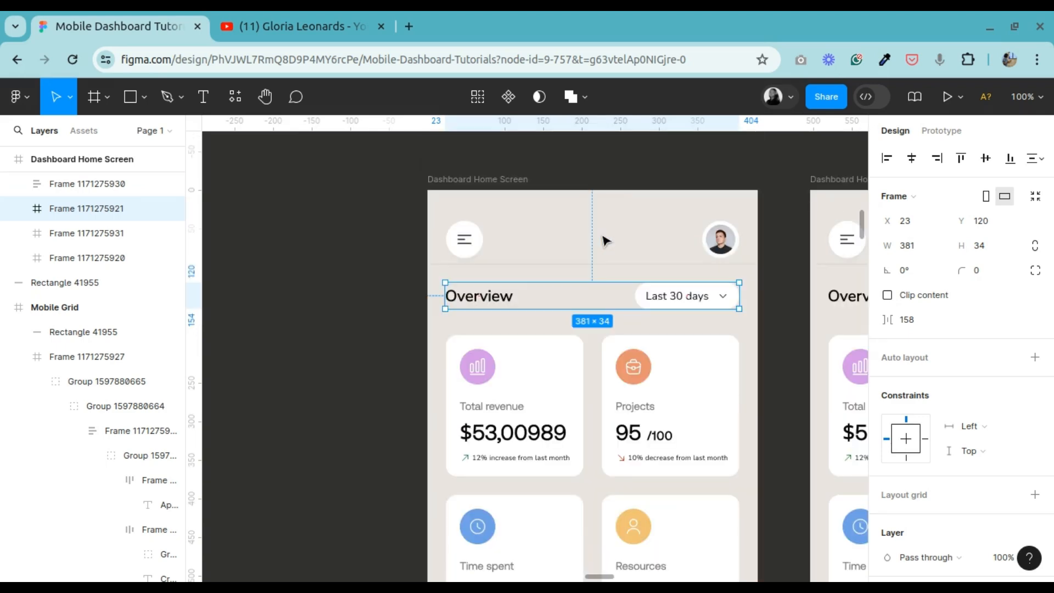
left_click(487, 264)
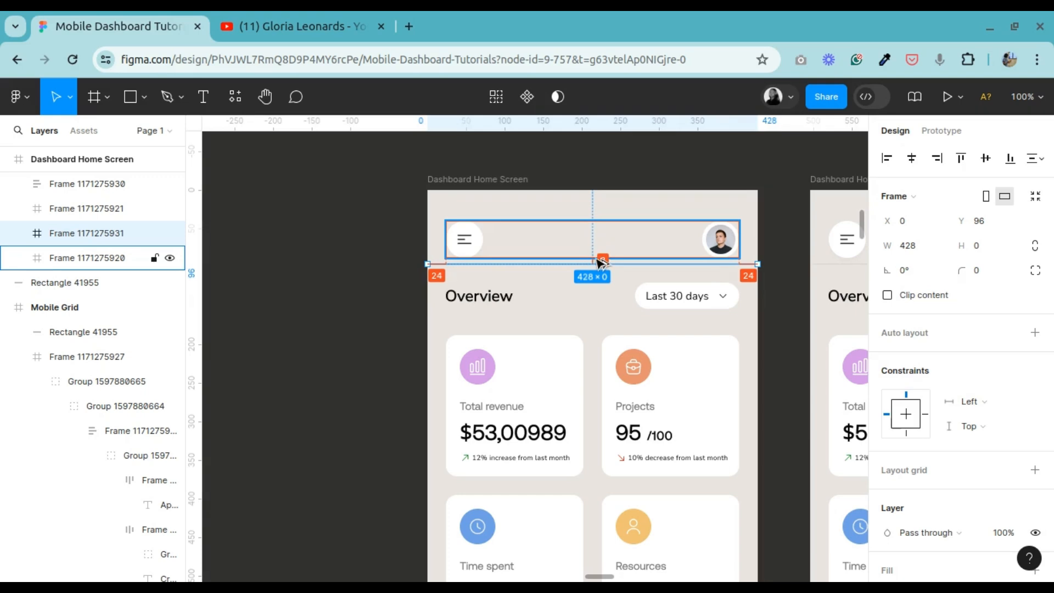
left_click(464, 232)
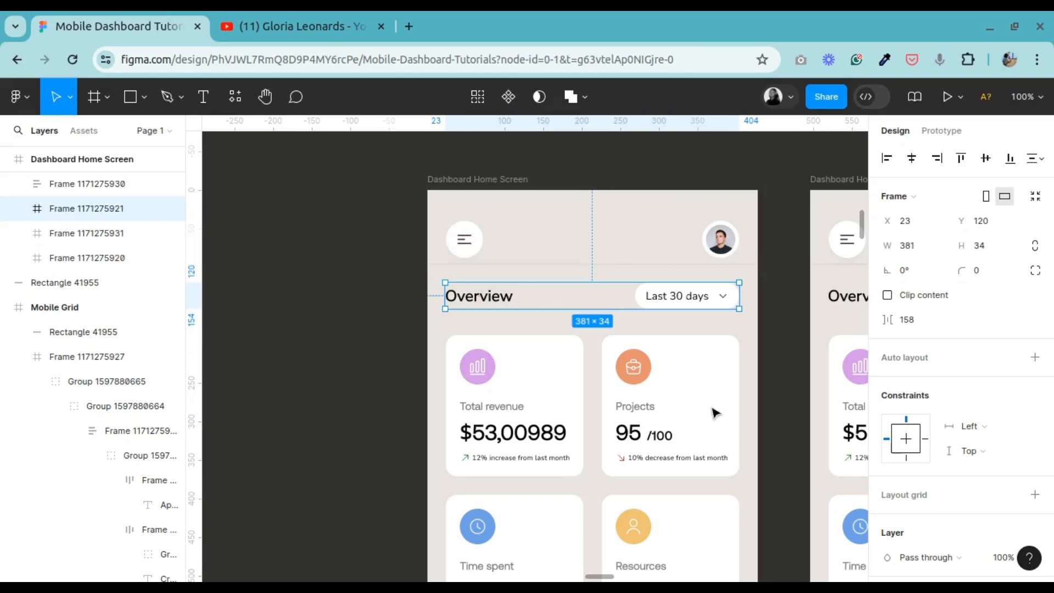
Clear the selection and look through the lower cards of the first Dashboard Home Screen, including Overall Progress and Projects Workload.
left_click(586, 261)
scroll(590, 418, "down", 8)
scroll(590, 418, "down", 15)
scroll(589, 417, "up", 7)
left_click(266, 97)
left_click_drag(593, 296, 419, 510)
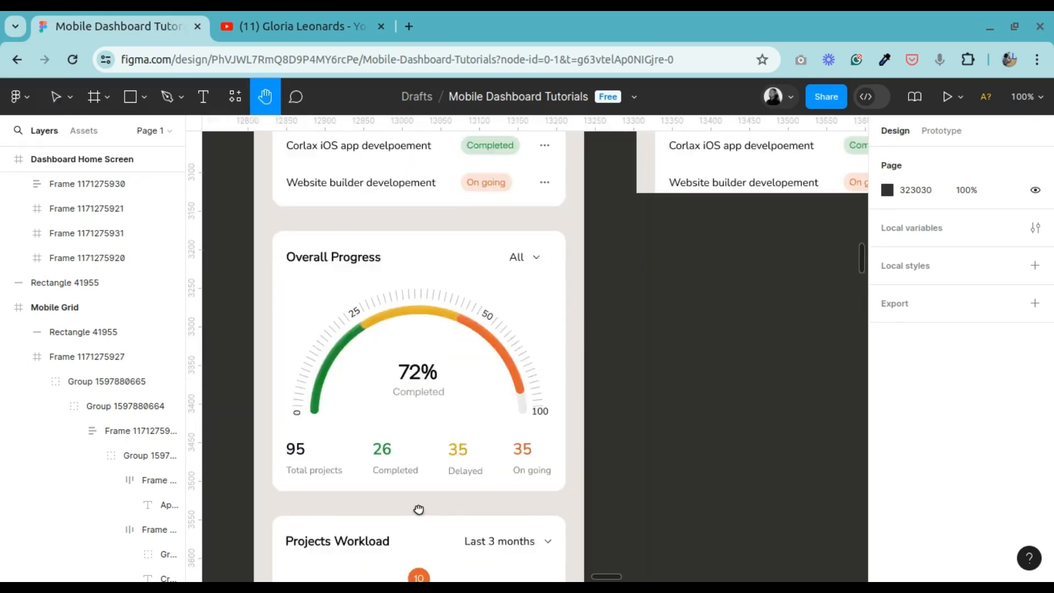
left_click_drag(617, 400, 503, 516)
left_click_drag(684, 294, 580, 490)
Compare the full-length Dashboard Home Screen with the shorter home screen variants next to it.
key("ctrl+minus")
left_click_drag(484, 394, 473, 396)
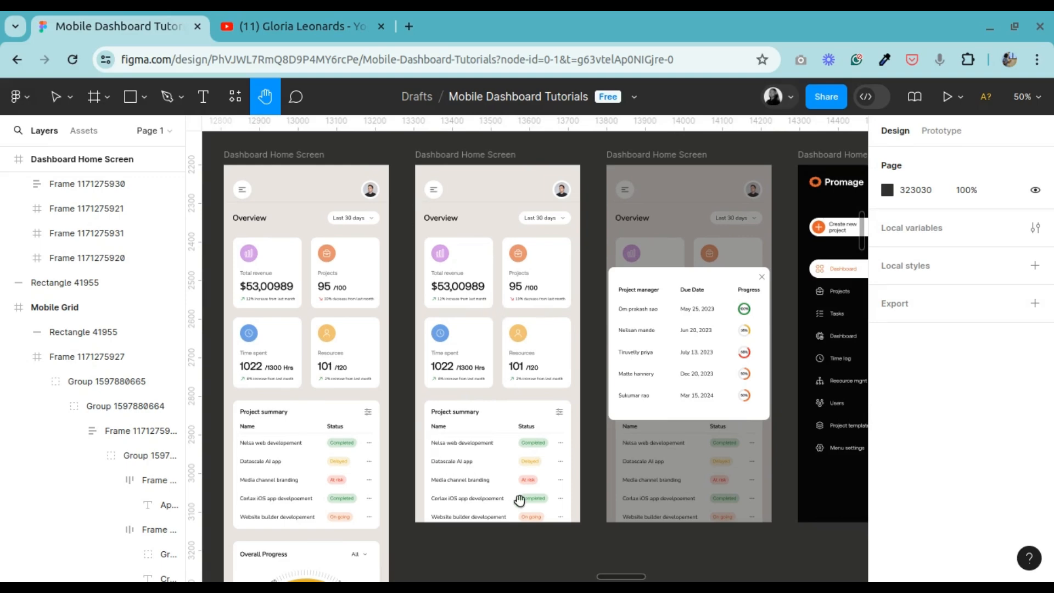
scroll(501, 412, "down", 5)
left_click_drag(422, 499, 435, 247)
left_click_drag(341, 261, 297, 495)
left_click_drag(418, 192, 394, 368)
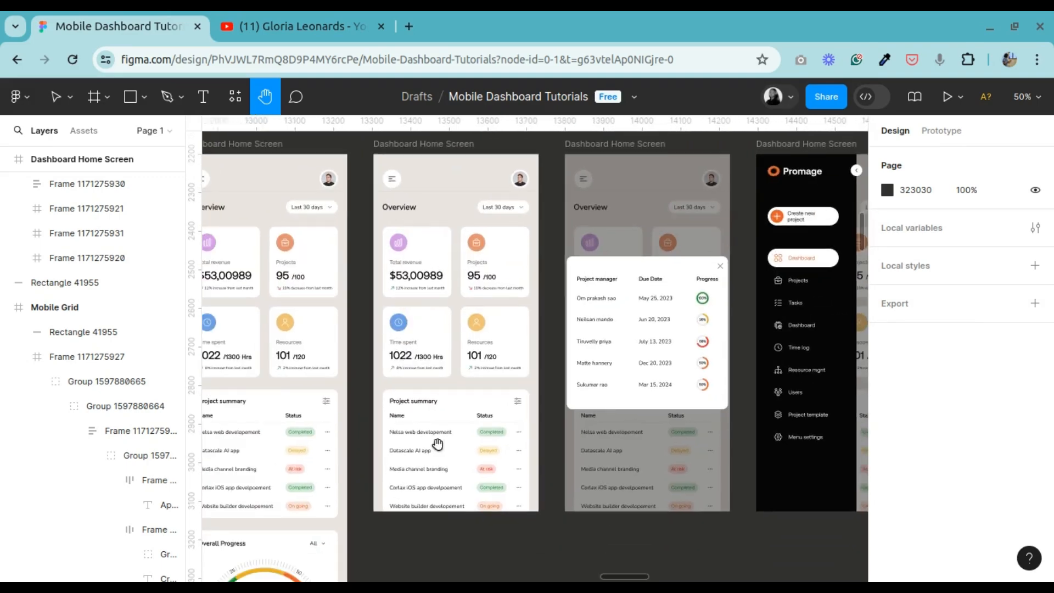
scroll(527, 370, "right", 3)
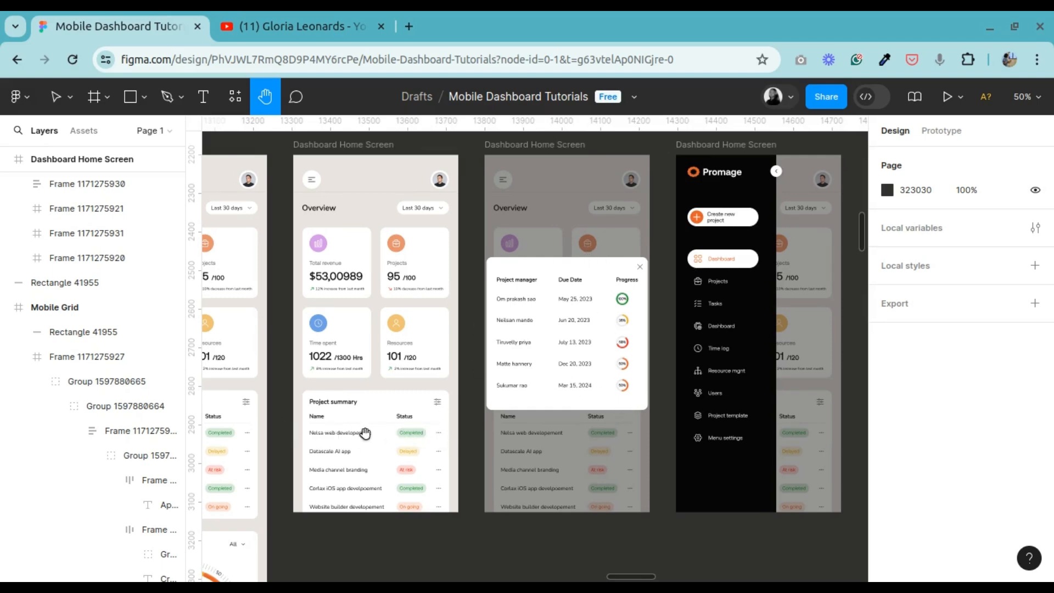
Examine the project details pop-up and the slide-out navigation menu in the last two Dashboard Home Screen variants.
left_click_drag(595, 352, 458, 379)
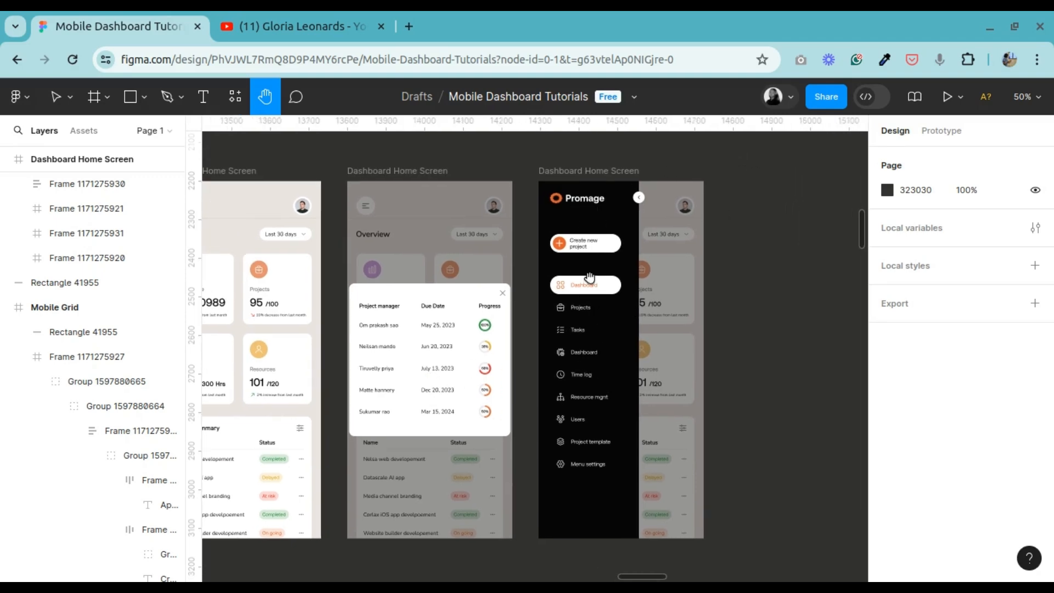
left_click_drag(386, 298, 440, 282)
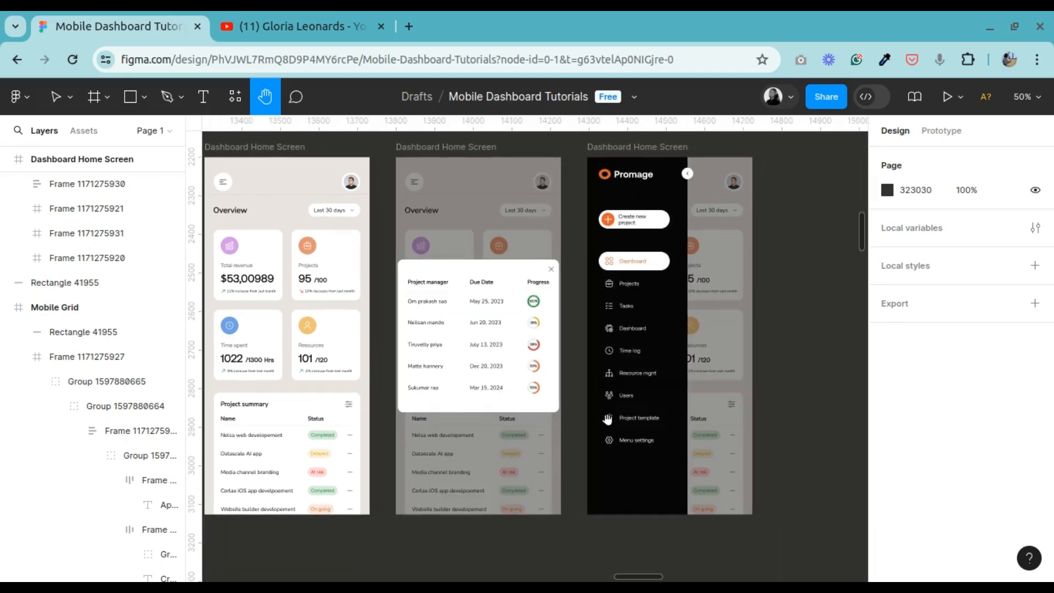
left_click_drag(511, 415, 760, 411)
left_click_drag(631, 529, 573, 535)
left_click_drag(634, 274, 588, 369)
left_click_drag(745, 452, 708, 393)
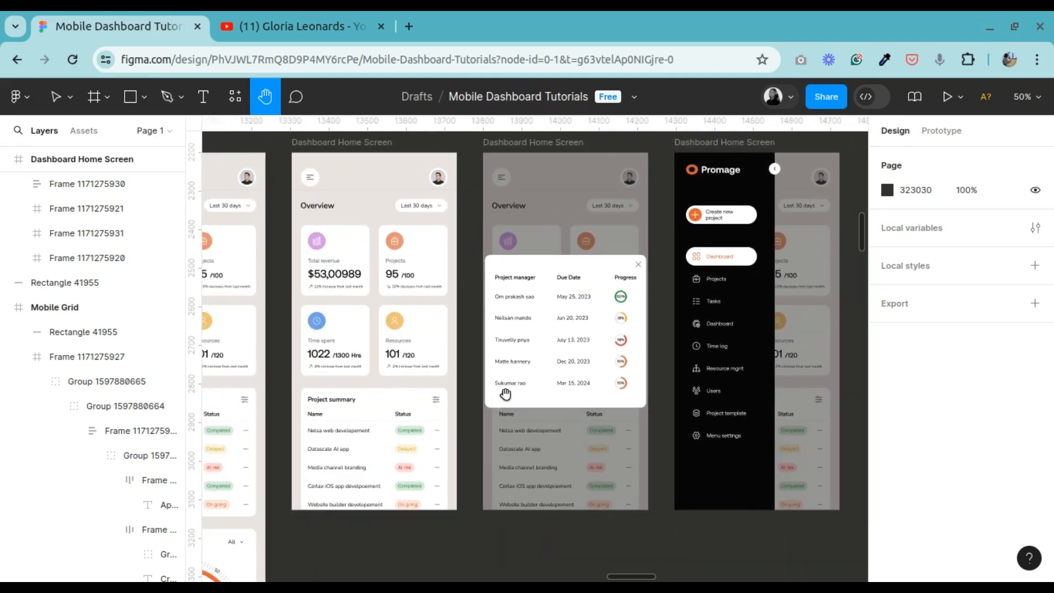